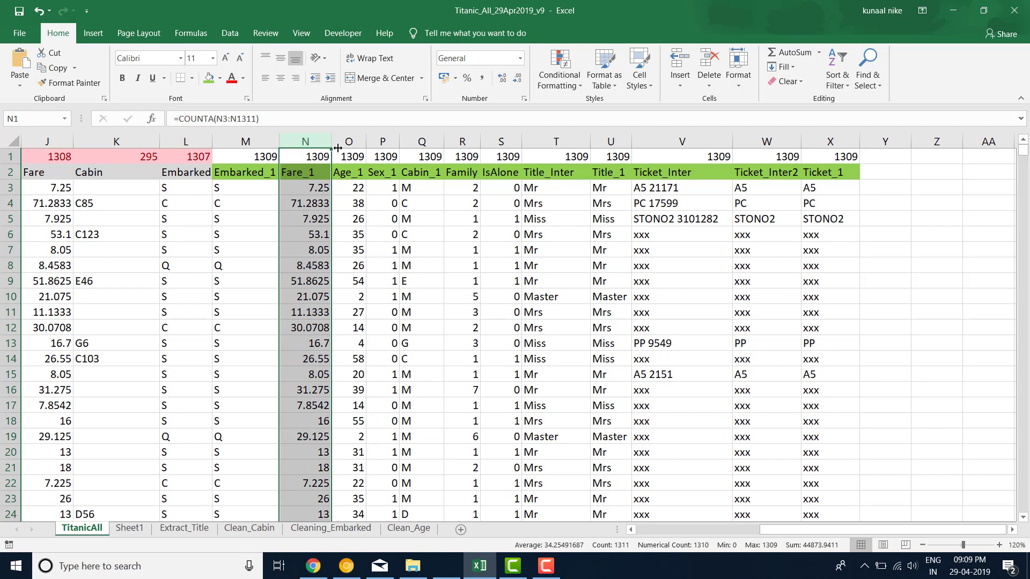
- Move the Fare_1 and Age_1 columns so that they come directly before the Embarked_1 column
drag(338, 147, 306, 143)
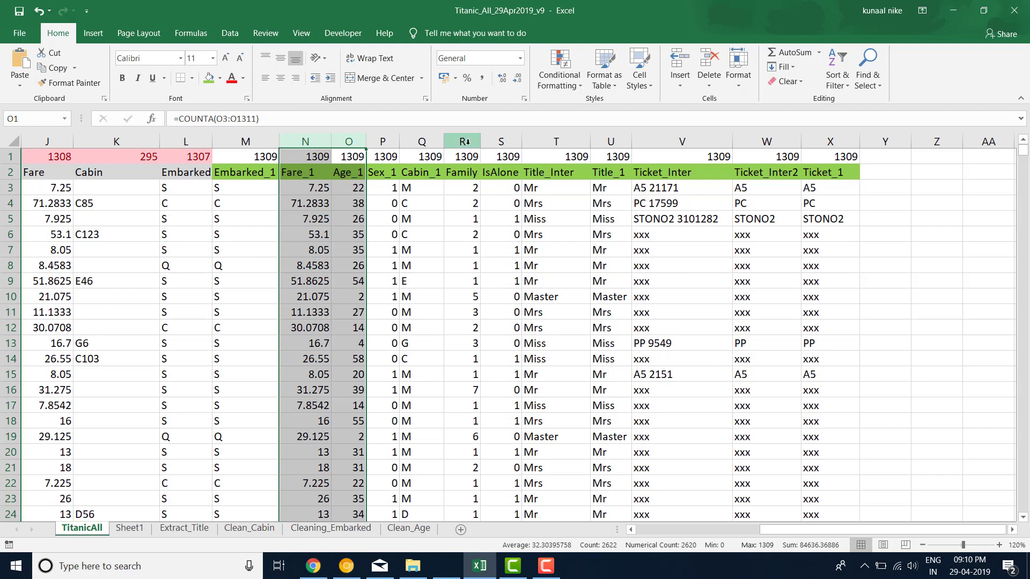
drag(465, 143, 500, 142)
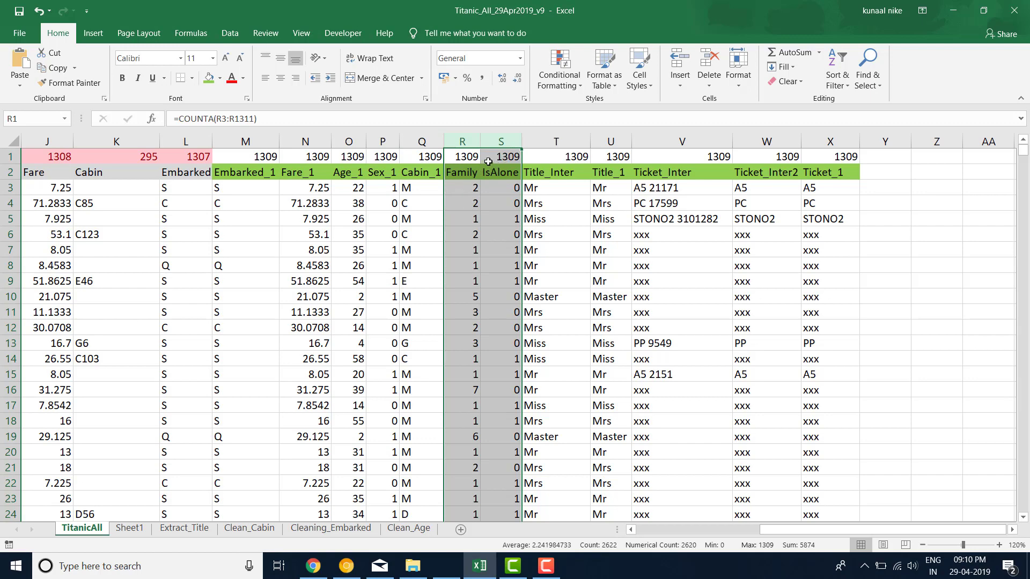
drag(305, 141, 348, 142)
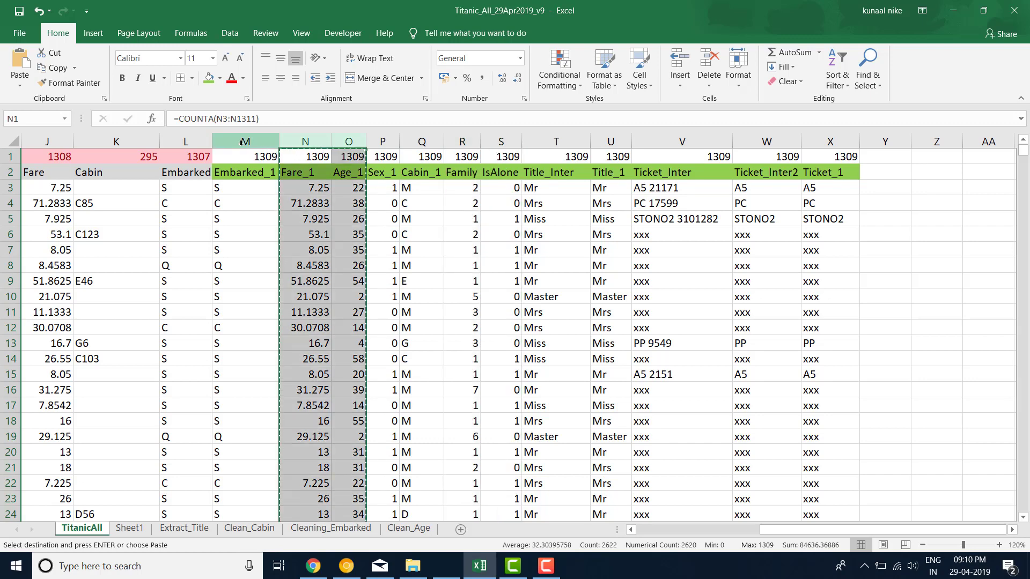
key(ctrl+x)
right_click(244, 142)
click(304, 239)
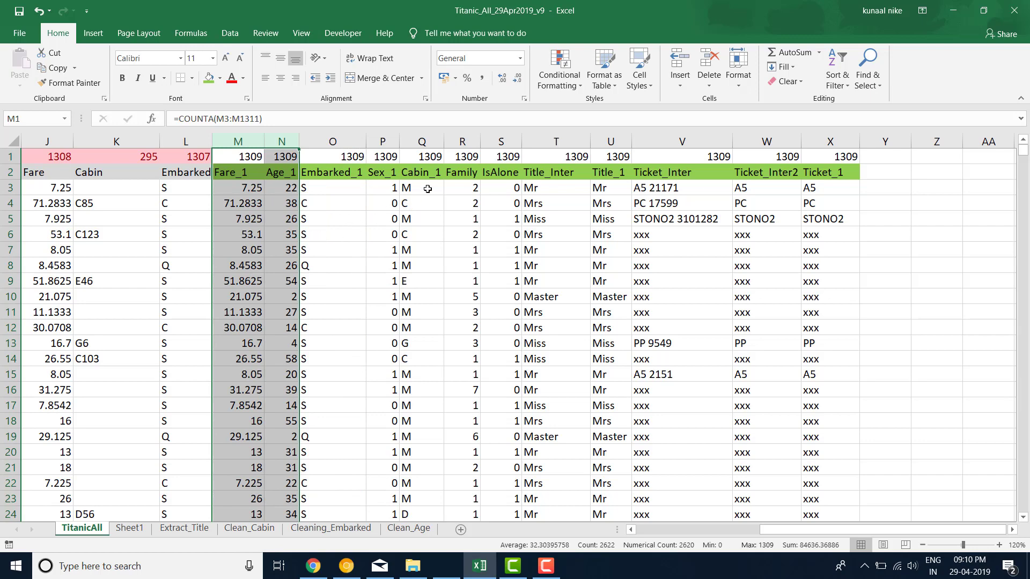
- Move the Cabin_1 and Family columns so that they sit between Age_1 and Embarked_1
drag(423, 142, 459, 142)
right_click(459, 143)
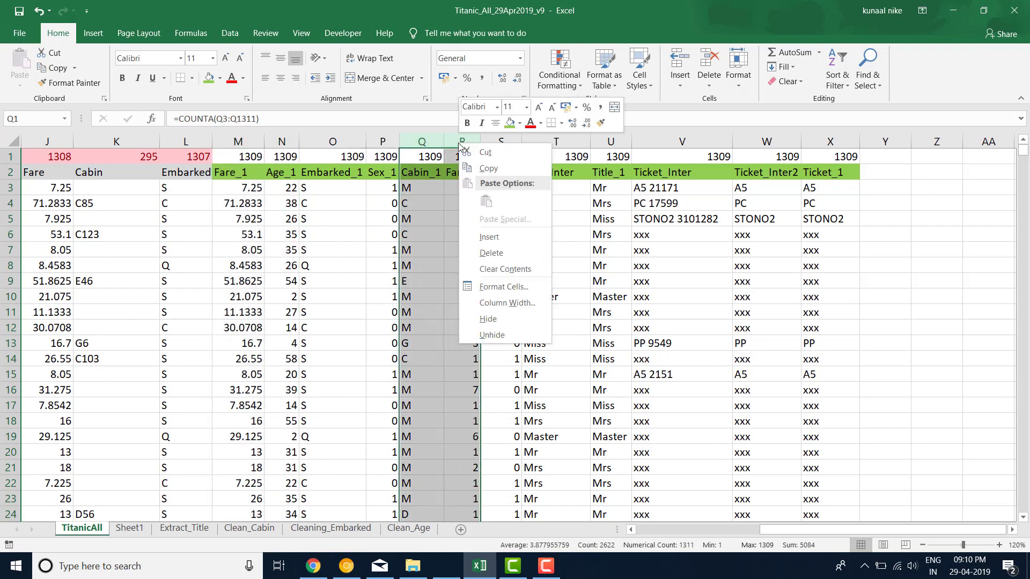
click(504, 153)
right_click(325, 140)
click(386, 237)
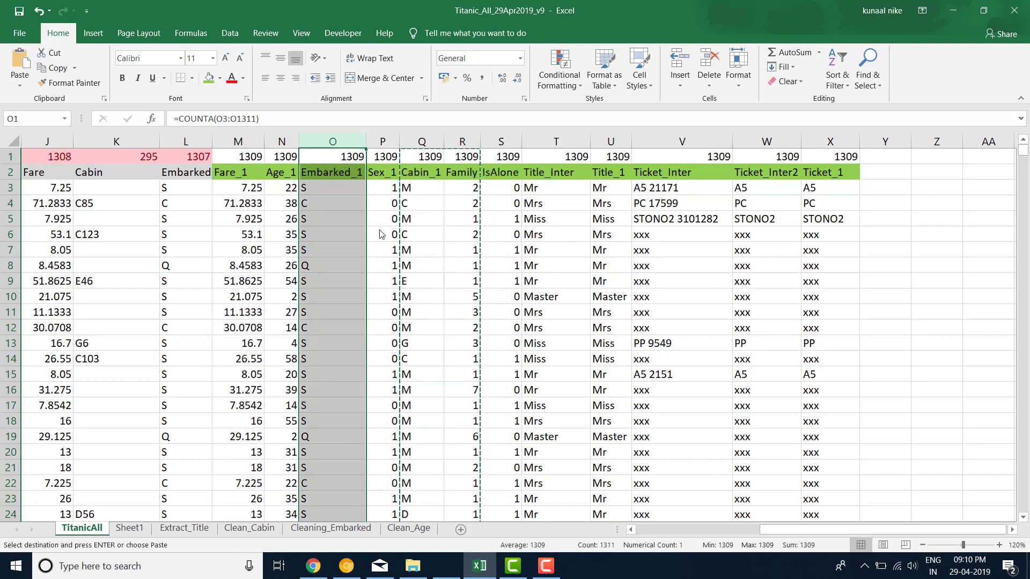
right_click(470, 143)
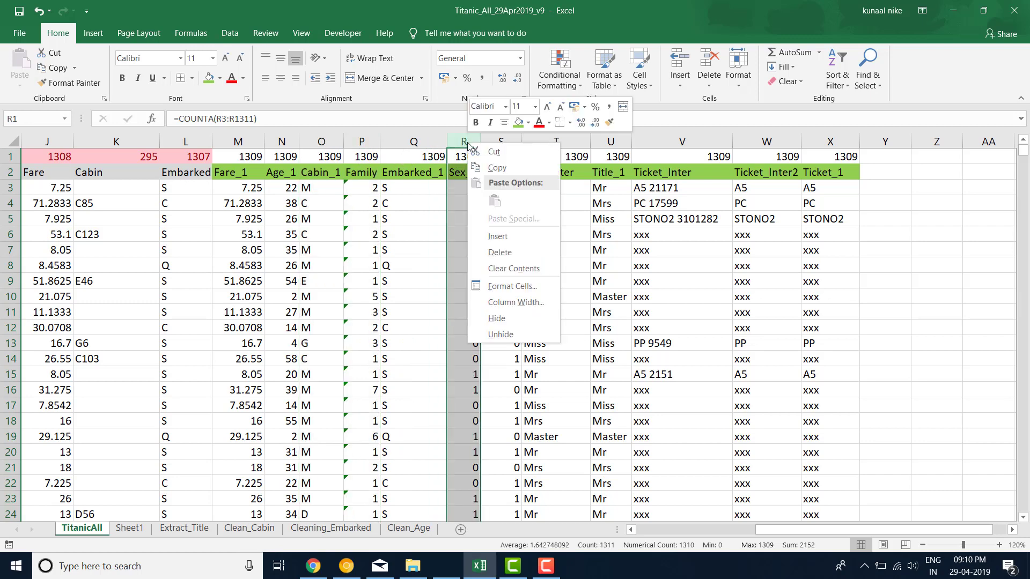
click(495, 236)
right_click(424, 143)
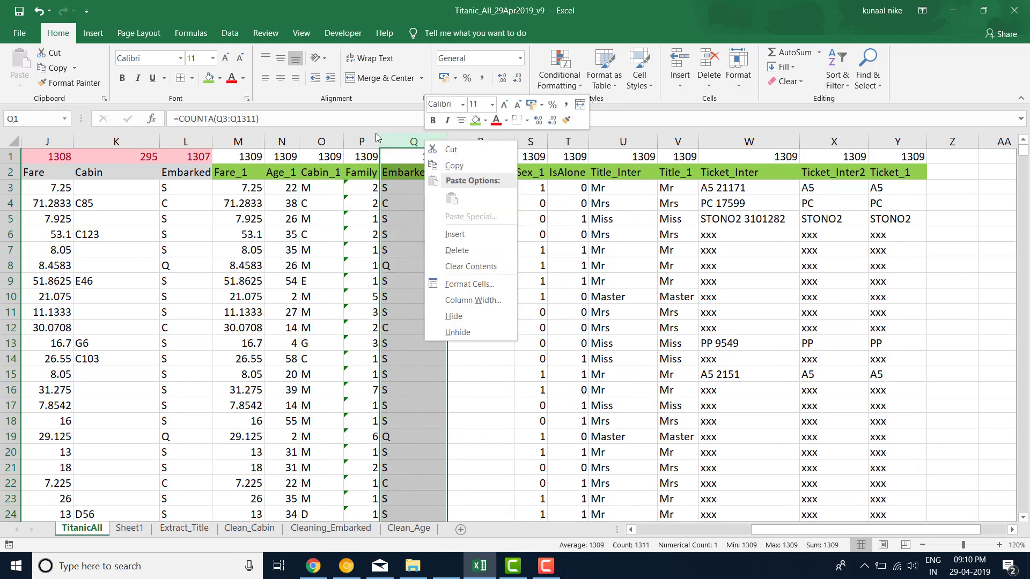
key(Escape)
key(ctrl+z)
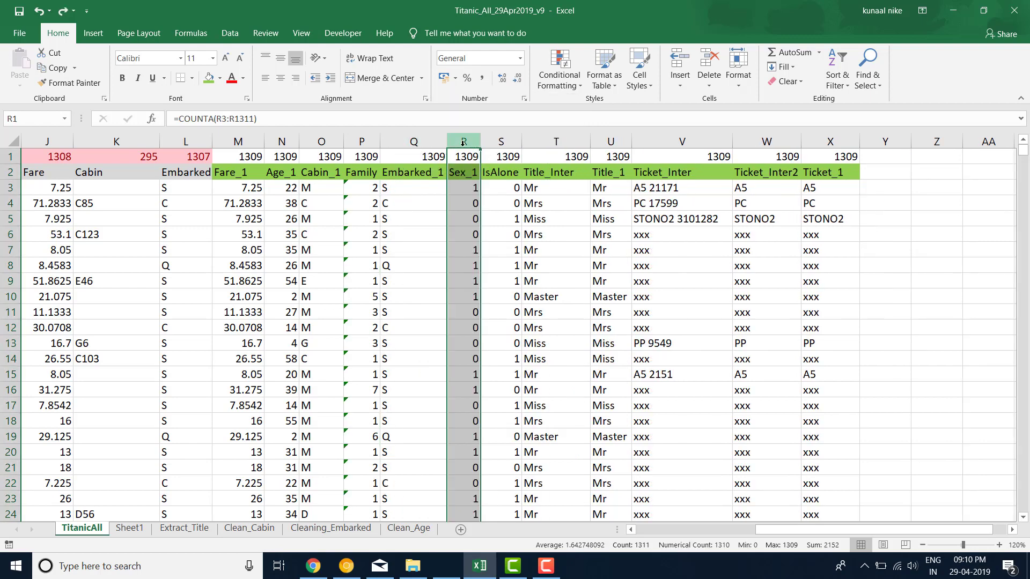
- Move the Sex_1 column in front of the Embarked_1 column, directly after Family
right_click(462, 143)
click(483, 153)
right_click(414, 142)
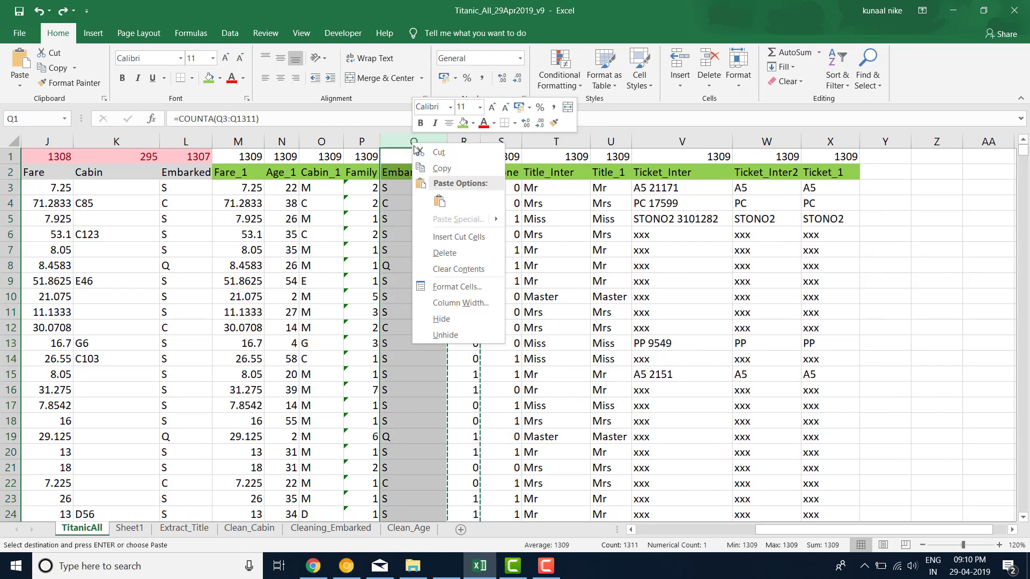
click(458, 236)
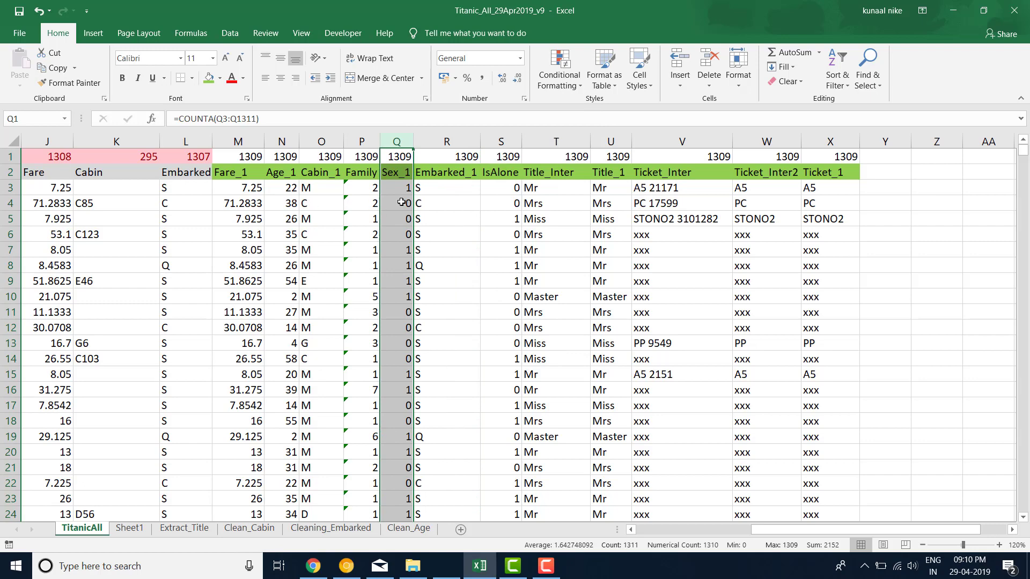
- Move the Cabin_1 column so that it sits between Embarked_1 and IsAlone
click(326, 137)
right_click(326, 138)
click(353, 147)
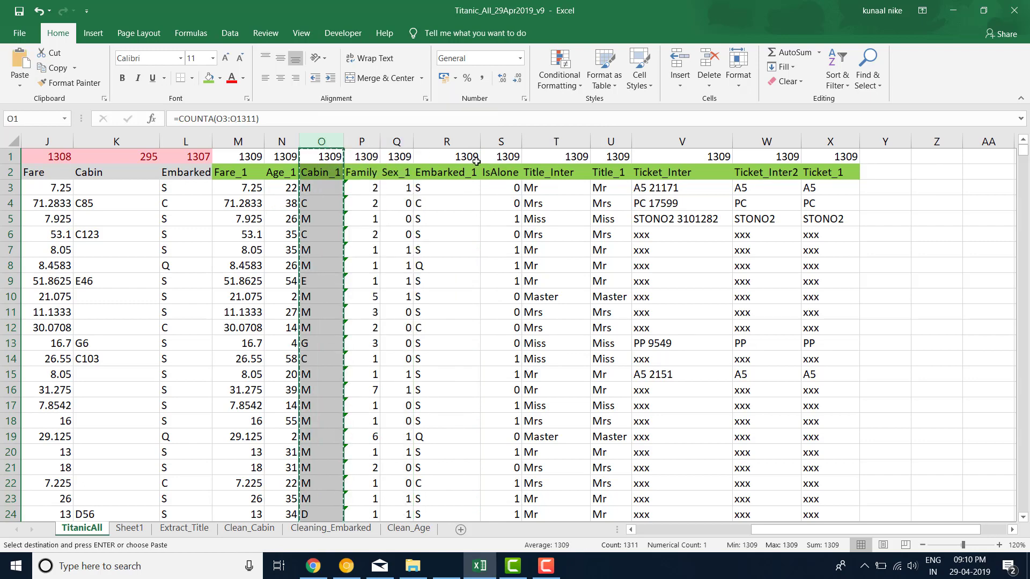
click(488, 141)
right_click(488, 141)
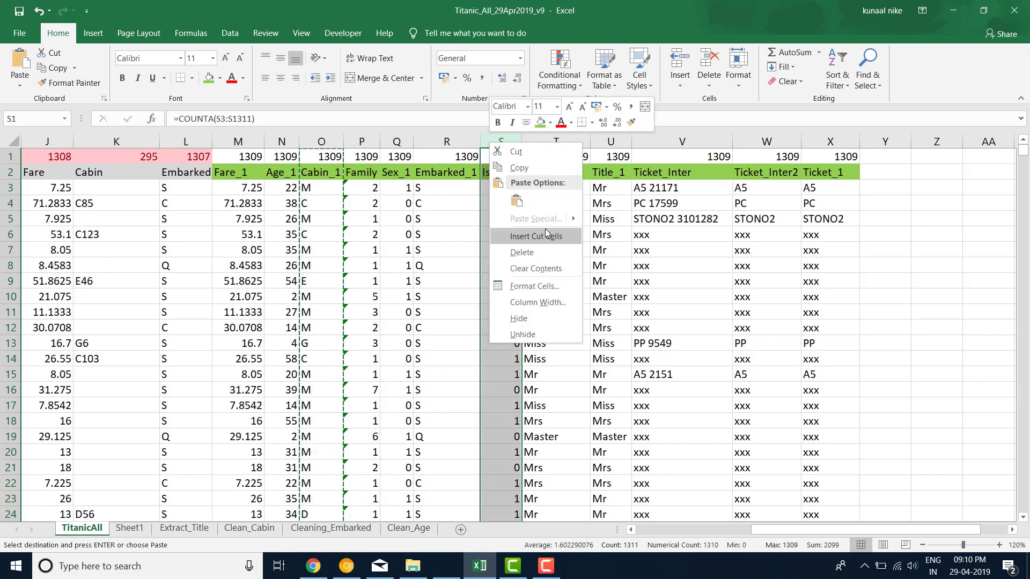
click(546, 235)
click(417, 229)
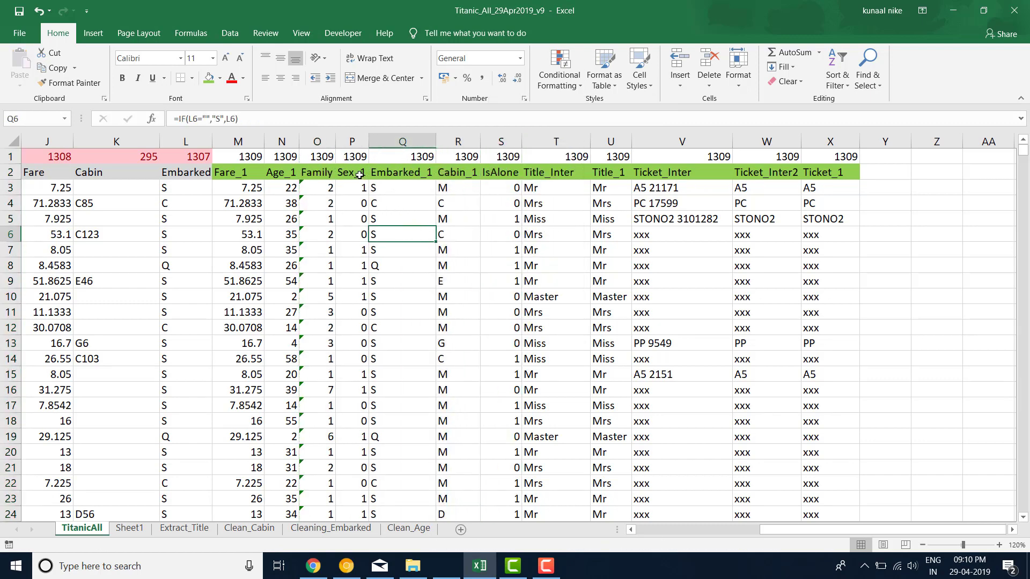
- Move the IsAlone column directly after Sex_1, so the numeric columns Fare_1 to IsAlone stand together
drag(359, 175, 237, 172)
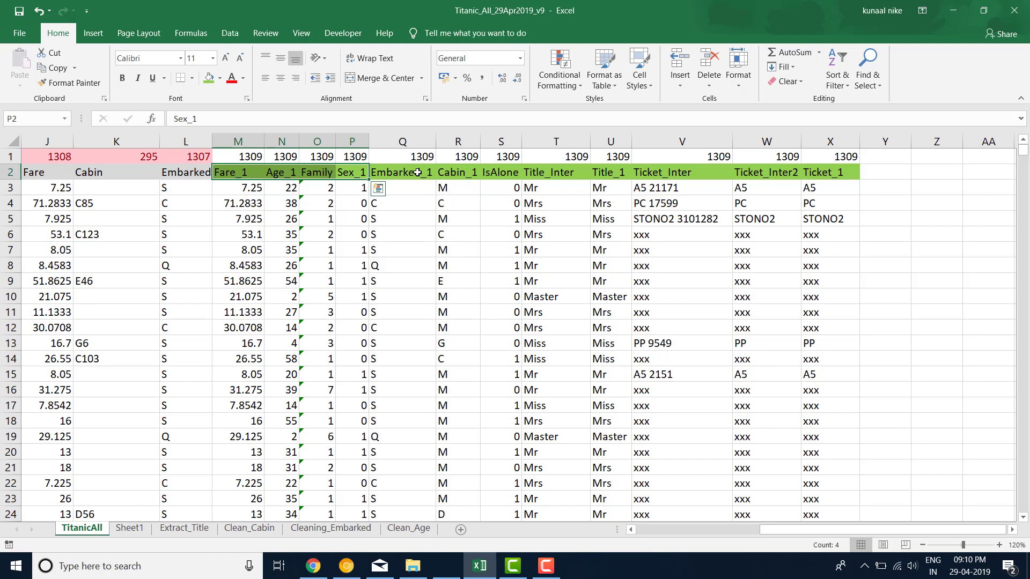
click(504, 142)
right_click(506, 143)
click(534, 155)
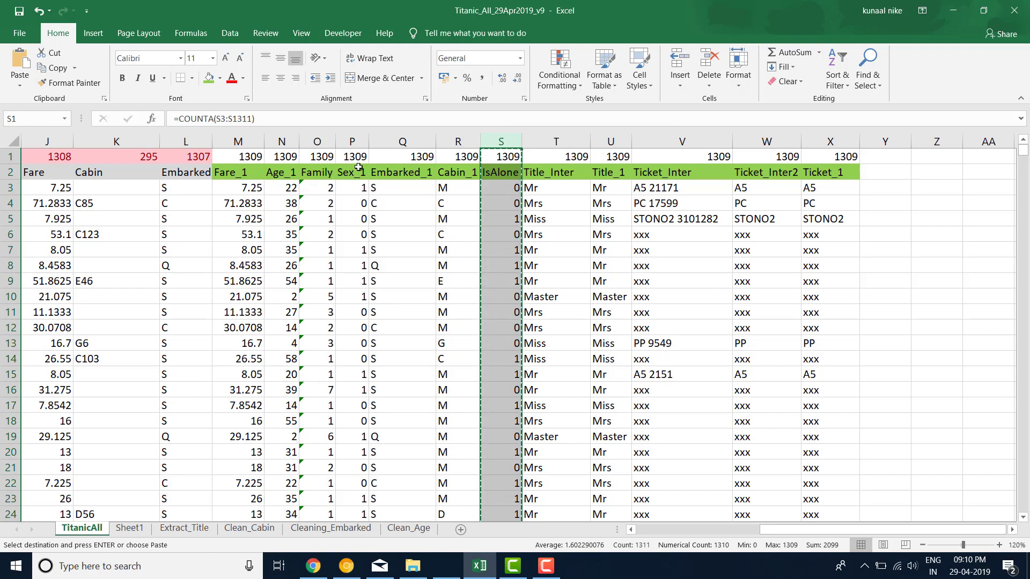
right_click(384, 143)
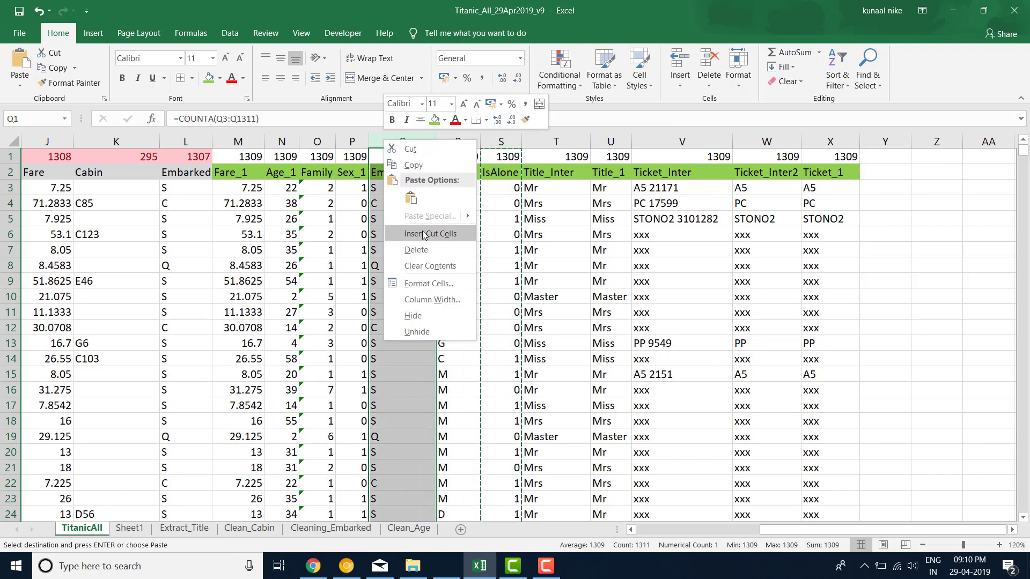
click(425, 232)
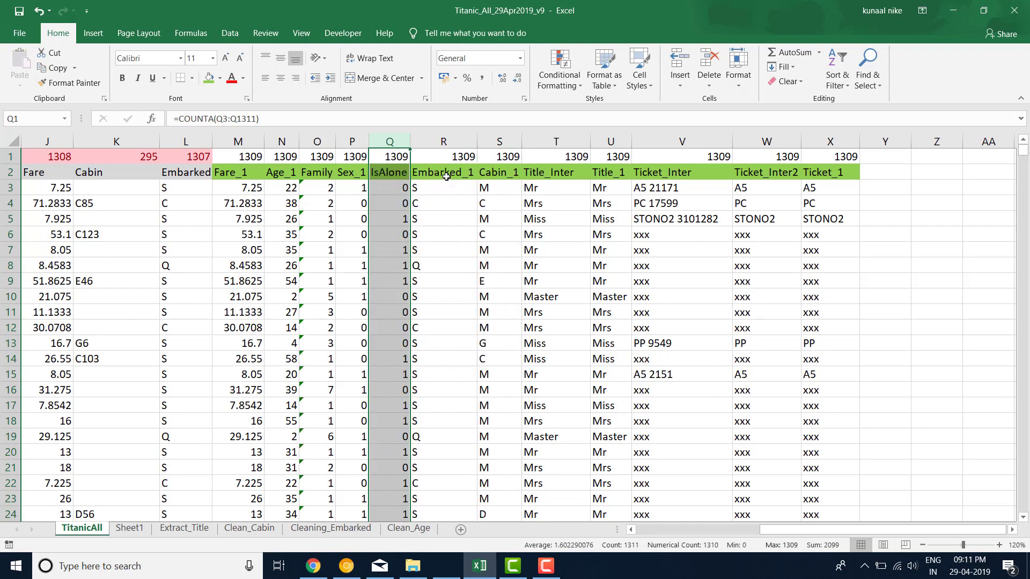
- Fill the header cells of the intermediate columns Title_Inter, Ticket_Inter and Ticket_Inter2 with dark gray
drag(446, 173, 838, 175)
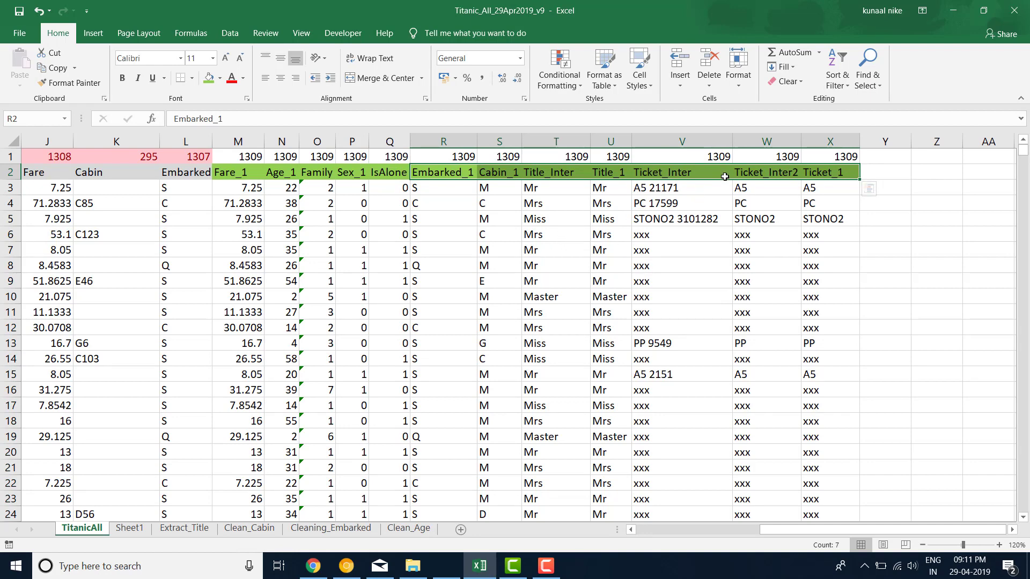
click(565, 175)
drag(754, 172, 637, 173)
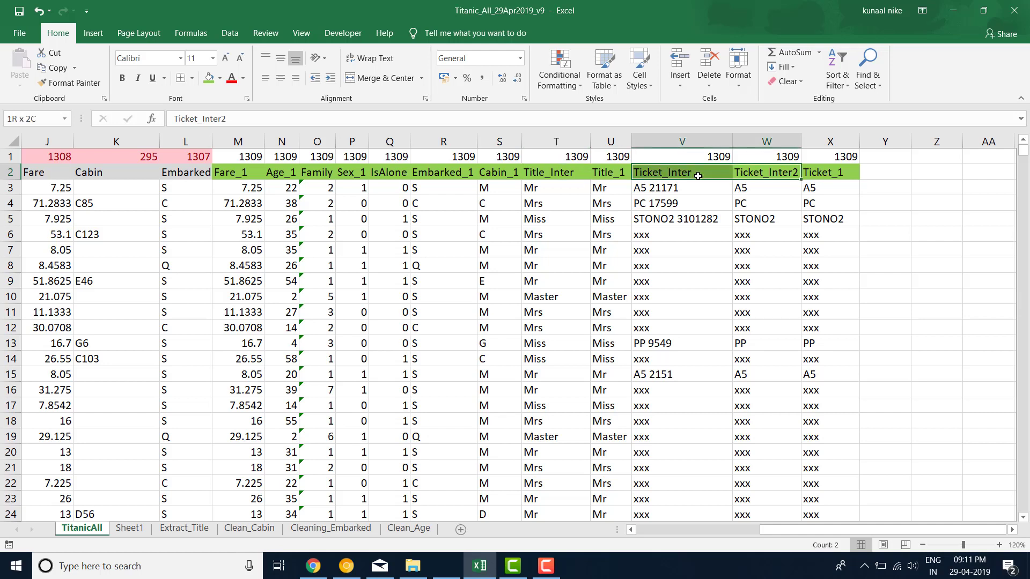
ctrl+click(541, 177)
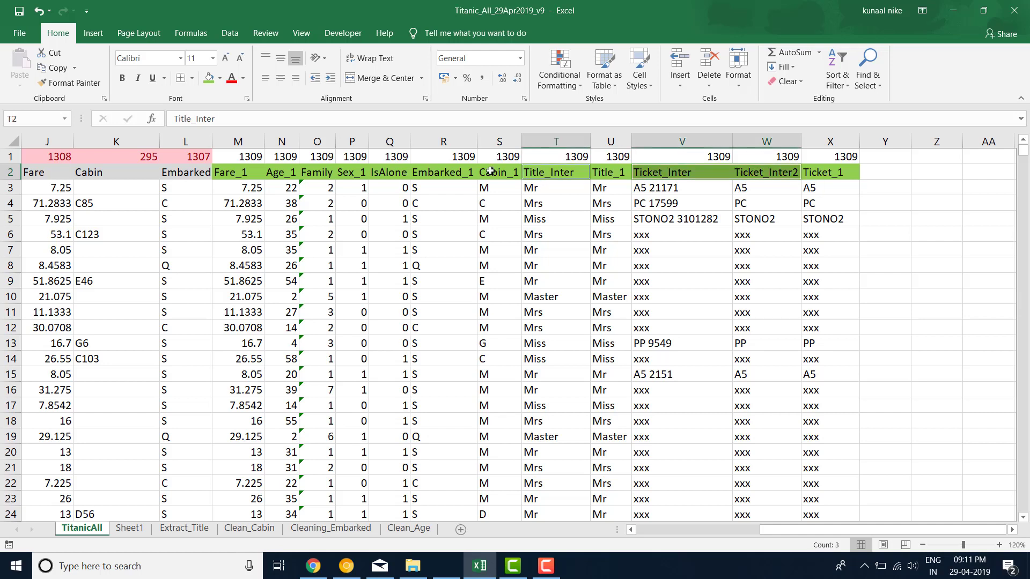
click(220, 78)
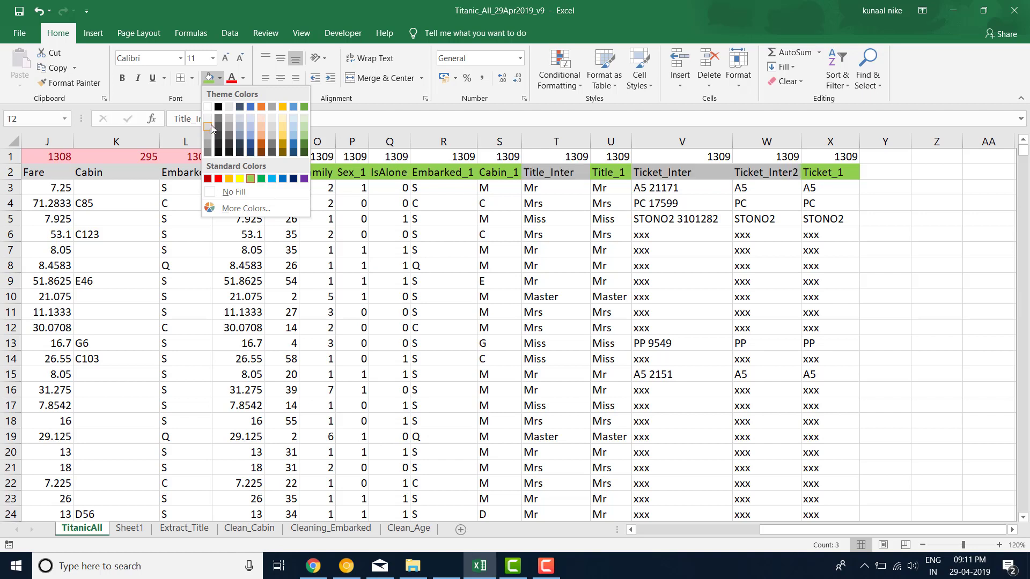
click(208, 151)
click(618, 275)
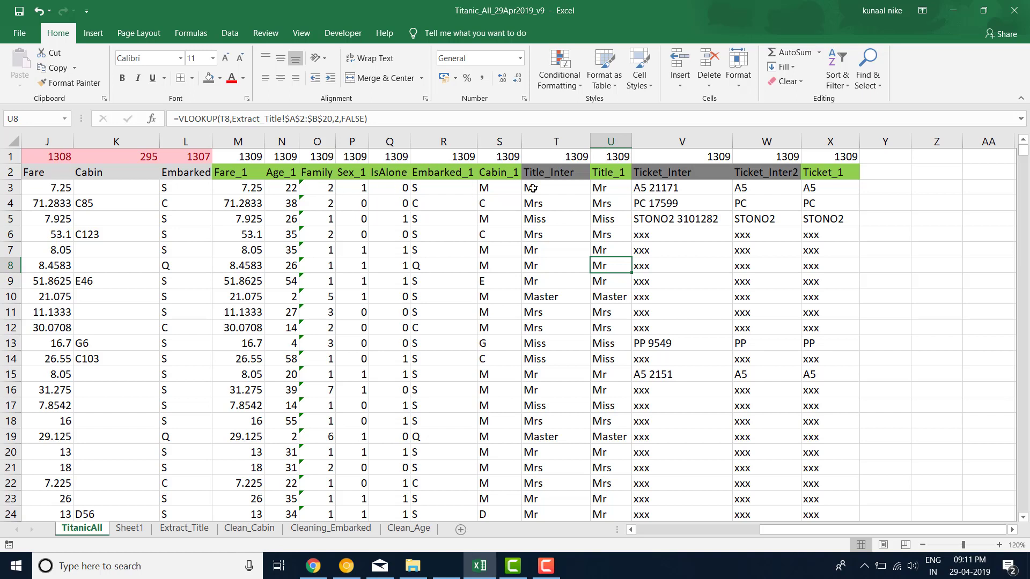
- Move the Embarked_1 and Cabin_1 columns to the end of the table, directly after Ticket_1
click(398, 172)
drag(437, 172, 499, 172)
ctrl+click(620, 175)
ctrl+click(812, 175)
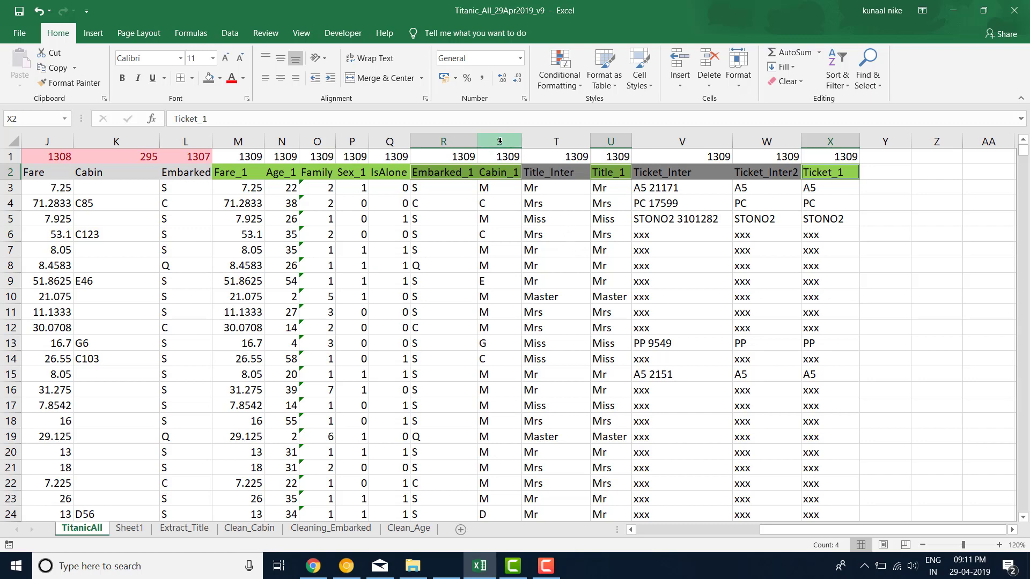
drag(498, 141, 448, 142)
right_click(448, 142)
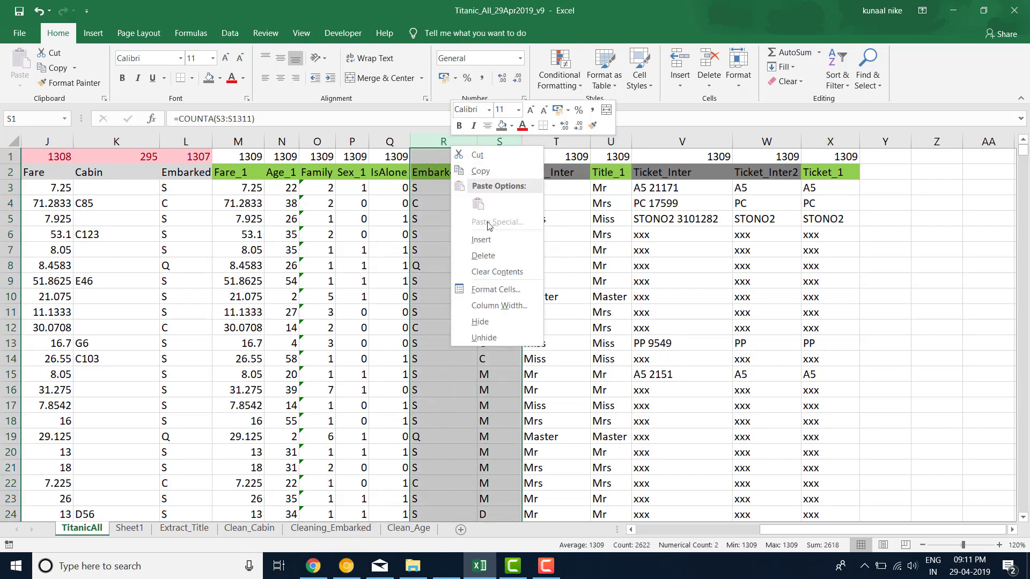
click(480, 171)
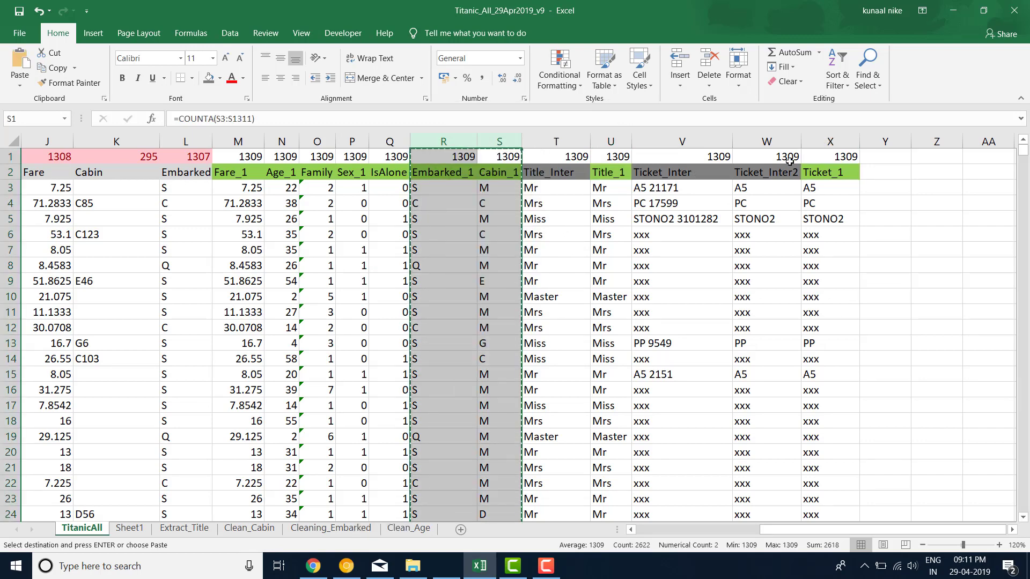
right_click(880, 140)
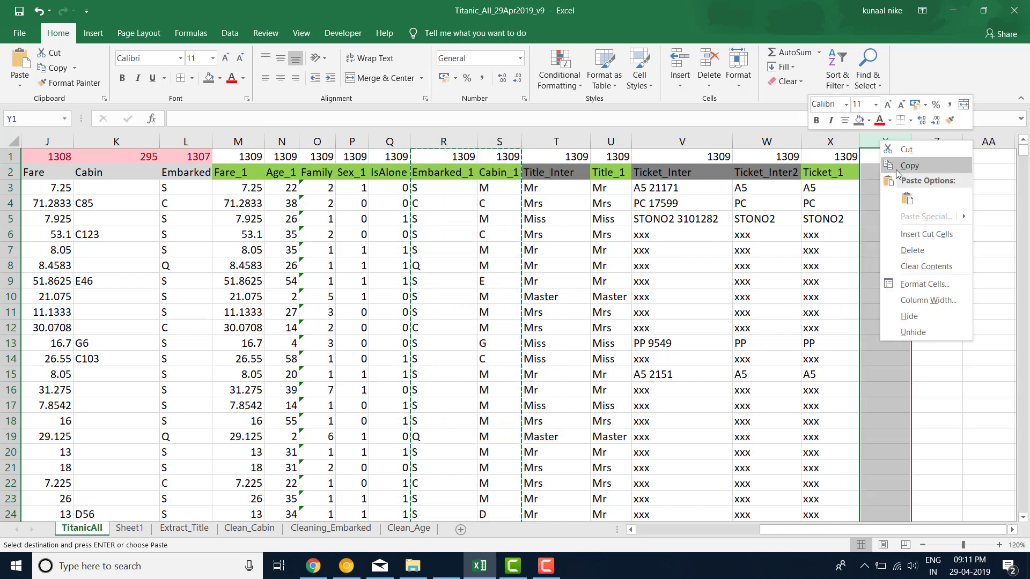
click(912, 239)
- Move the Title_1 column so that it sits between Ticket_Inter2 and Ticket_1
click(512, 142)
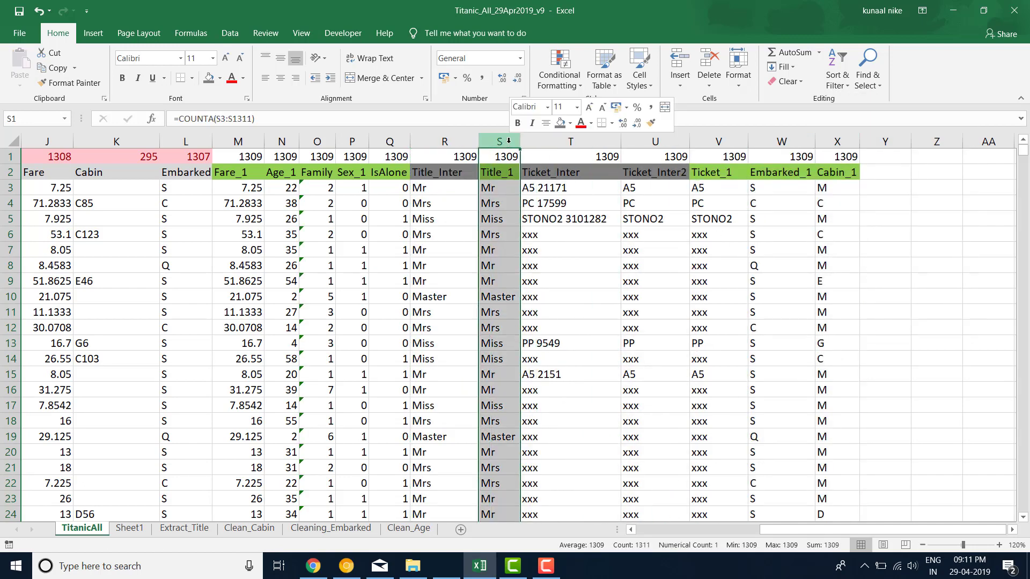
right_click(512, 142)
click(563, 153)
click(571, 141)
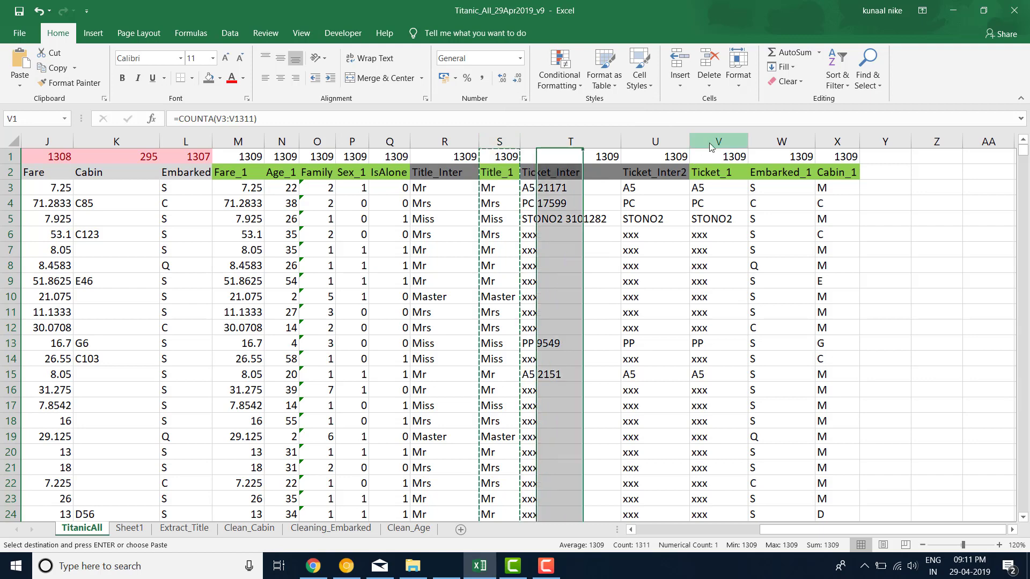
right_click(714, 141)
click(755, 238)
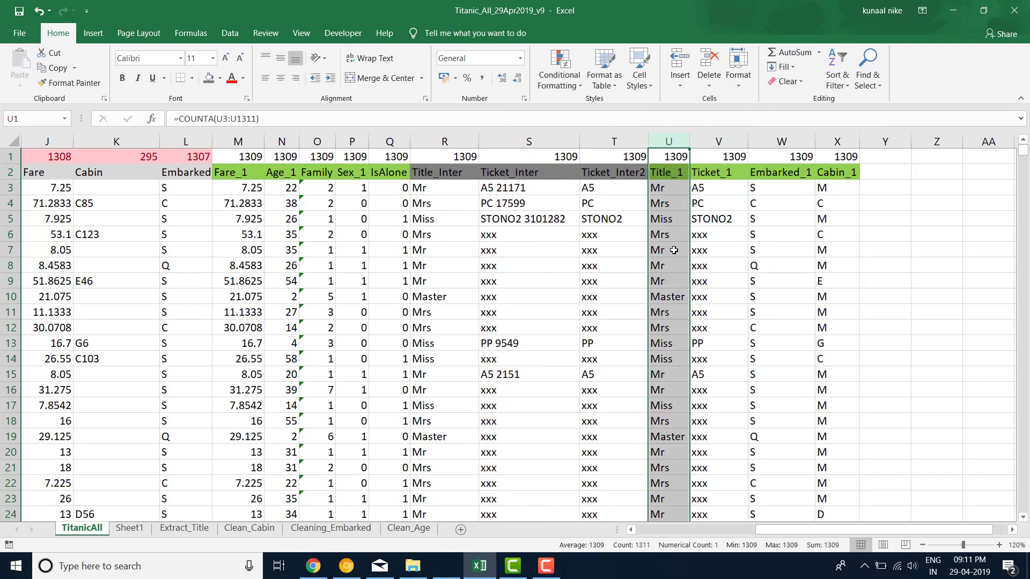
click(643, 250)
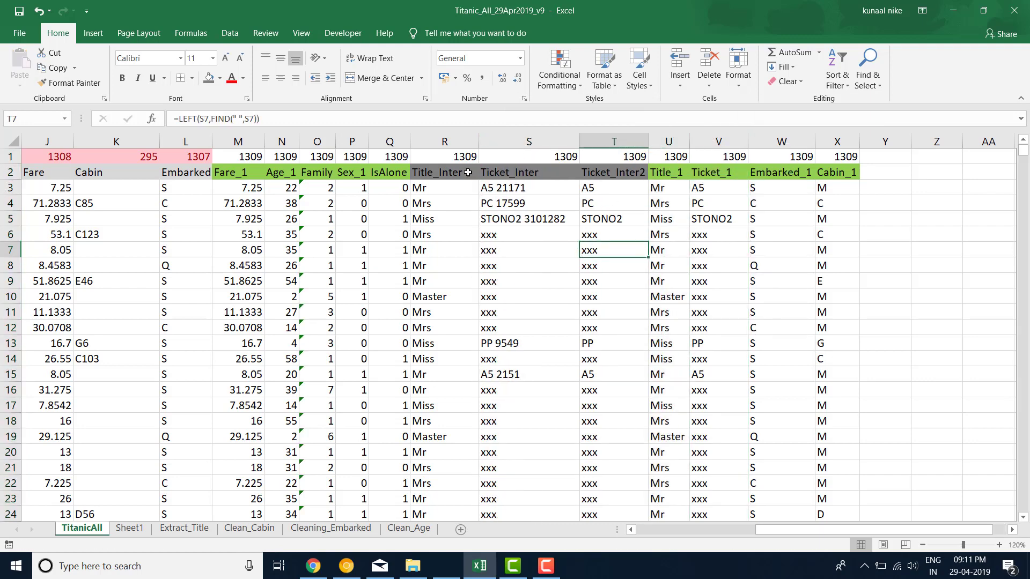
- Move the intermediate columns Title_Inter, Ticket_Inter and Ticket_Inter2 in front of the Fare_1 column
drag(451, 142, 617, 142)
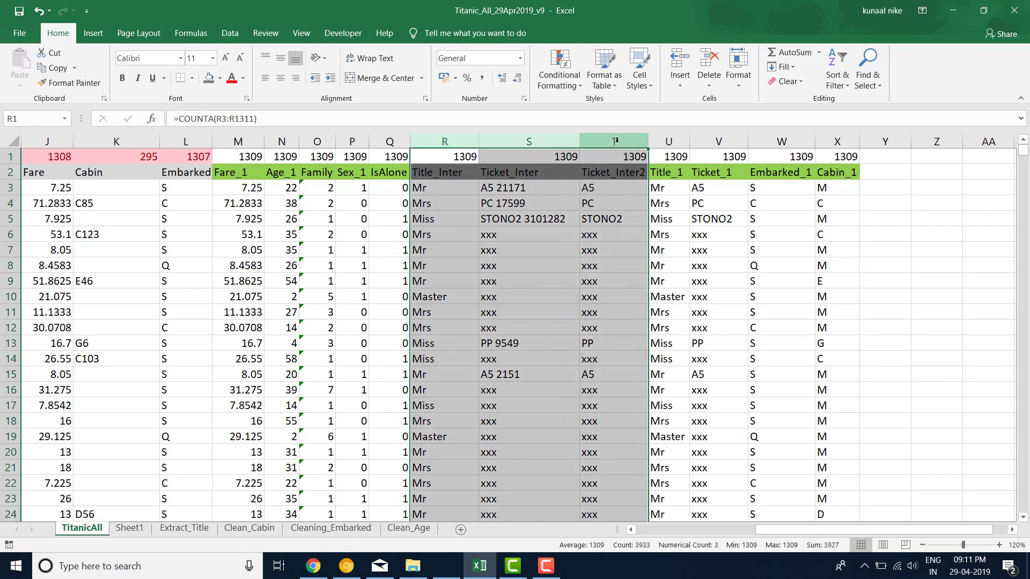
right_click(617, 141)
click(651, 155)
right_click(242, 142)
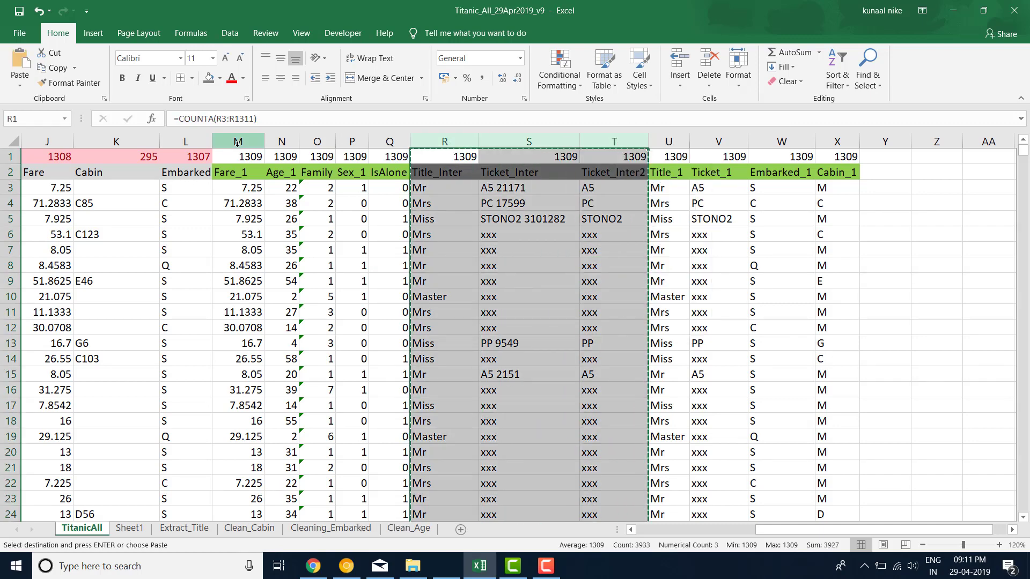
click(290, 238)
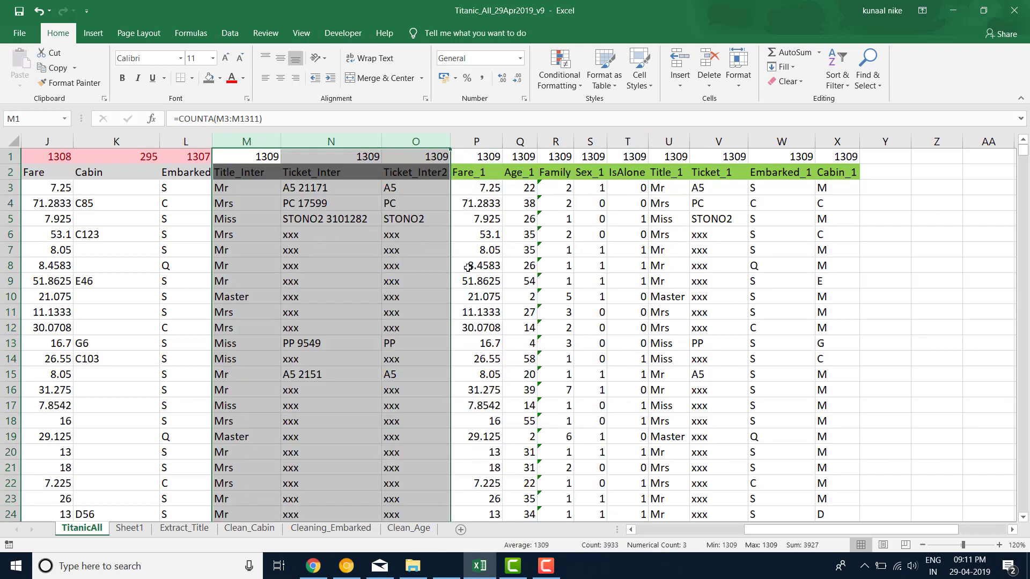
click(530, 261)
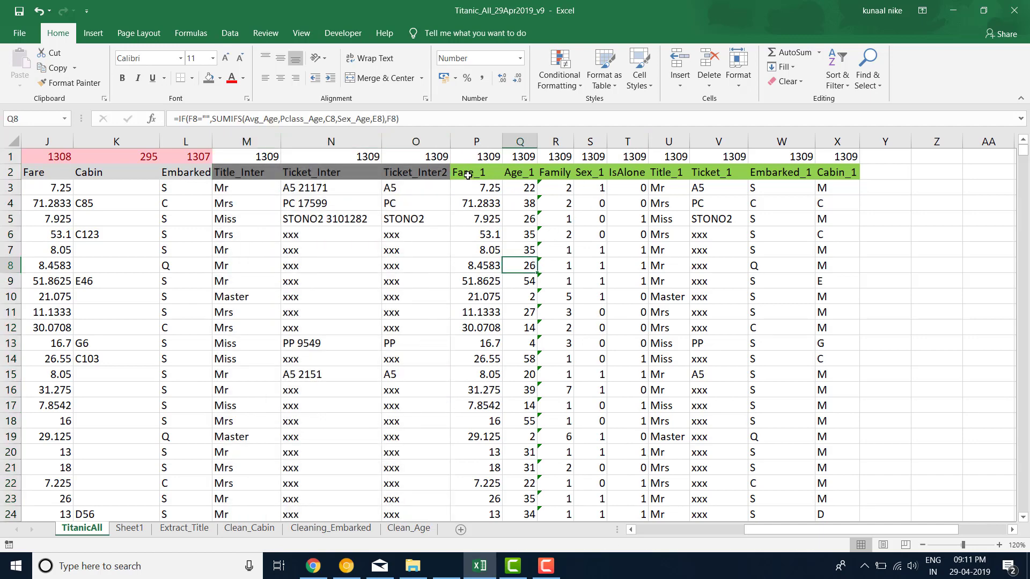
- Select the empty header cell Y2 directly after the Cabin_1 header
drag(467, 175, 844, 175)
click(1011, 530)
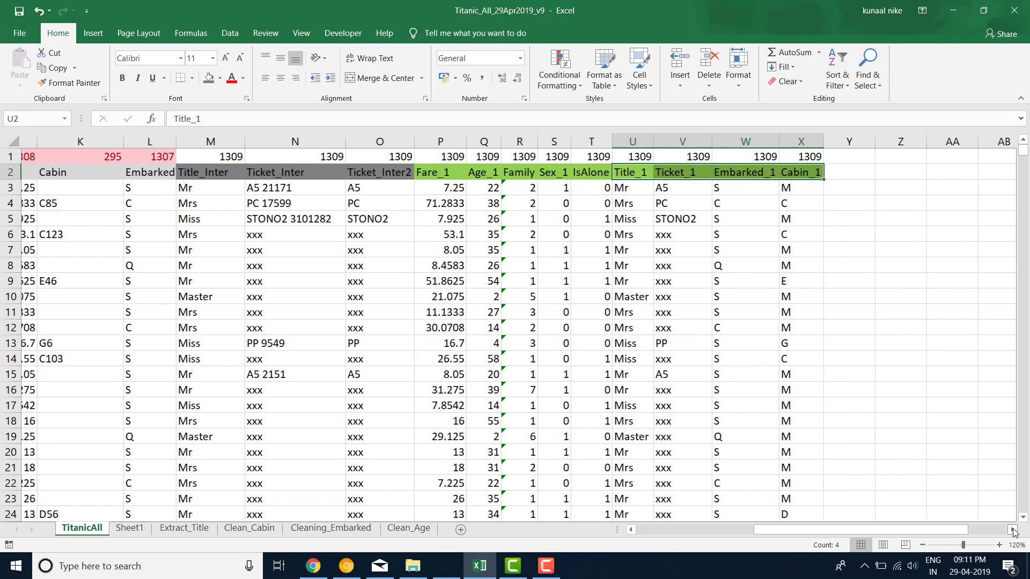
click(1011, 529)
click(1010, 529)
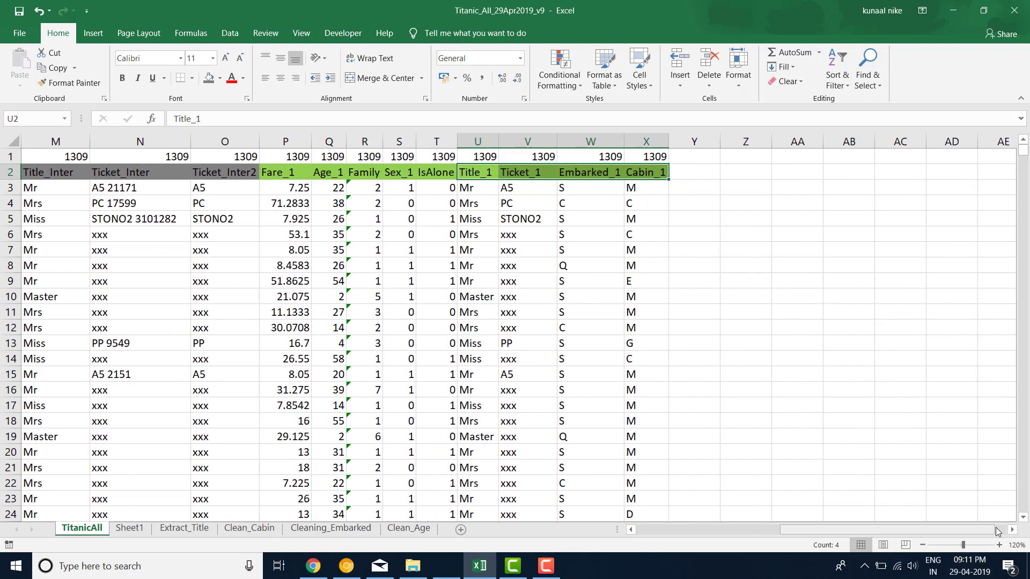
click(1011, 529)
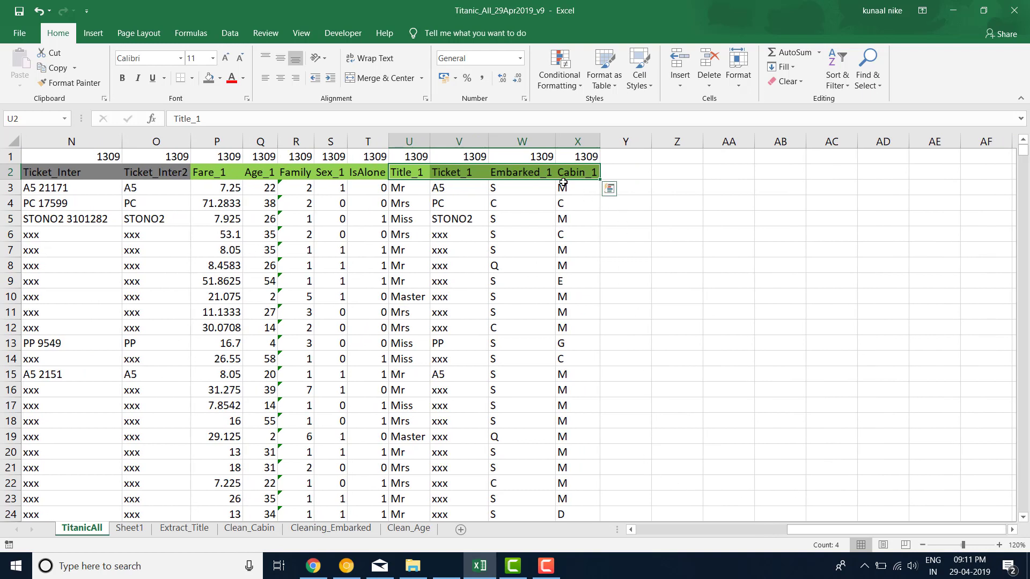
click(633, 173)
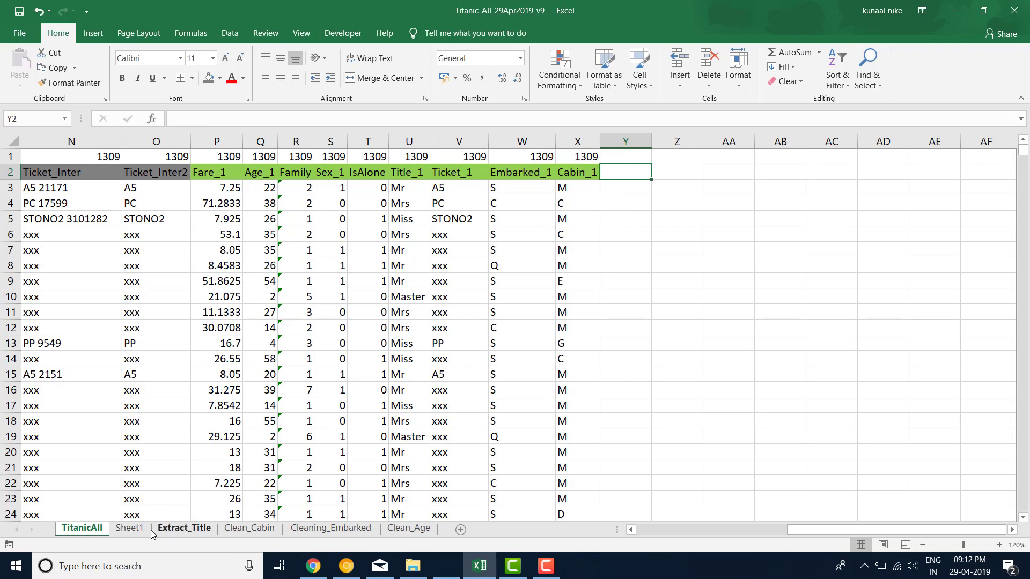
- Rename Sheet1 as Clean_Ticket
double_click(134, 529)
text(Cl)
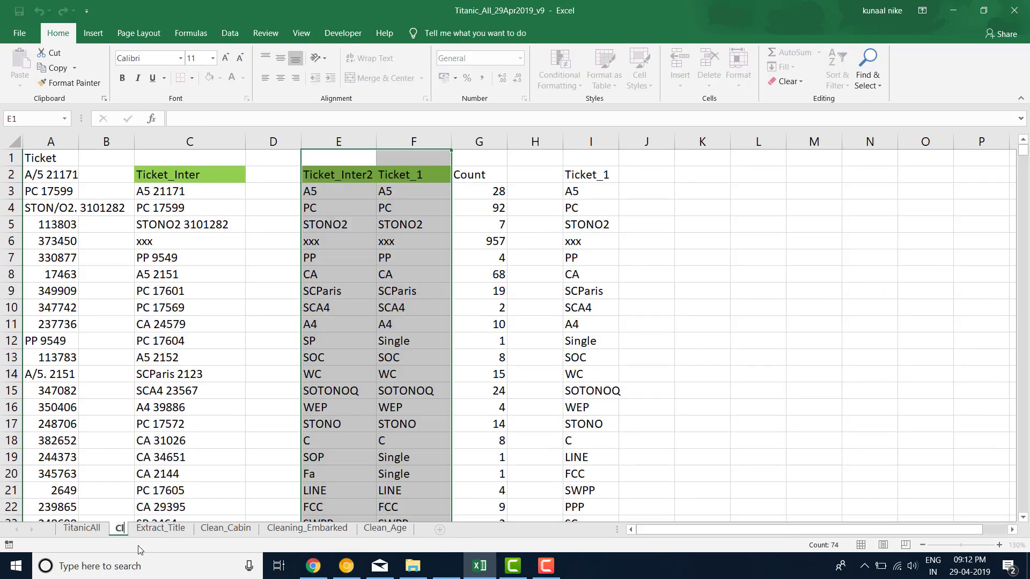
text(ean_Ticket)
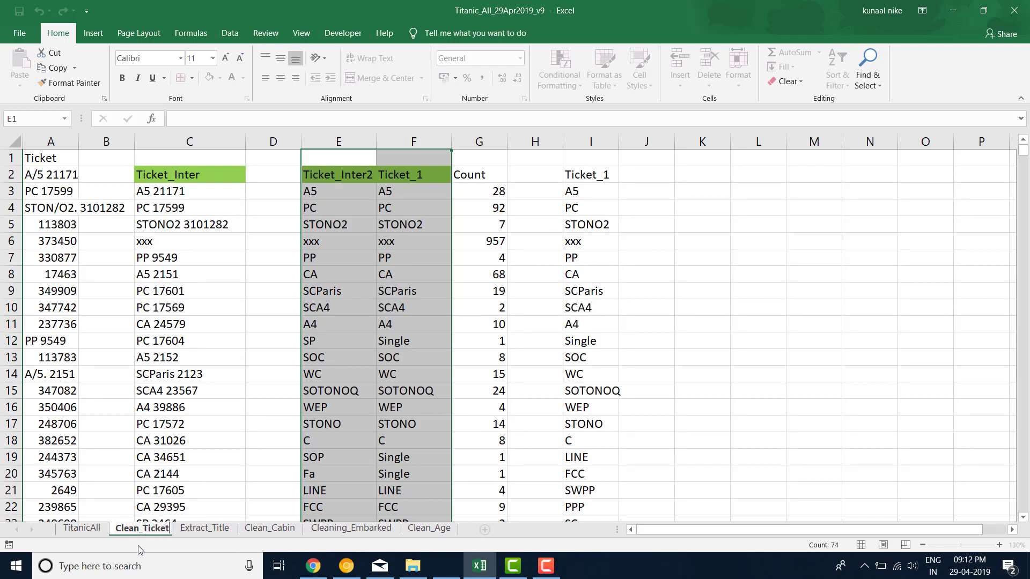
key(Return)
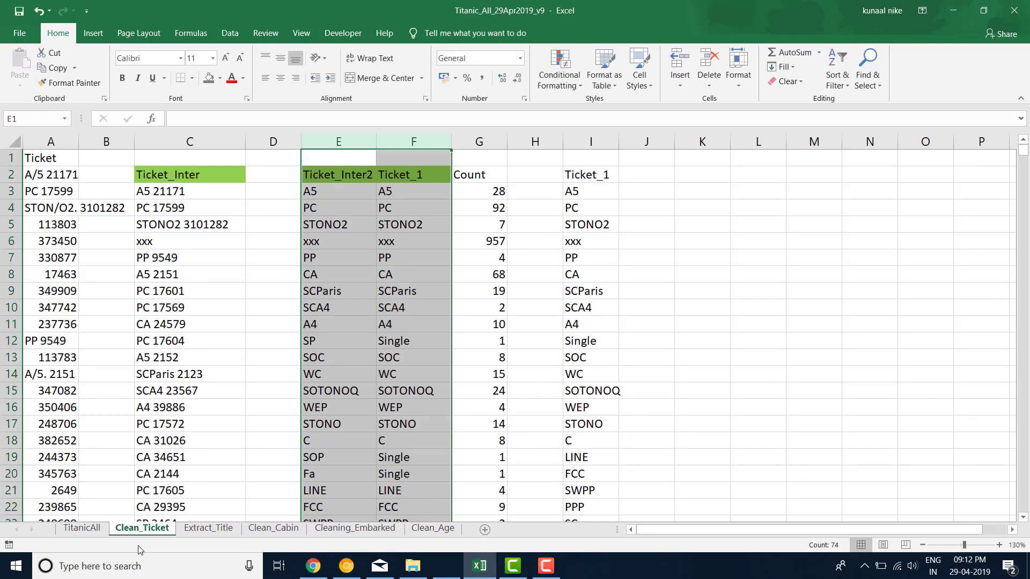
- Copy the five title categories in F3:F7 of Extract_Title and paste them transposed into TitanicAll starting at Y2
click(209, 528)
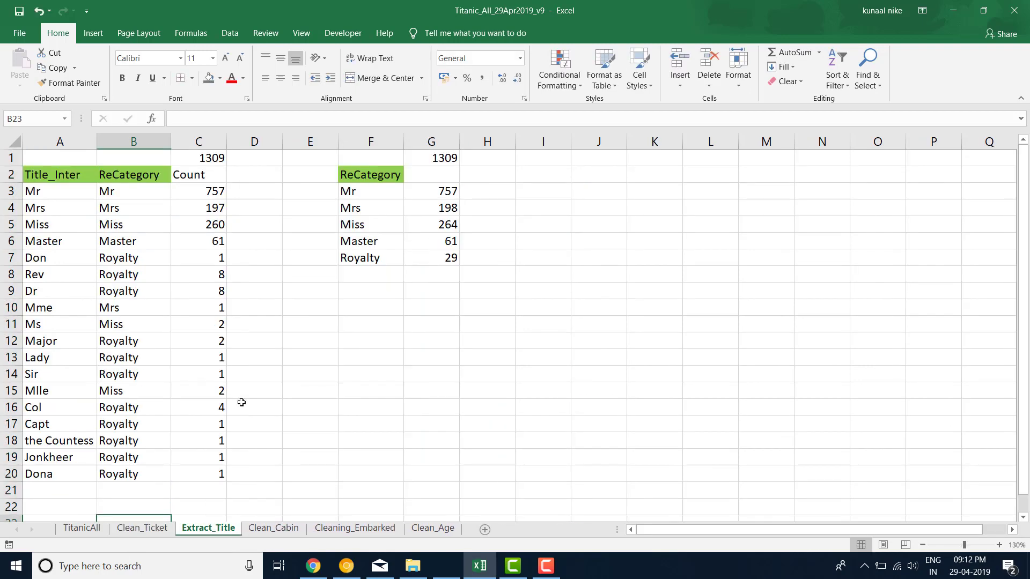
drag(377, 189, 375, 257)
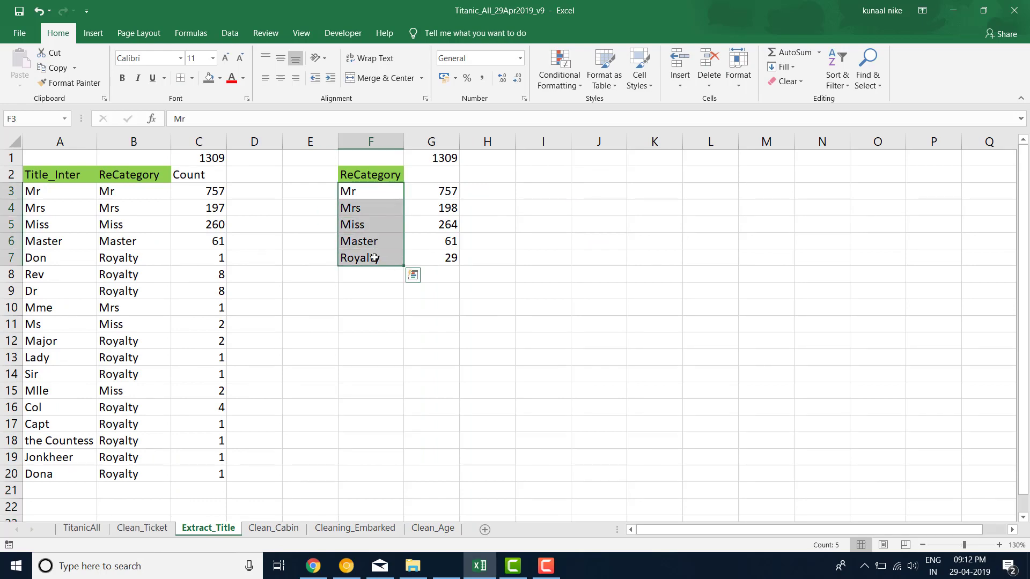
key(ctrl+c)
click(82, 528)
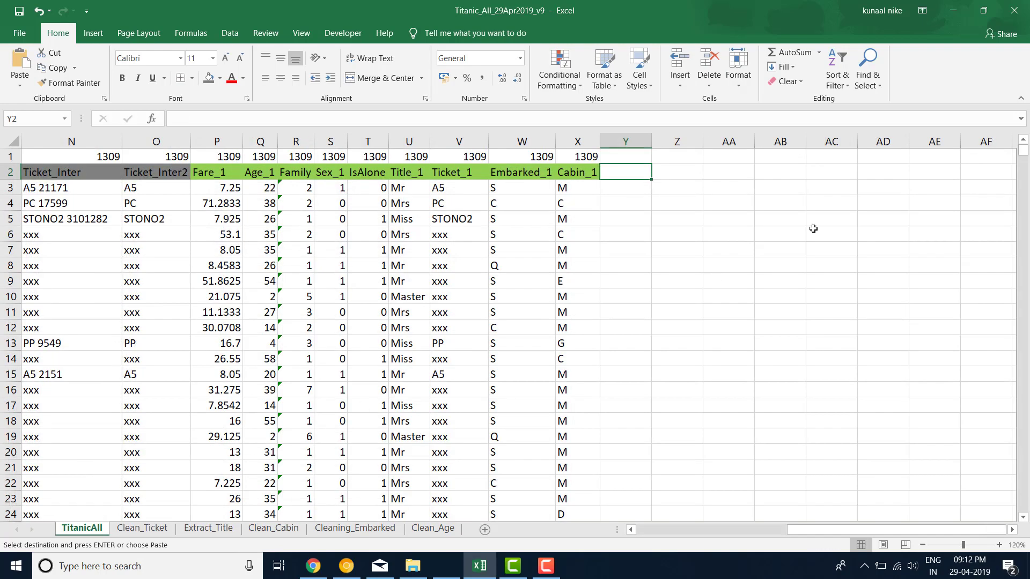
right_click(631, 181)
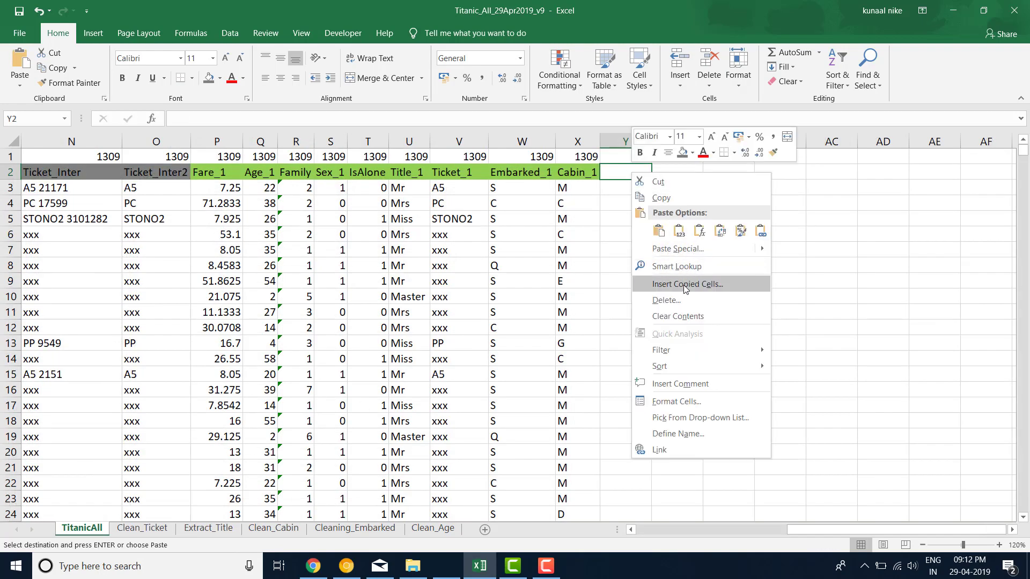
click(720, 231)
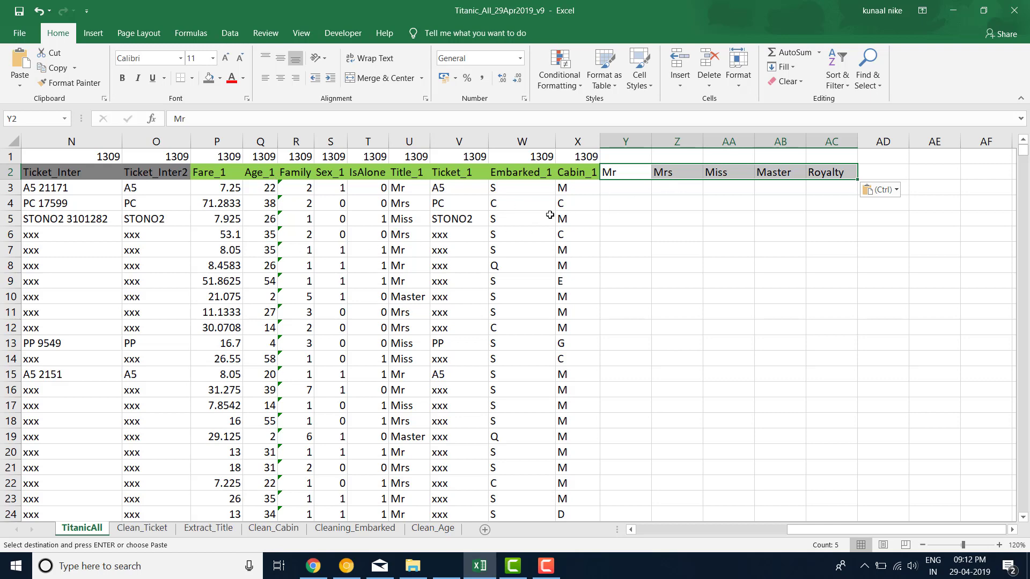
- Clear the Royalty column AC, keeping only four title categories for the Title_1 dummy columns
click(409, 141)
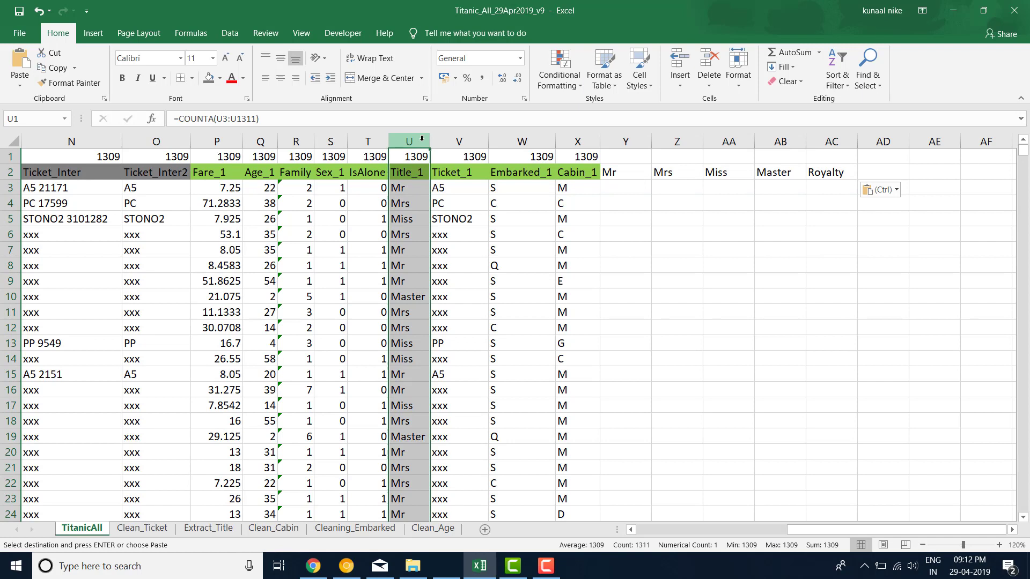
click(689, 238)
click(841, 142)
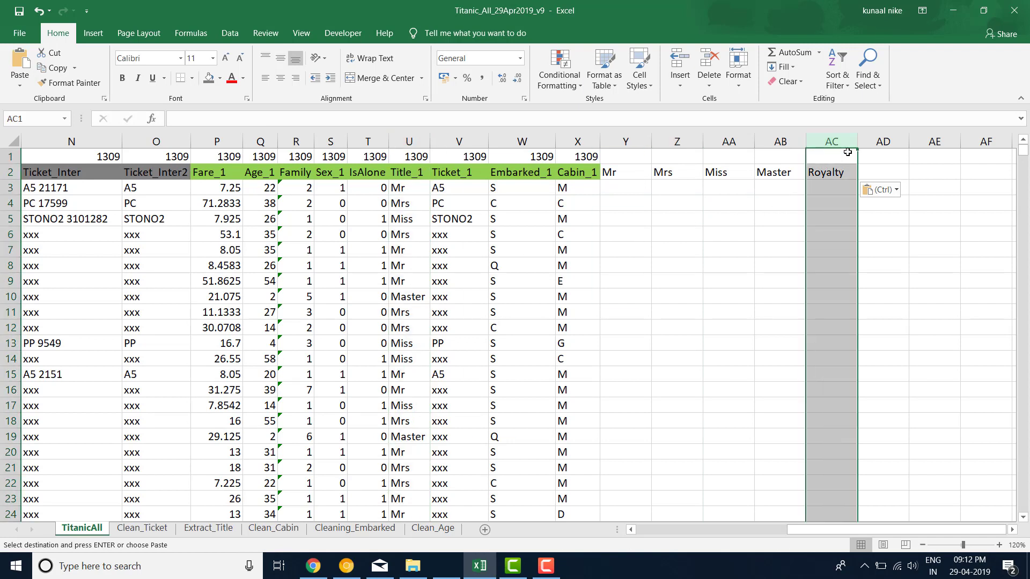
key(Delete)
- Write the dummy formula =IF(U3=Y2,1,0) in cell Y3, comparing Title_1 with the Mr header
click(621, 189)
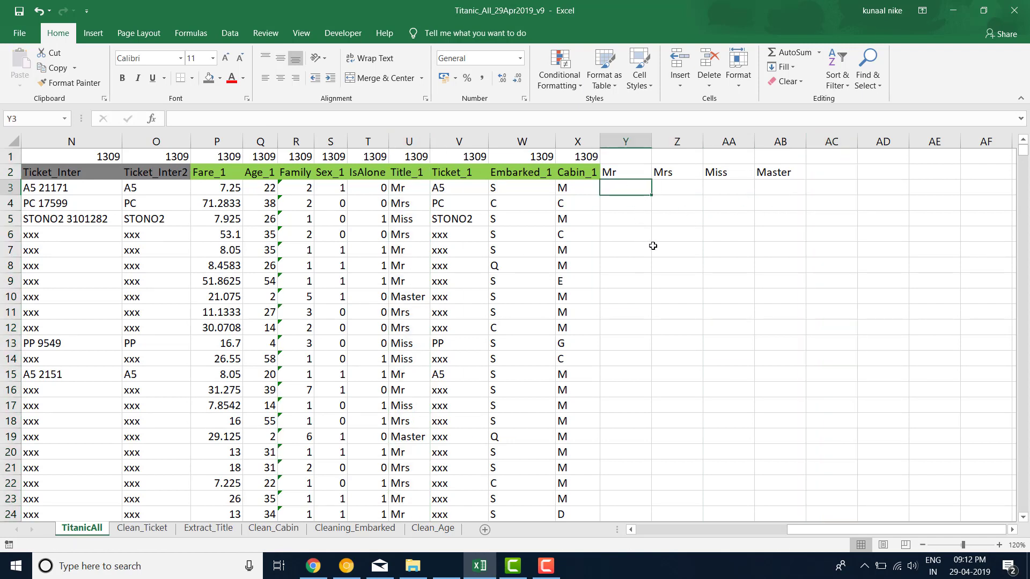
text(=)
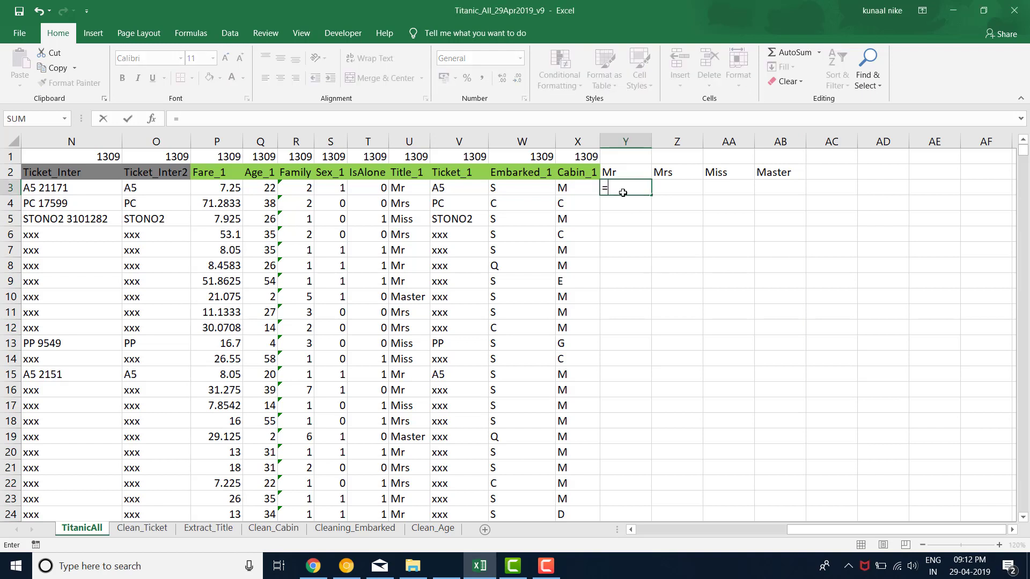
text(if)
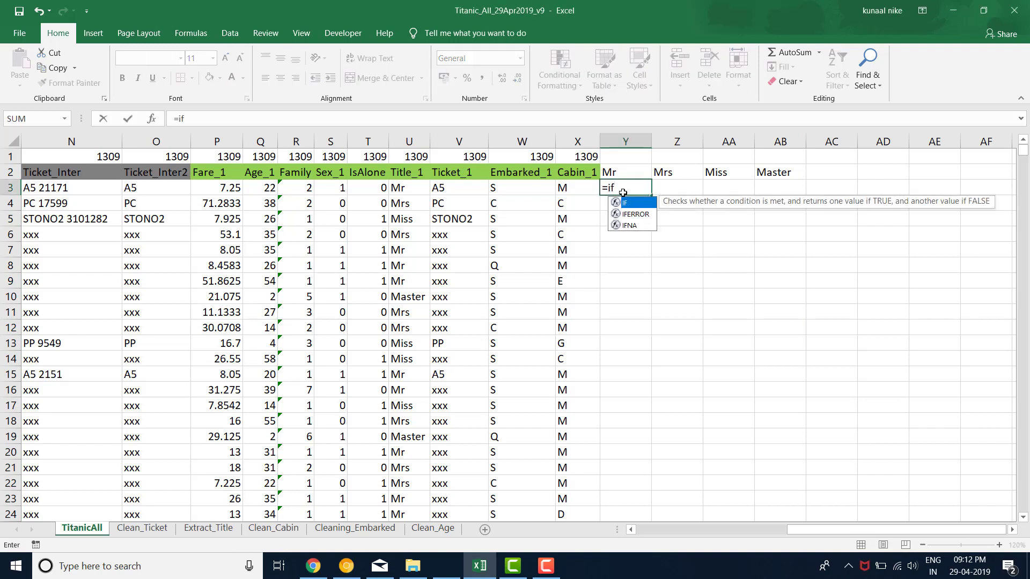
key(Tab)
key(Left)
key(Left)
key(Left)
key(Left)
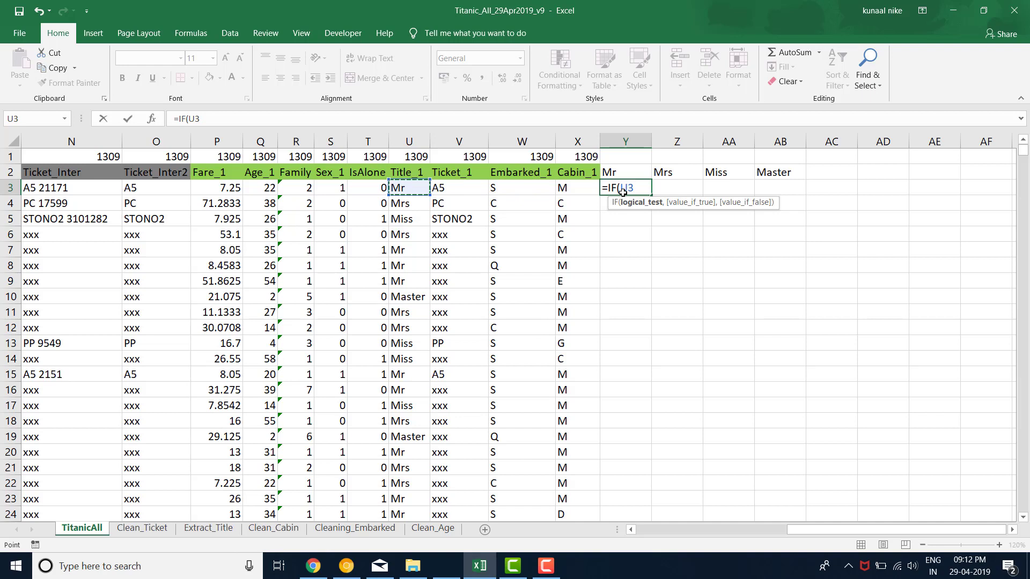
text(=)
click(622, 172)
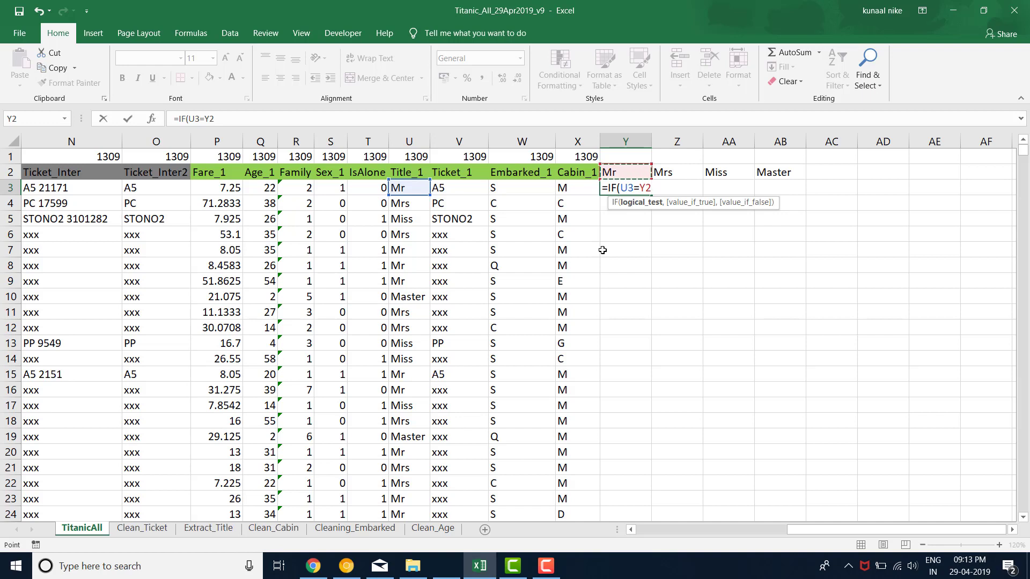
text(,1,)
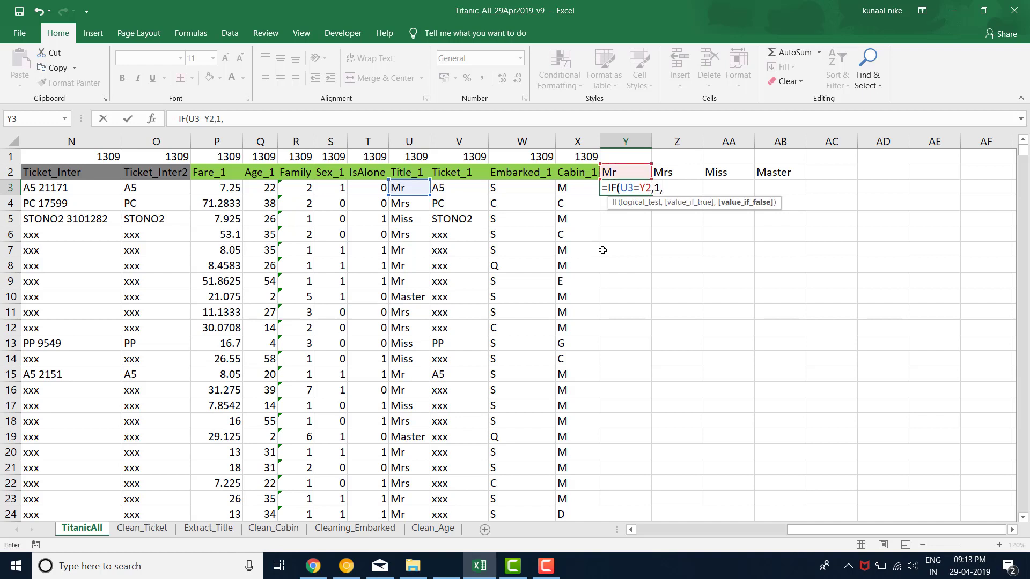
text(0))
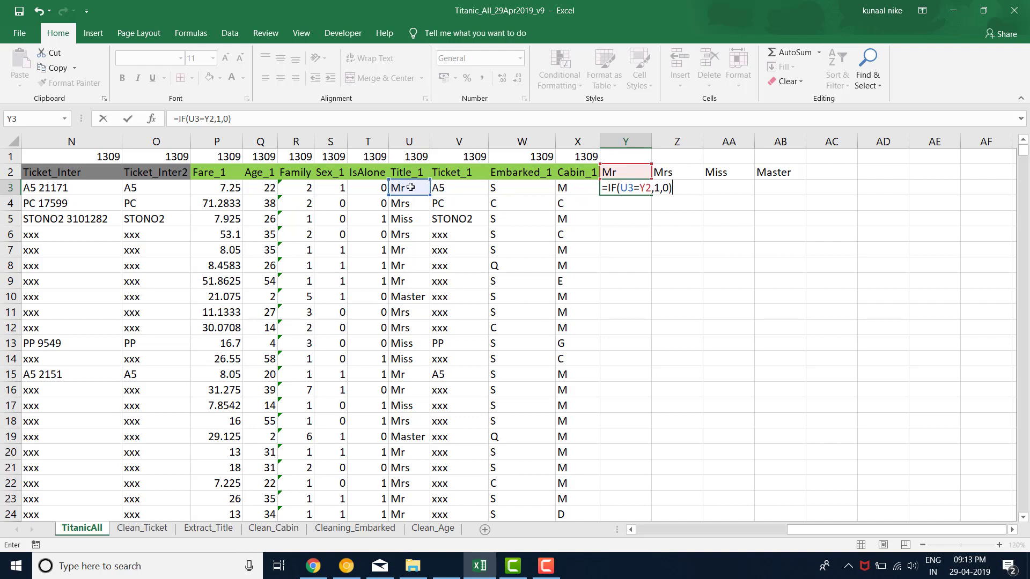
- Lock column U and row 2 in the Y3 formula so it reads =IF($U3=Y$2,1,0), and commit it
click(627, 187)
key(F4)
key(F4)
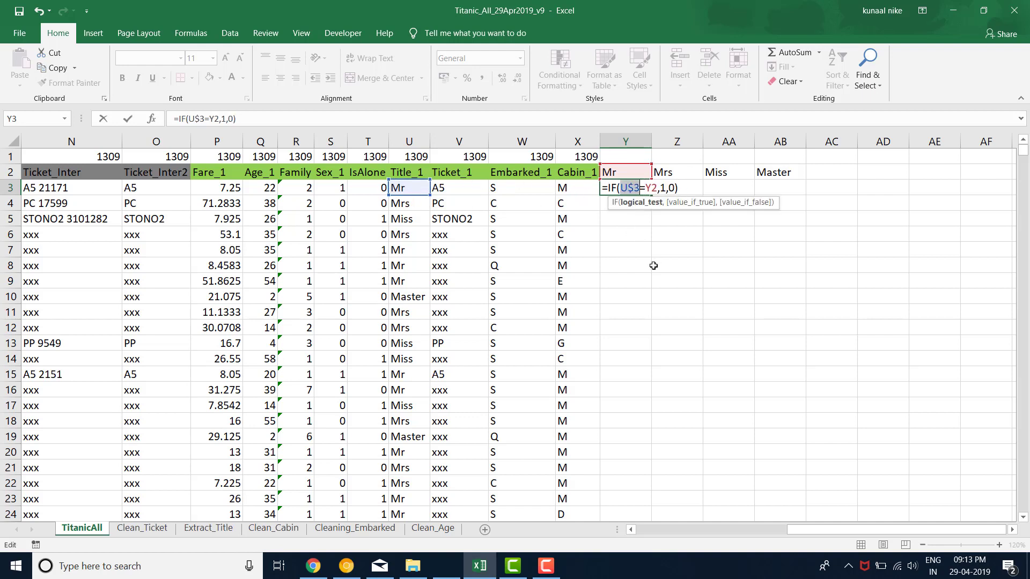
key(F4)
click(652, 186)
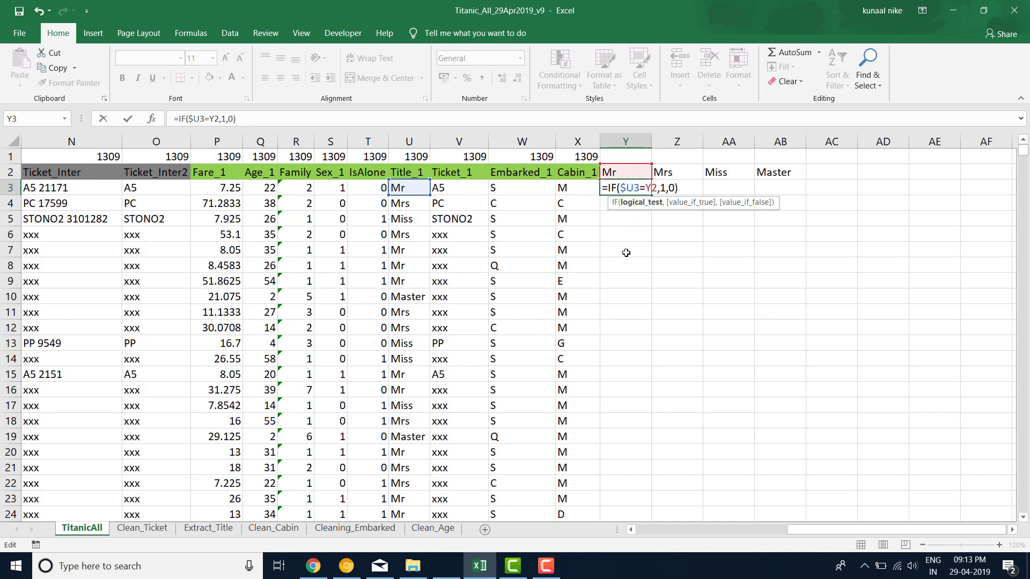
key(F4)
key(F4)
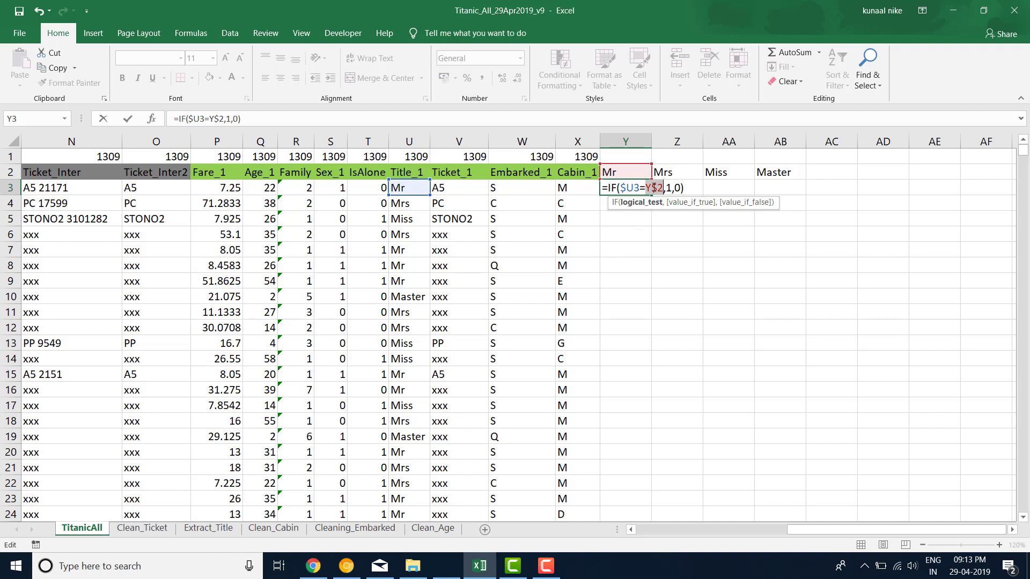
drag(653, 187, 661, 186)
key(Return)
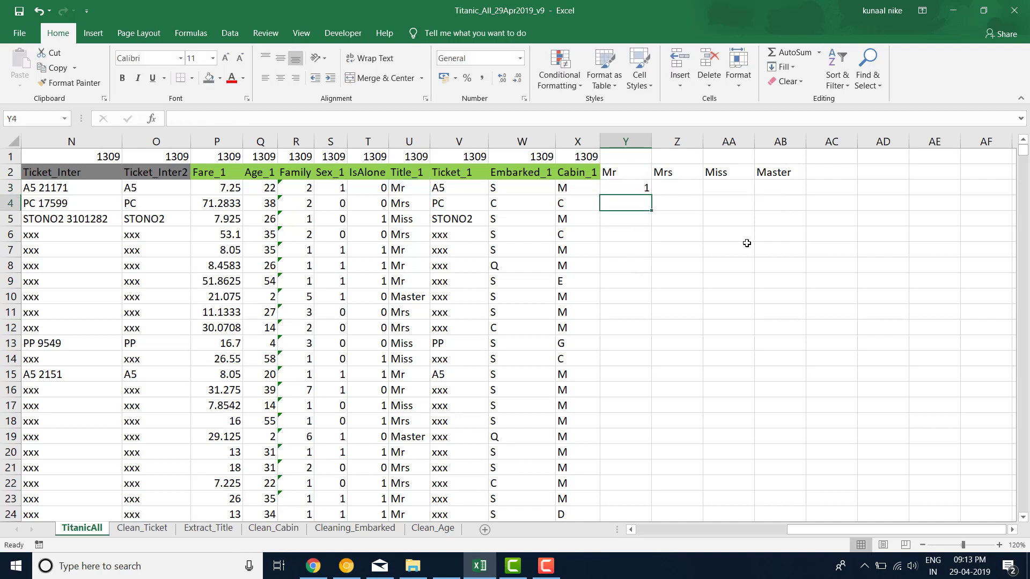
- Fill the Mr dummy formula from Y3 down to Y13 and compare the results with the Title_1 values
click(635, 190)
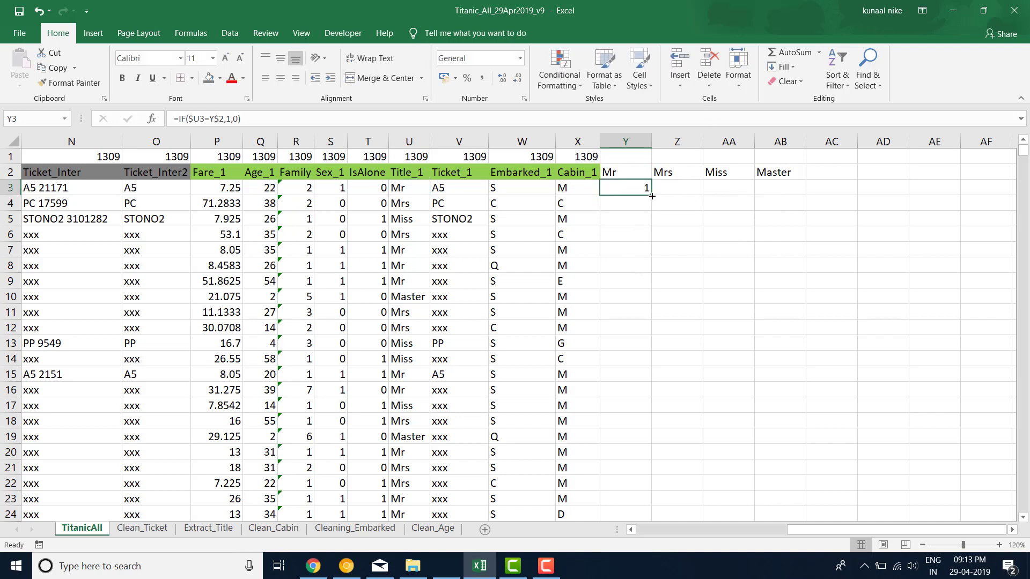
drag(651, 195, 654, 352)
drag(636, 247, 407, 267)
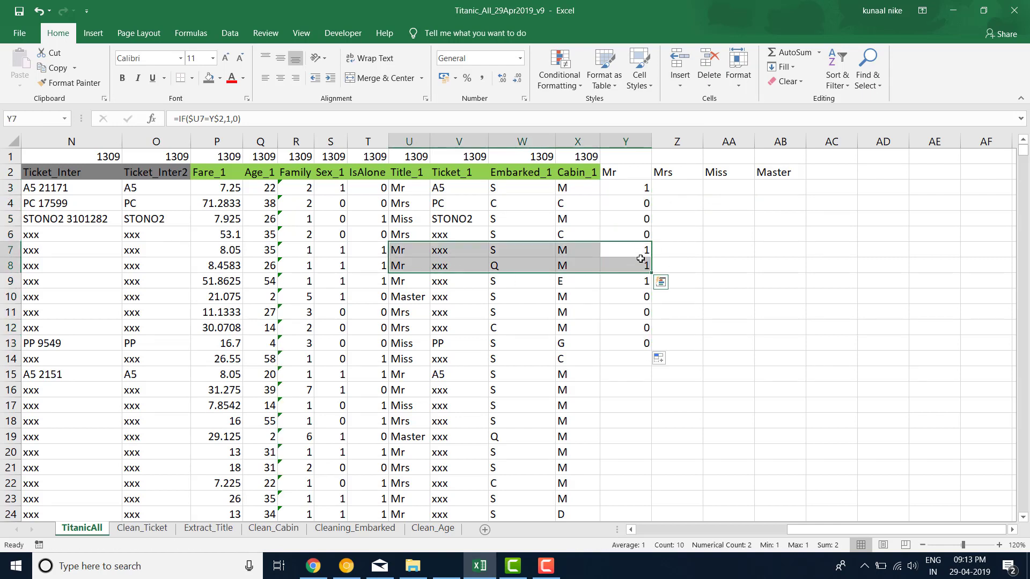
click(633, 236)
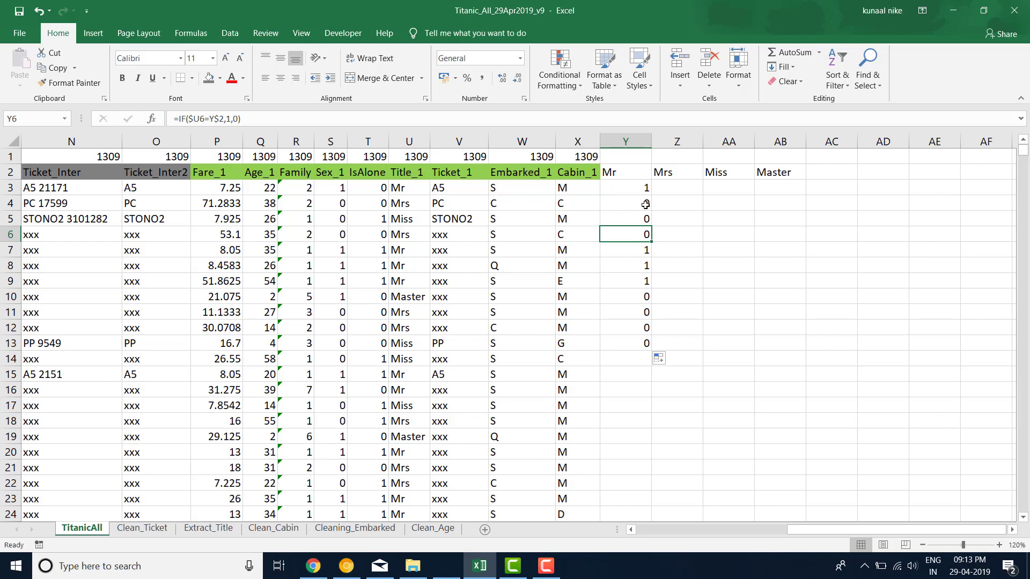
- Move the title labels Mr, Mrs, Miss and Master from row 2 up to row 1 in columns Y to AB
click(634, 158)
drag(634, 170, 773, 155)
key(Down)
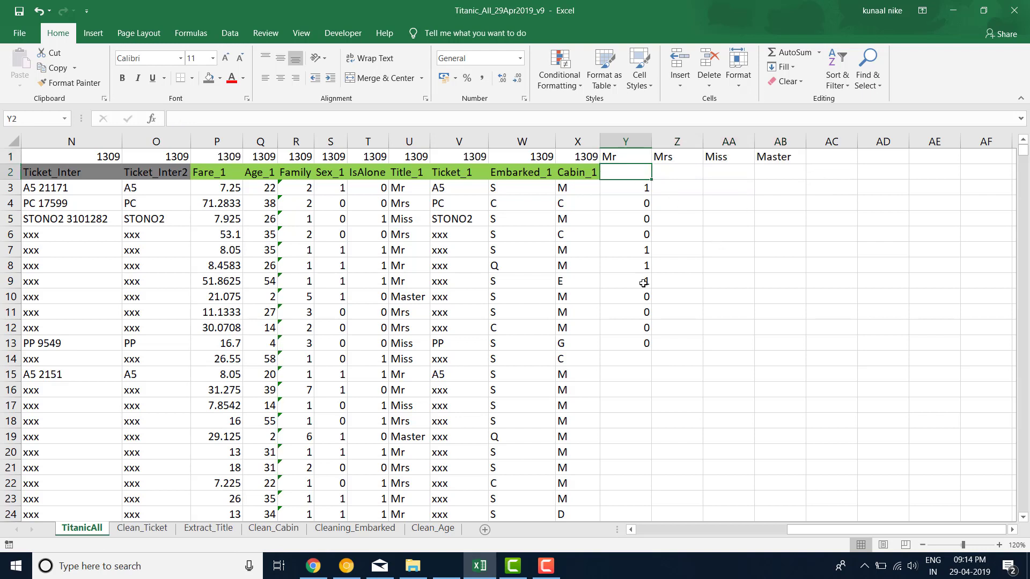
- Enter the header formula ="Title_"&Y1 in cell Y2 and fill it across to AB2
text(=")
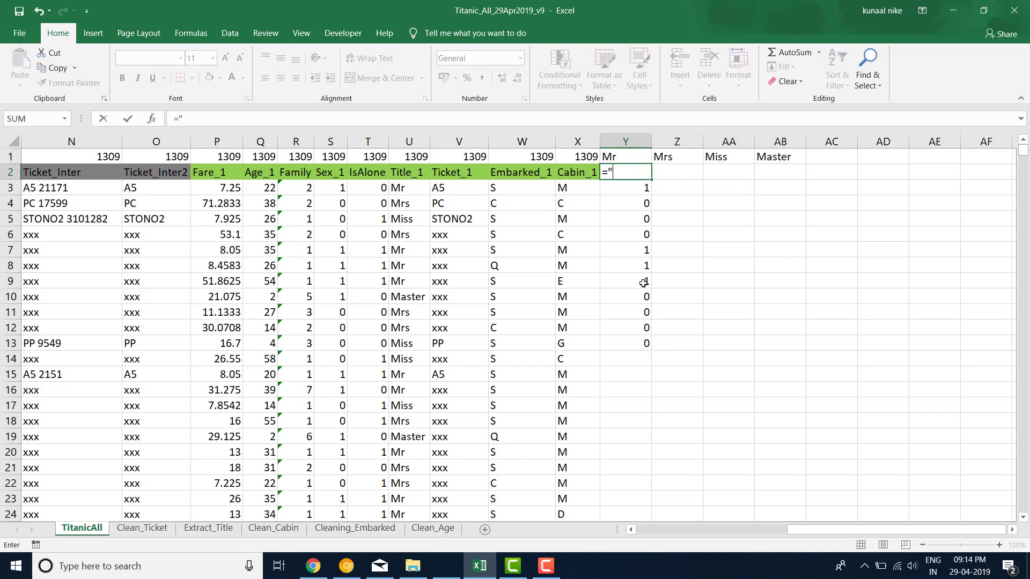
text(Title"&)
key(Left)
key(Left)
key(Right)
key(BackSpace)
key(BackSpace)
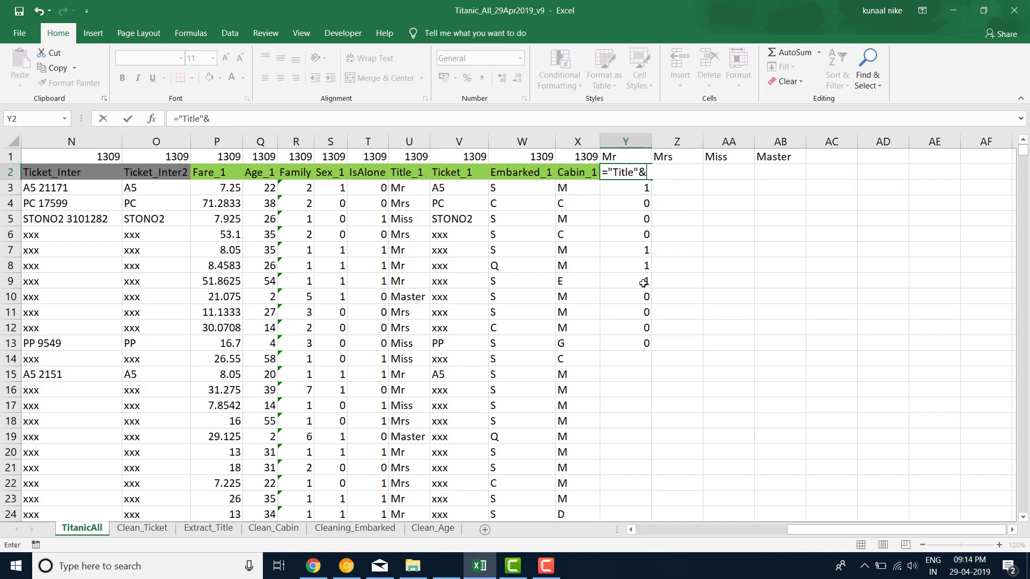
click(631, 169)
text(_)
click(632, 156)
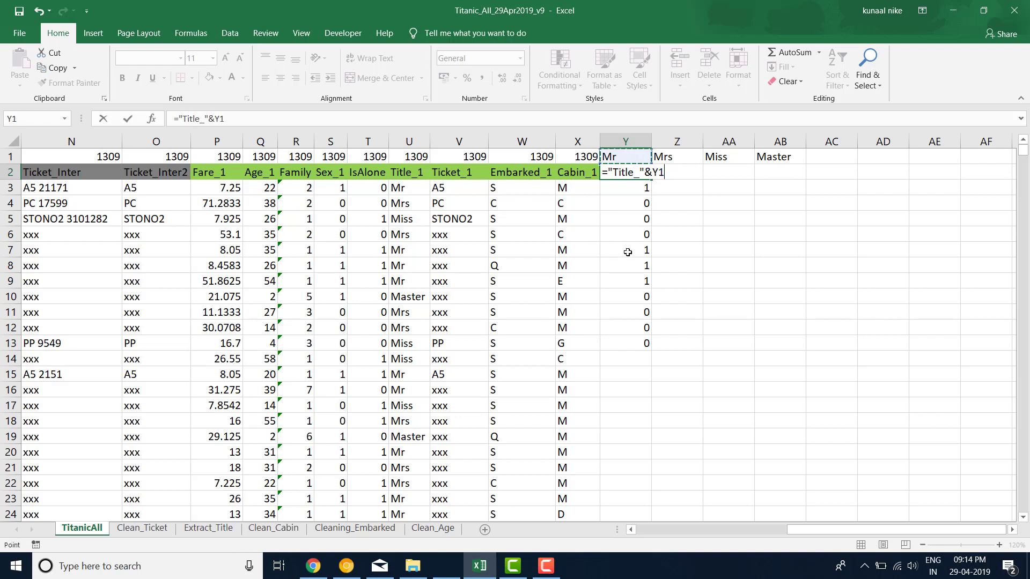
key(Return)
click(625, 172)
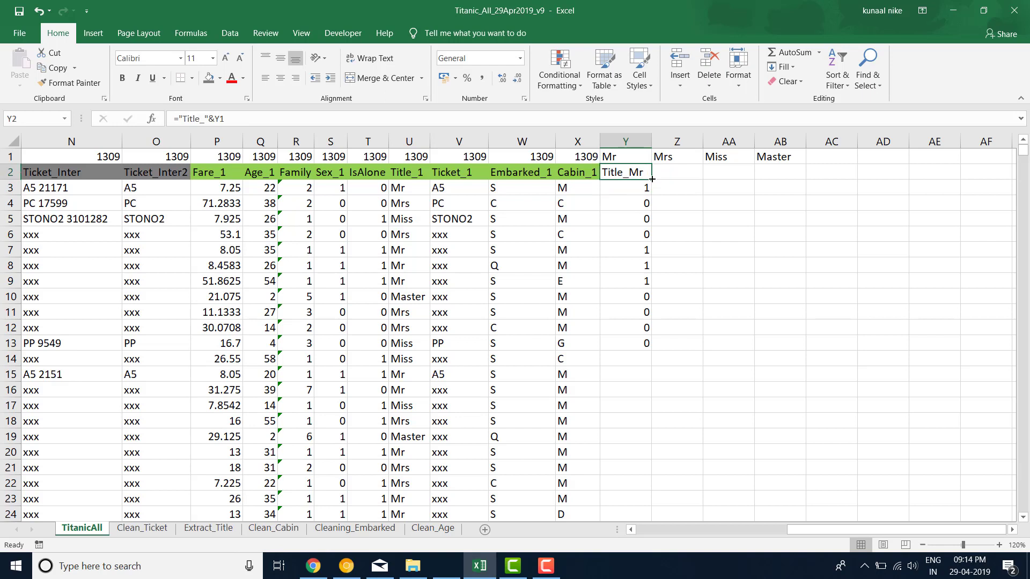
drag(651, 180, 794, 180)
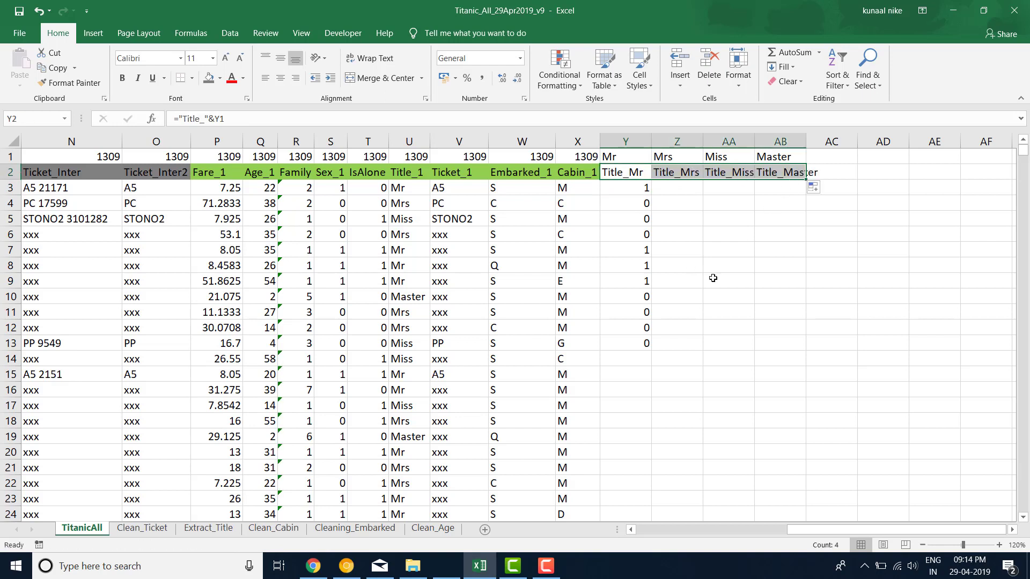
- Autofit the widths of columns Y to AB and check which cells the Y3 formula refers to
drag(625, 141, 783, 141)
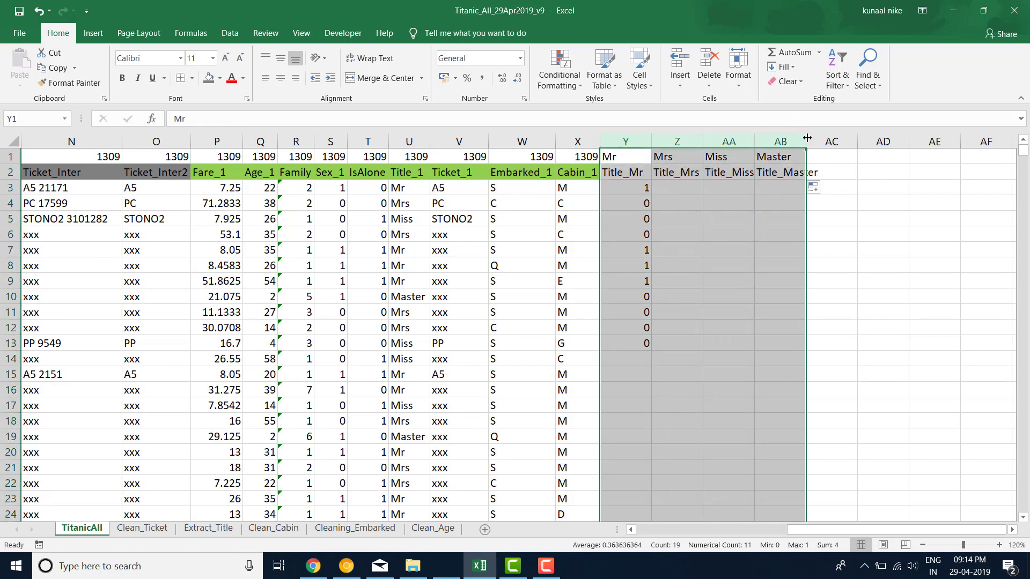
double_click(806, 139)
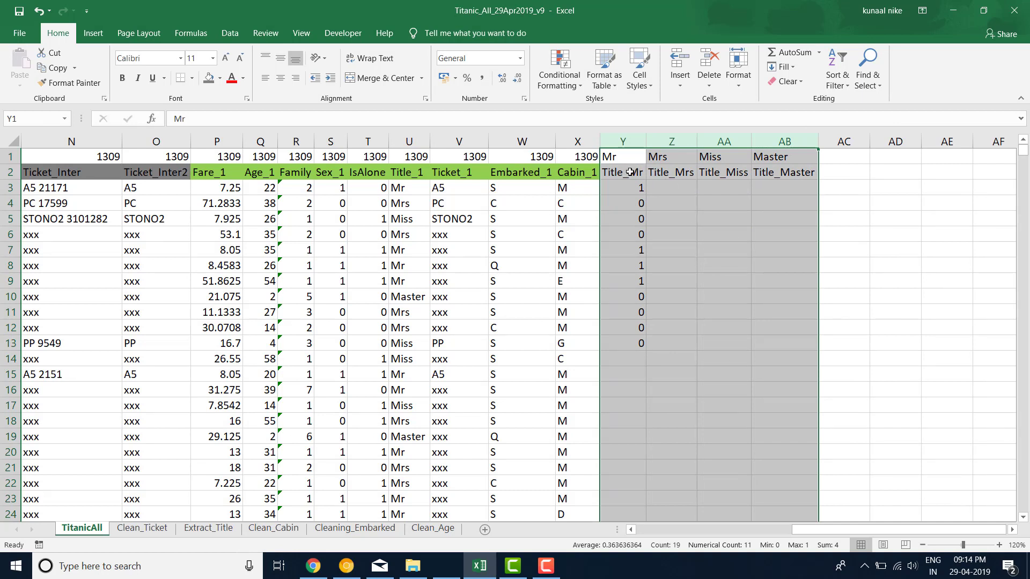
drag(629, 172, 803, 177)
click(631, 252)
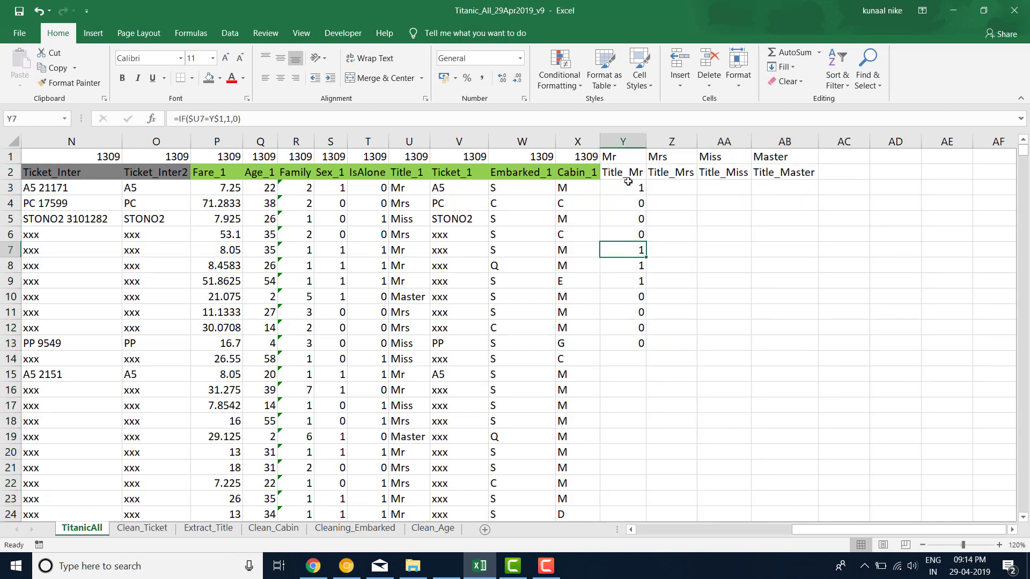
double_click(631, 183)
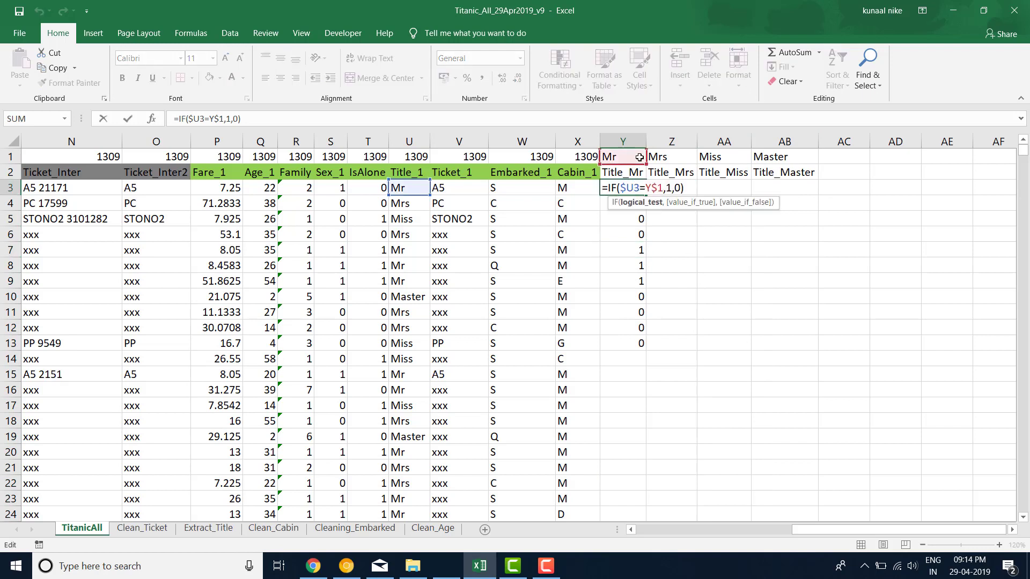
key(Escape)
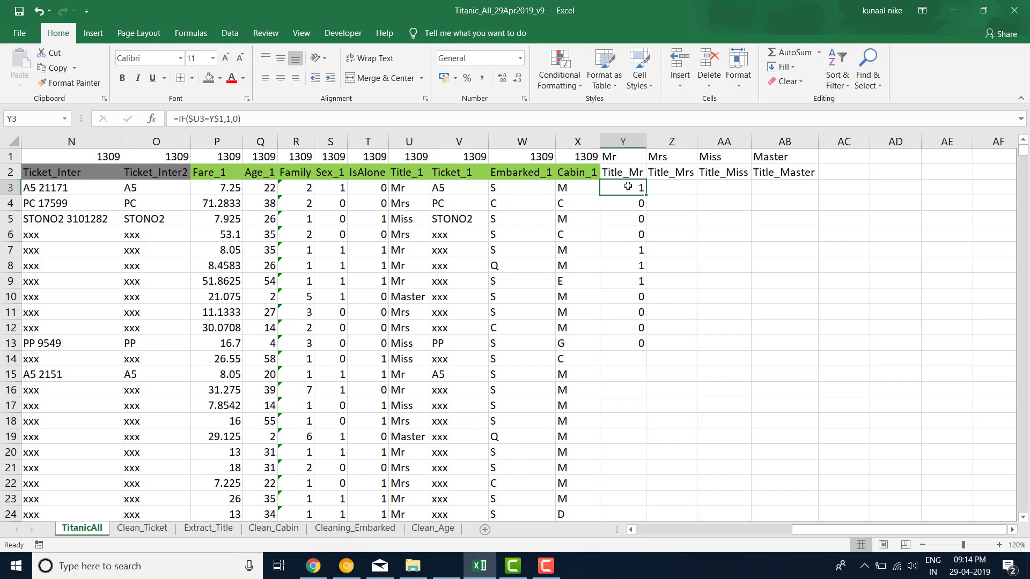
- Fill the Title dummy formula down column Y to row 1311 and across to column AB for Mrs, Miss and Master
click(641, 344)
double_click(647, 350)
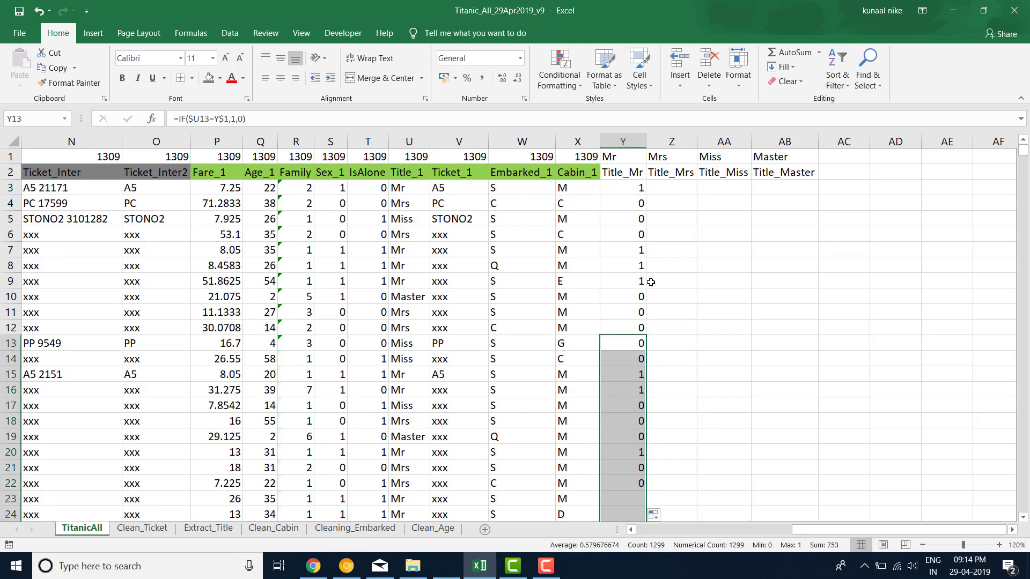
click(634, 193)
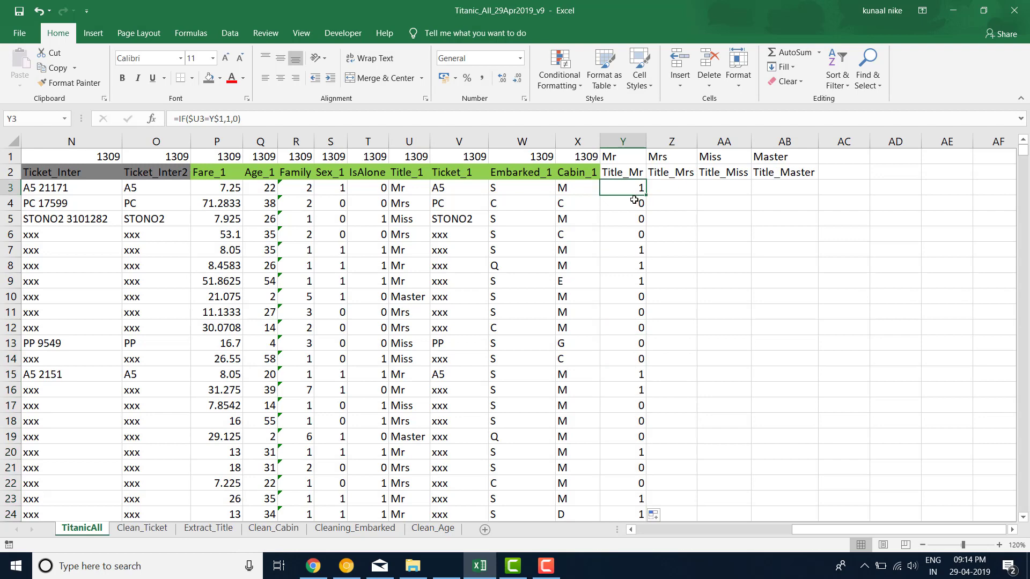
key(ctrl+shift+Down)
key(ctrl+BackSpace)
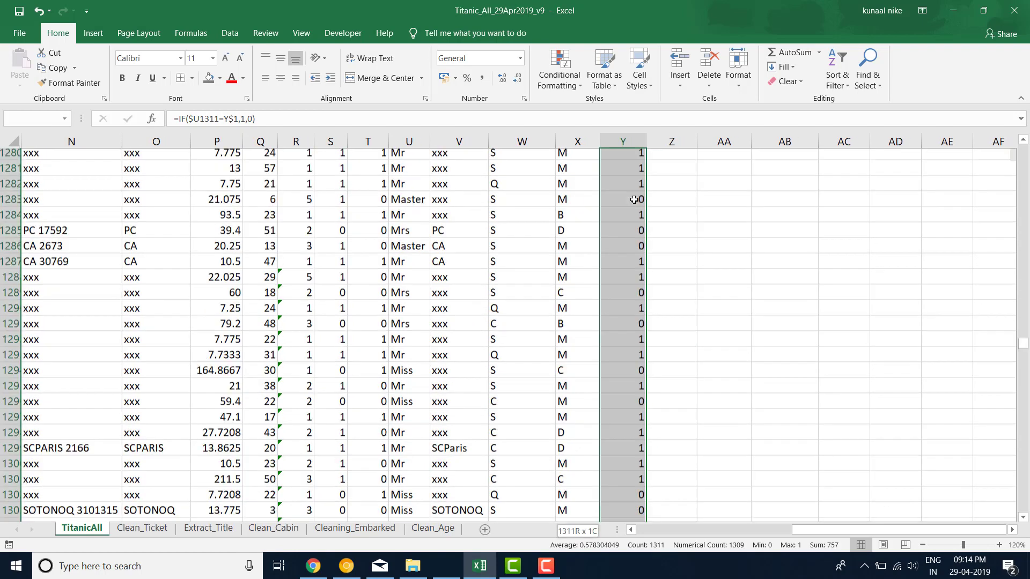
key(shift+Right)
key(shift+Right)
key(shift+Right)
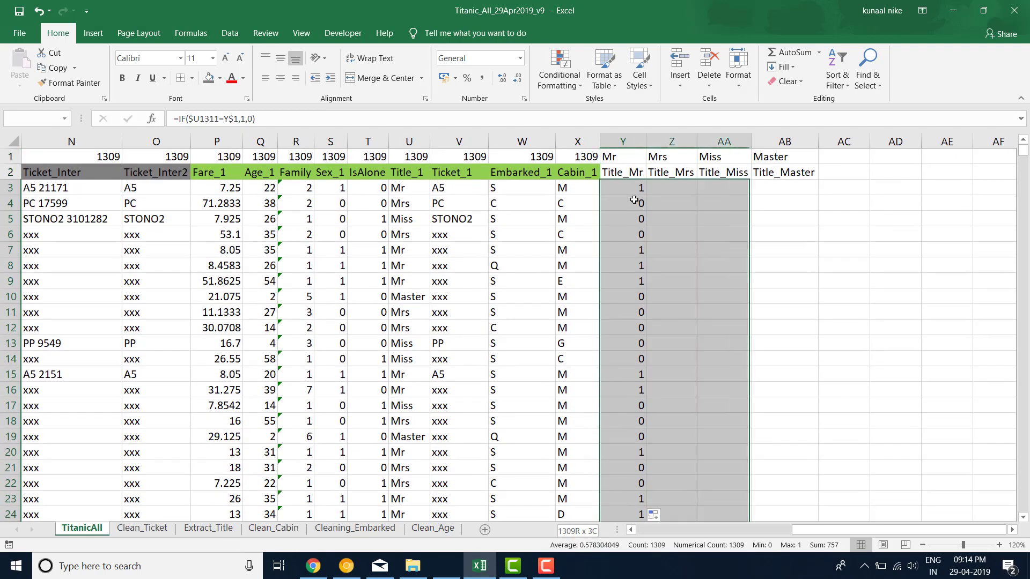
key(ctrl+r)
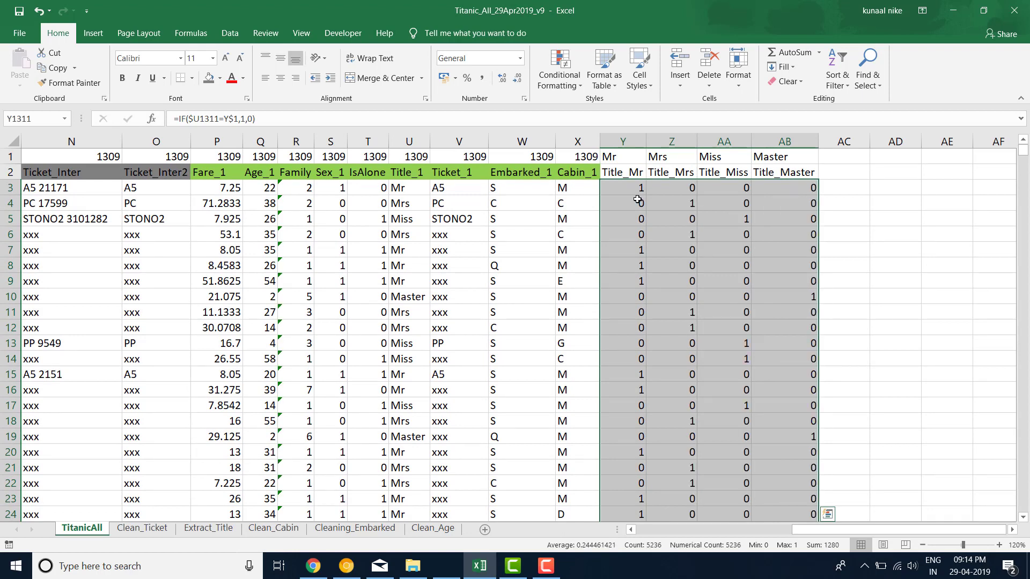
drag(631, 175, 788, 174)
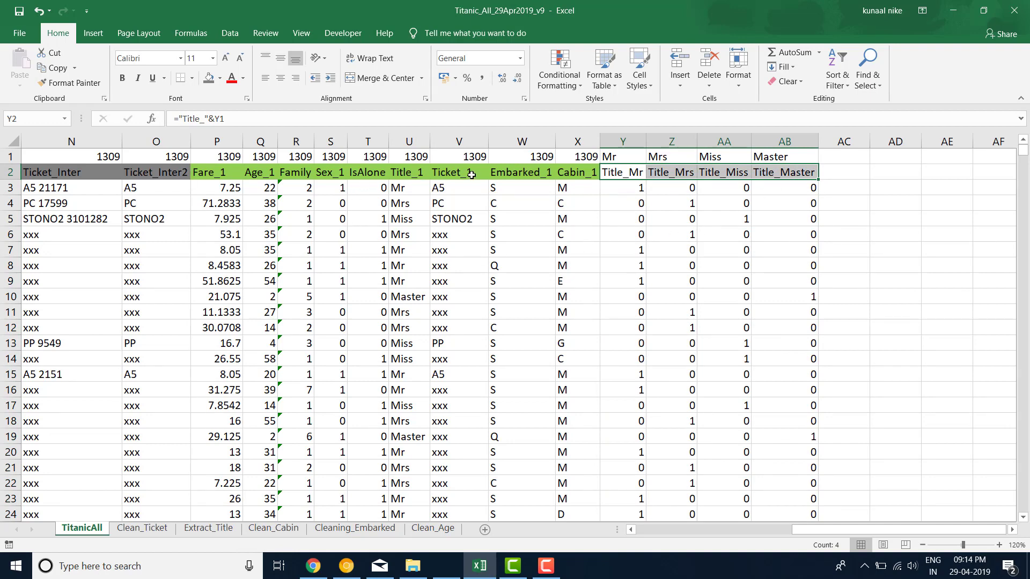
- Move the Ticket_1 column so it sits after Cabin_1, directly before Title_Mr
click(536, 173)
right_click(465, 141)
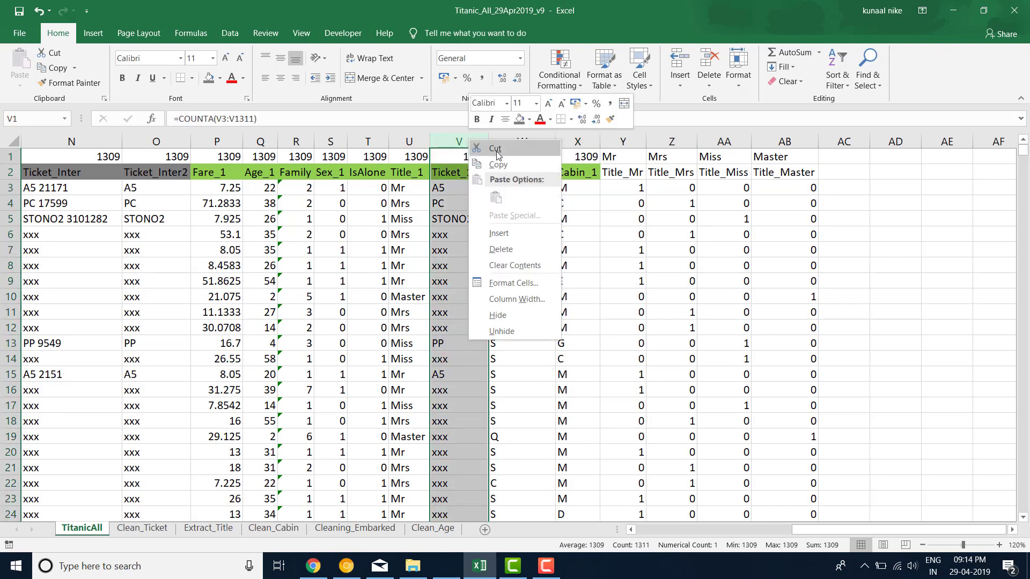
click(496, 160)
right_click(617, 141)
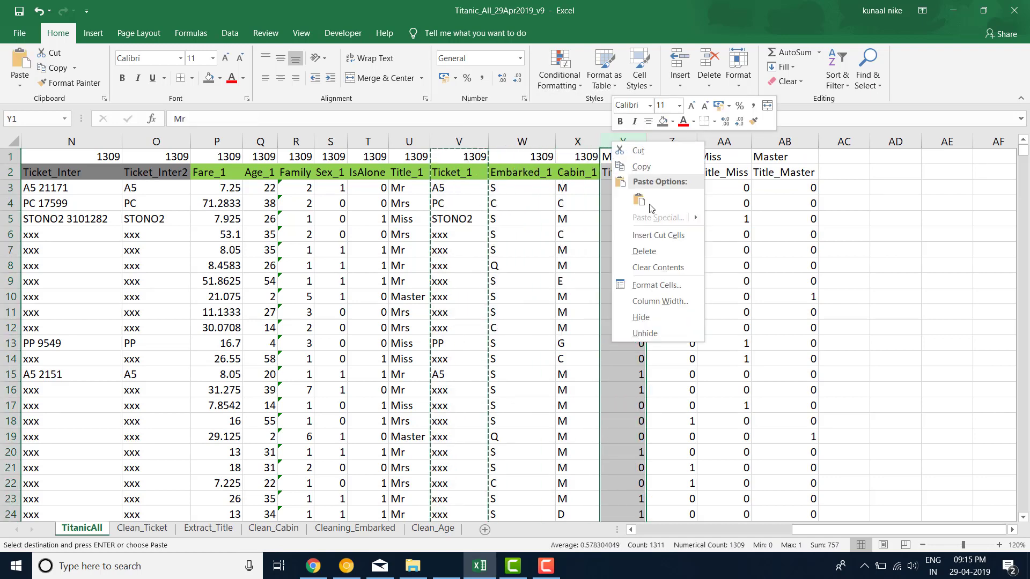
click(657, 235)
click(462, 172)
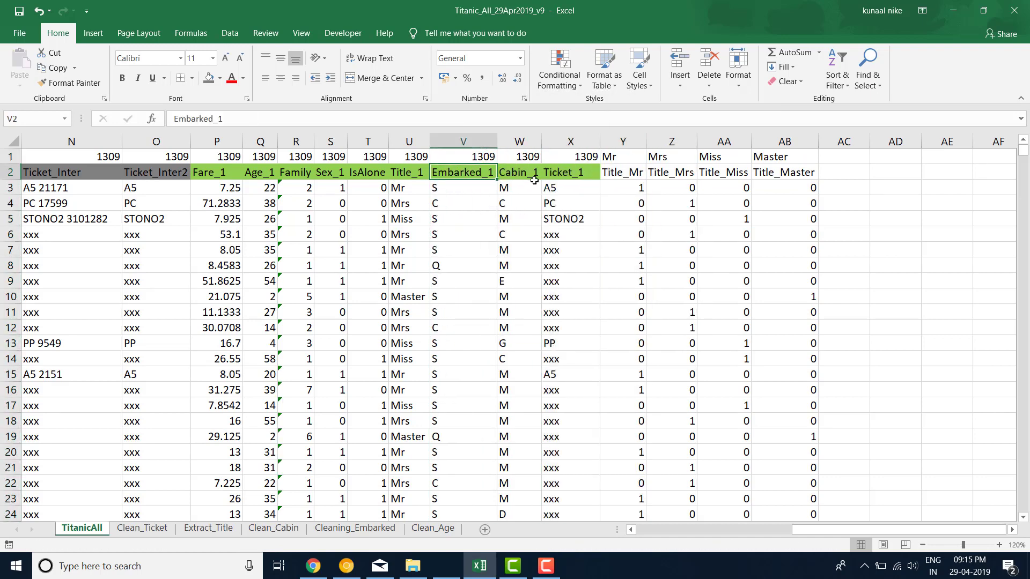
- Copy the Embarked_1 values S, C and Q from Cleaning_Embarked, paste them transposed at AC2 in TitanicAll, and move them up to row 1
click(341, 528)
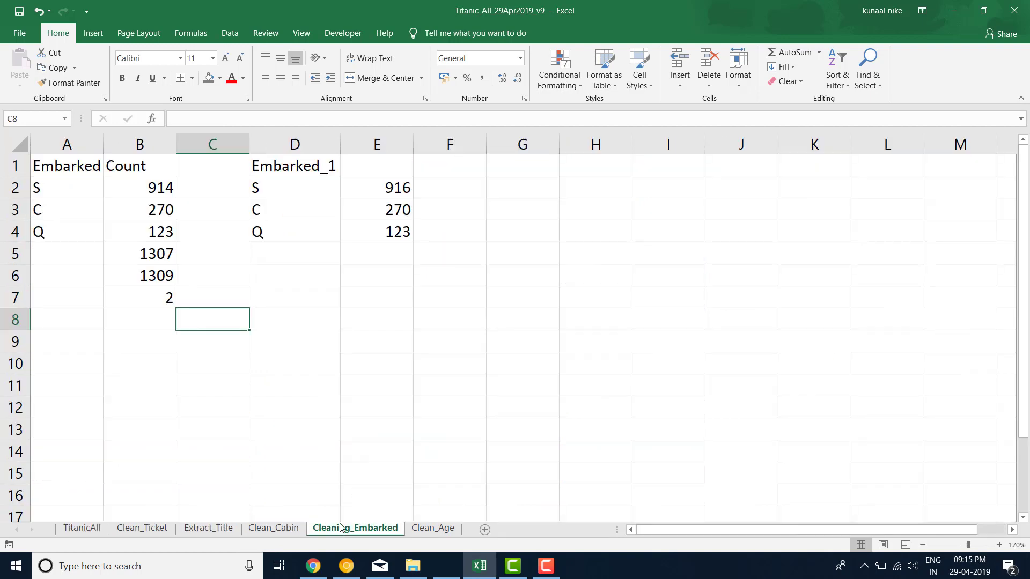
drag(300, 189, 296, 234)
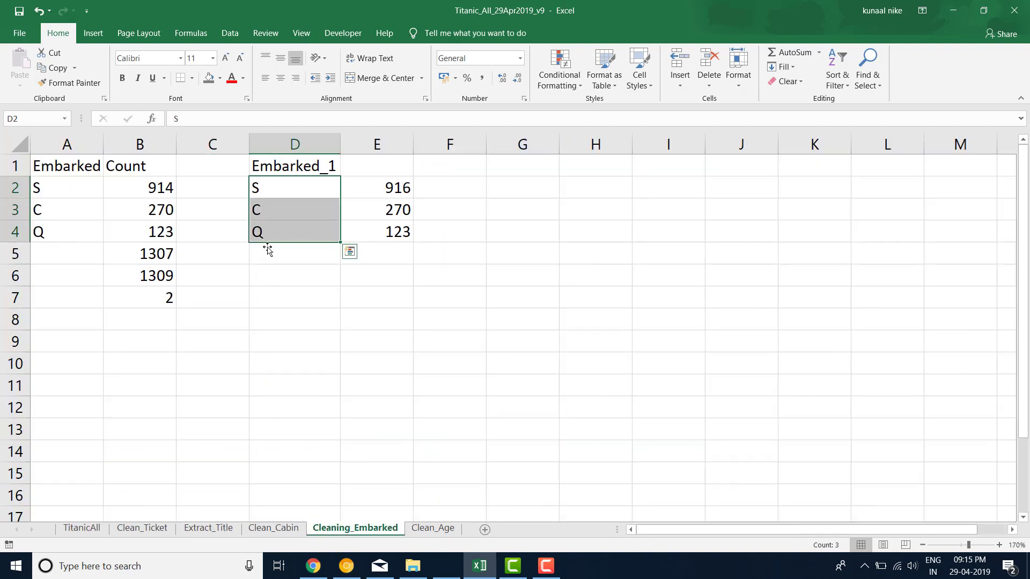
key(ctrl+c)
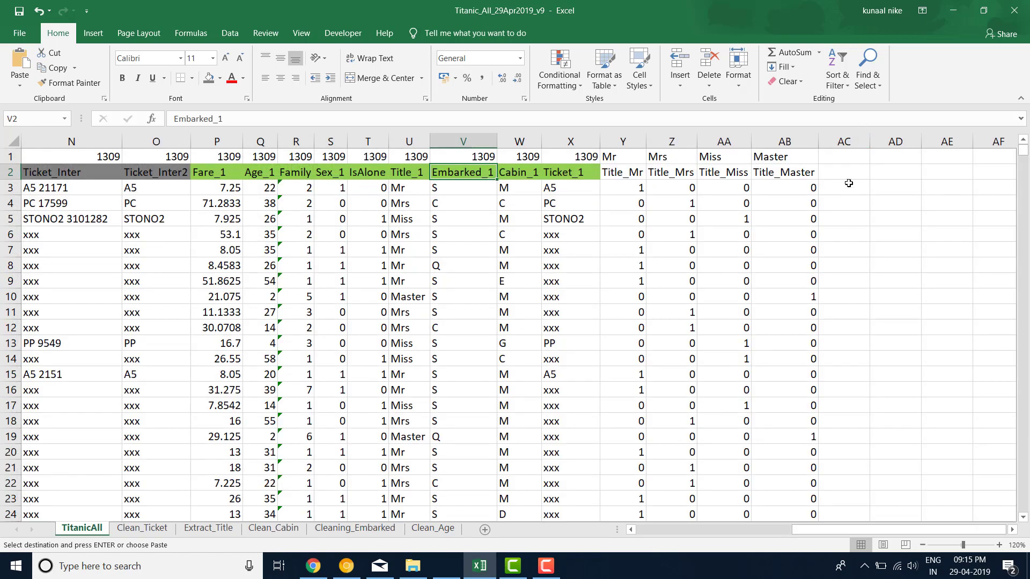
click(845, 172)
right_click(839, 172)
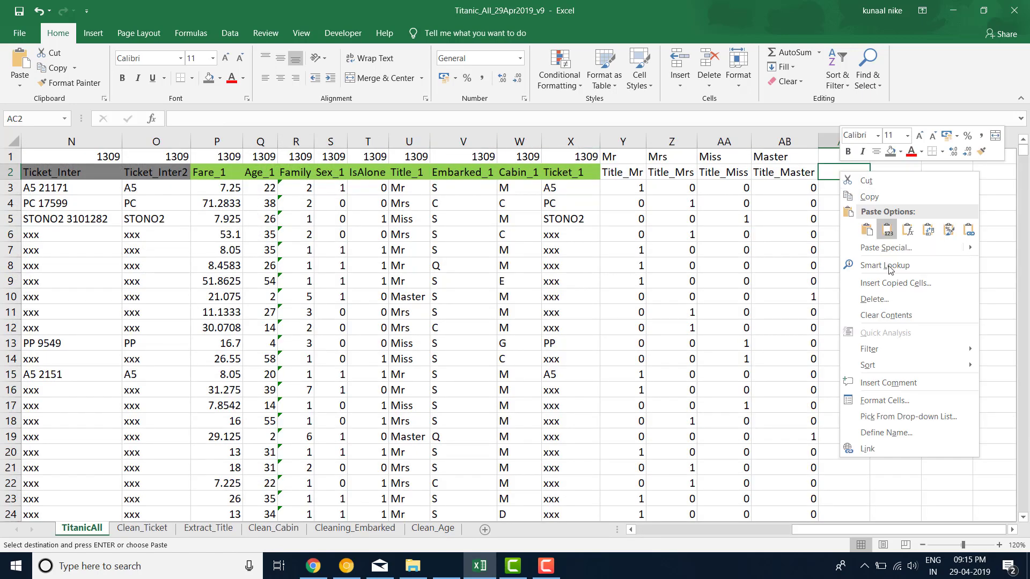
click(932, 236)
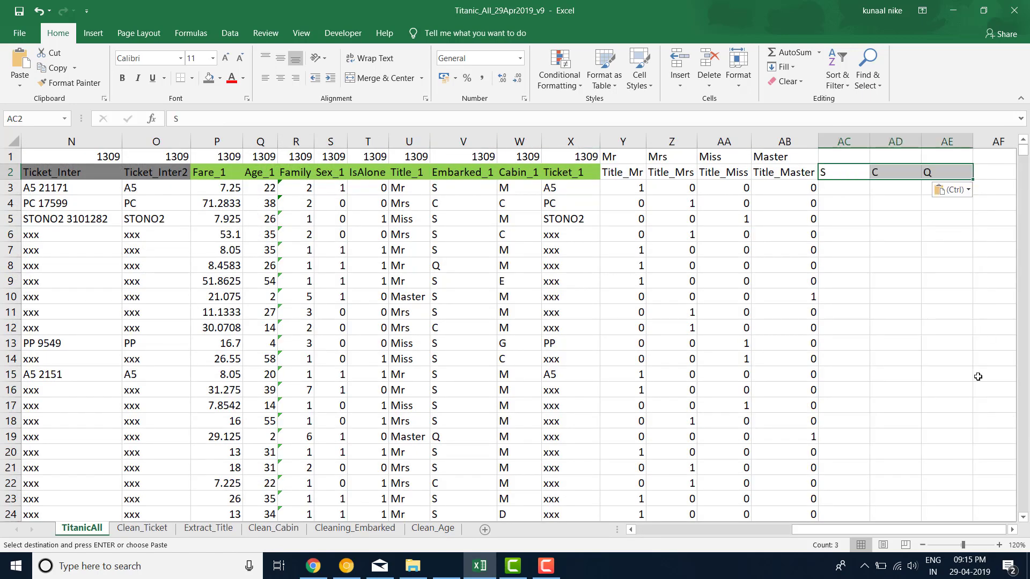
click(1012, 530)
drag(764, 165, 765, 150)
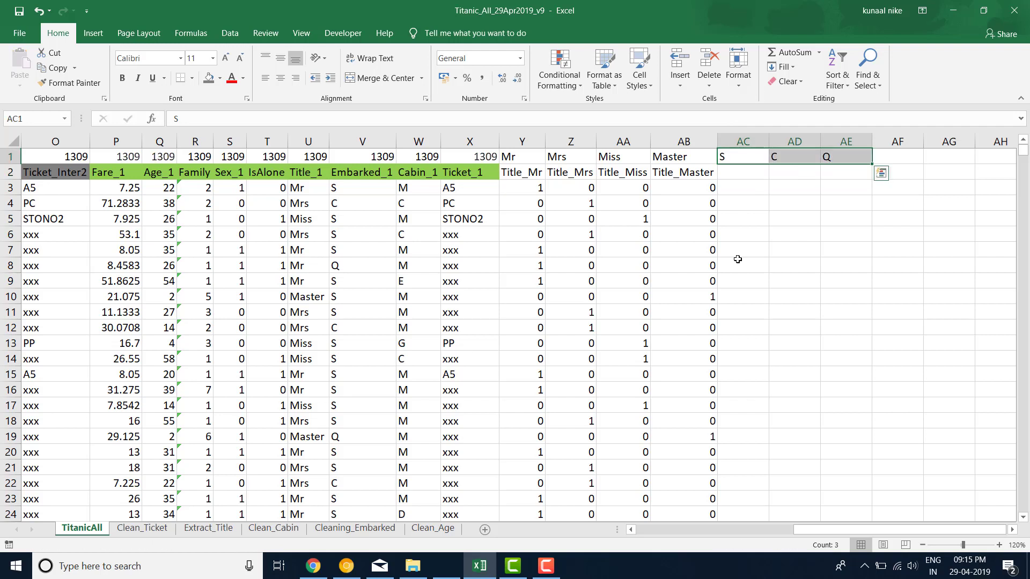
- Extend the header formula from AB2 into AC2 and change its prefix so it reads ="Embarked_"&AC1
click(697, 186)
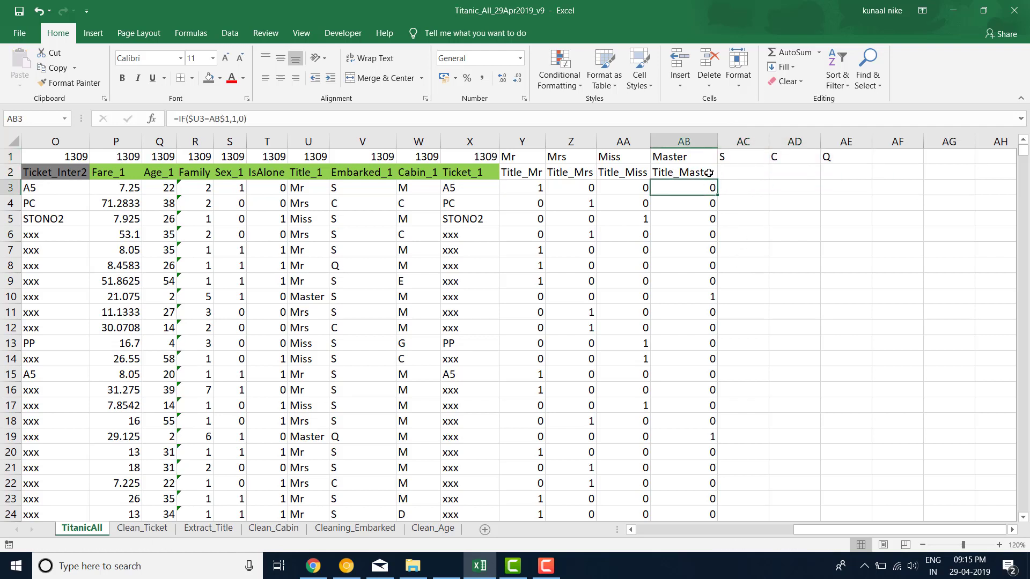
drag(707, 173, 824, 169)
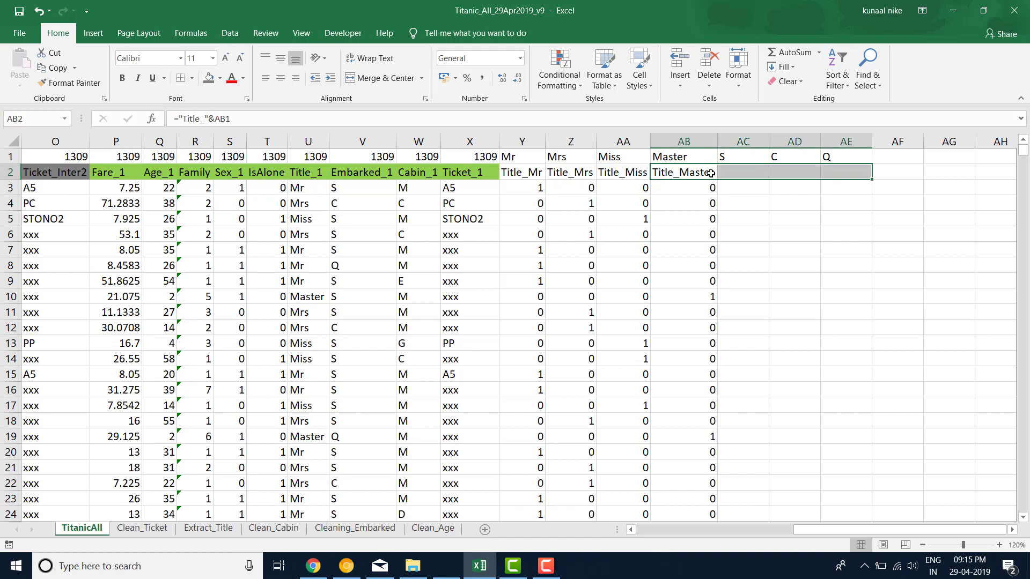
drag(711, 172, 738, 172)
key(ctrl+r)
click(738, 172)
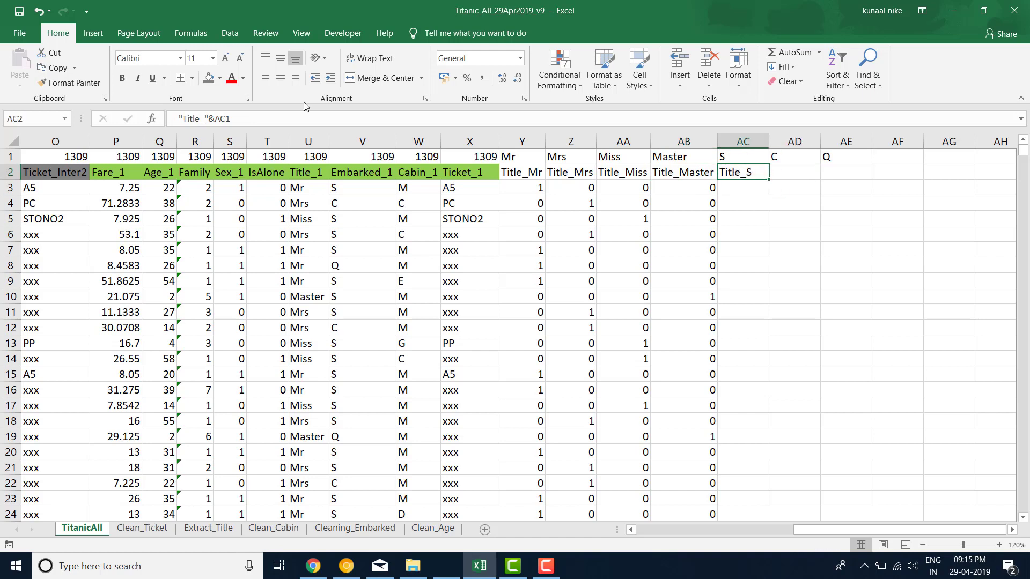
drag(200, 119, 183, 119)
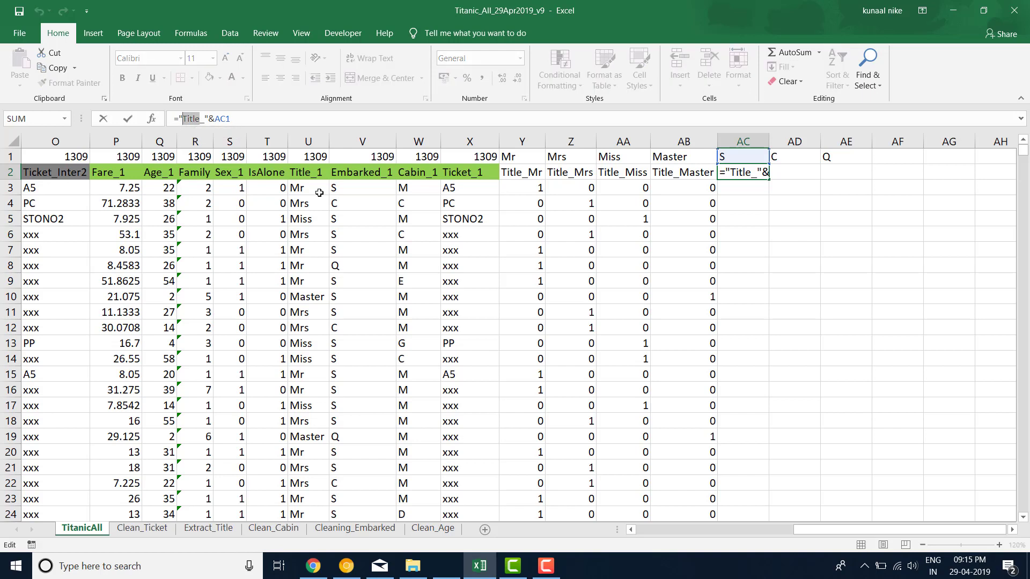
text(Embarked)
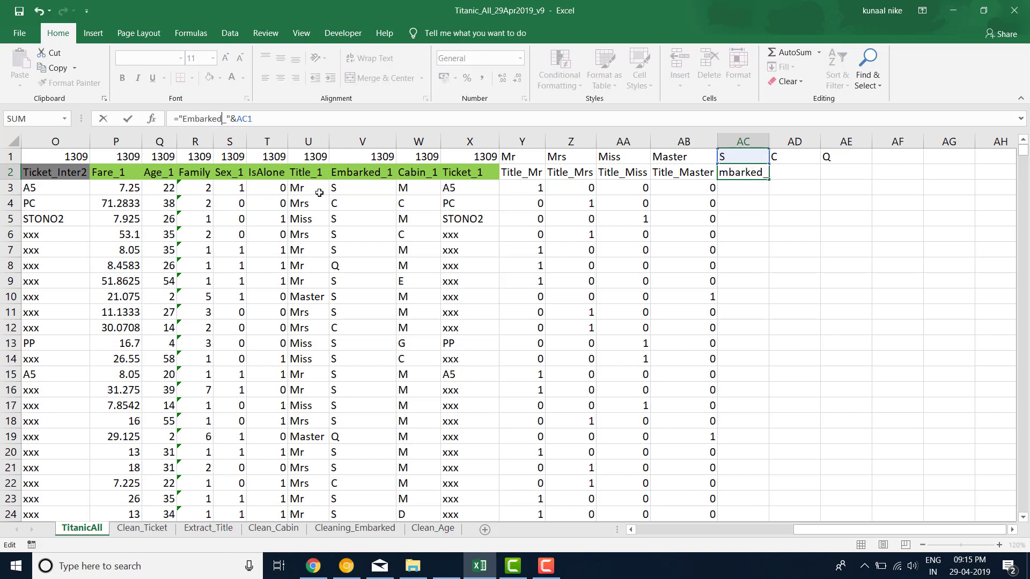
key(ctrl+Return)
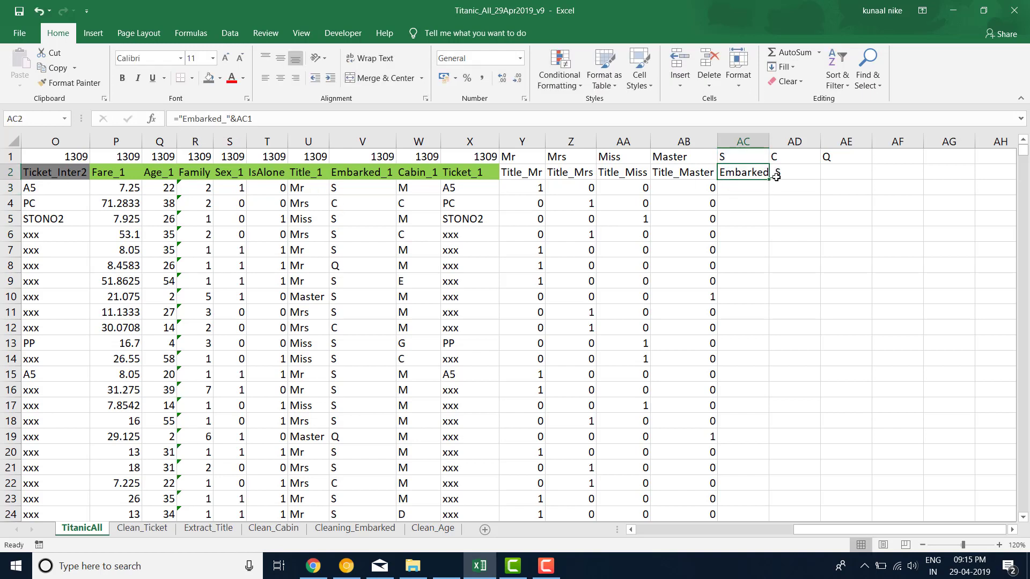
- Fill the Embarked header formula across to AE2 and autofit columns AC to AE
drag(770, 181, 856, 185)
click(830, 192)
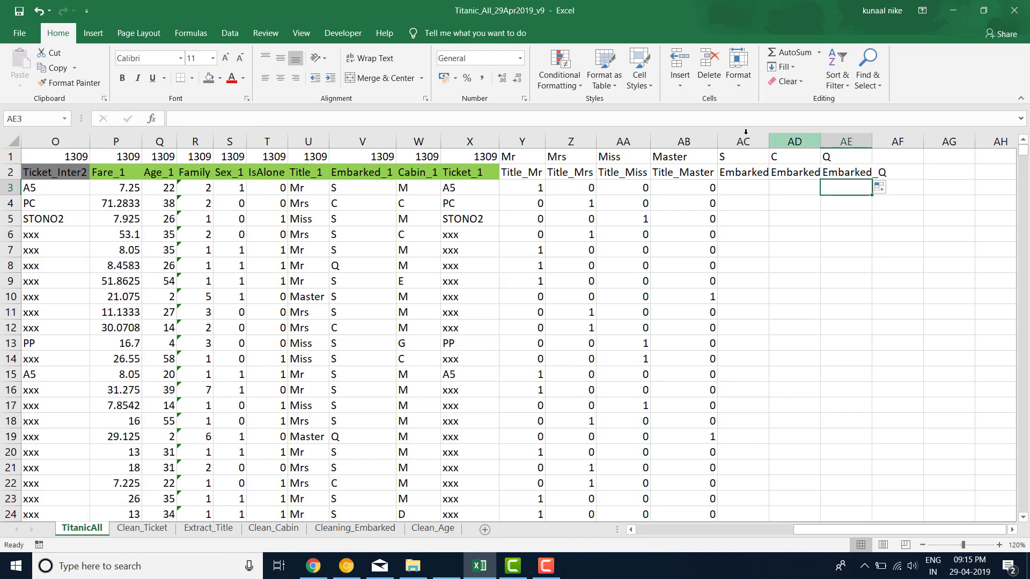
mouse_move(741, 139)
mouse_down()
mouse_move(879, 140)
mouse_move(753, 141)
mouse_up()
double_click(767, 141)
- Clear column AE to drop the redundant Embarked_Q dummy
click(878, 142)
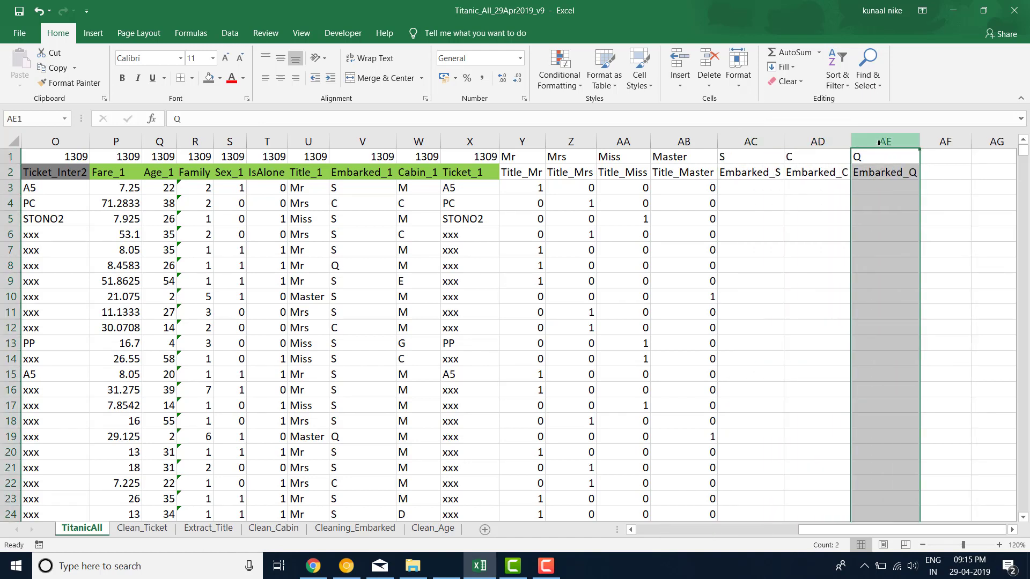
key(Delete)
click(800, 234)
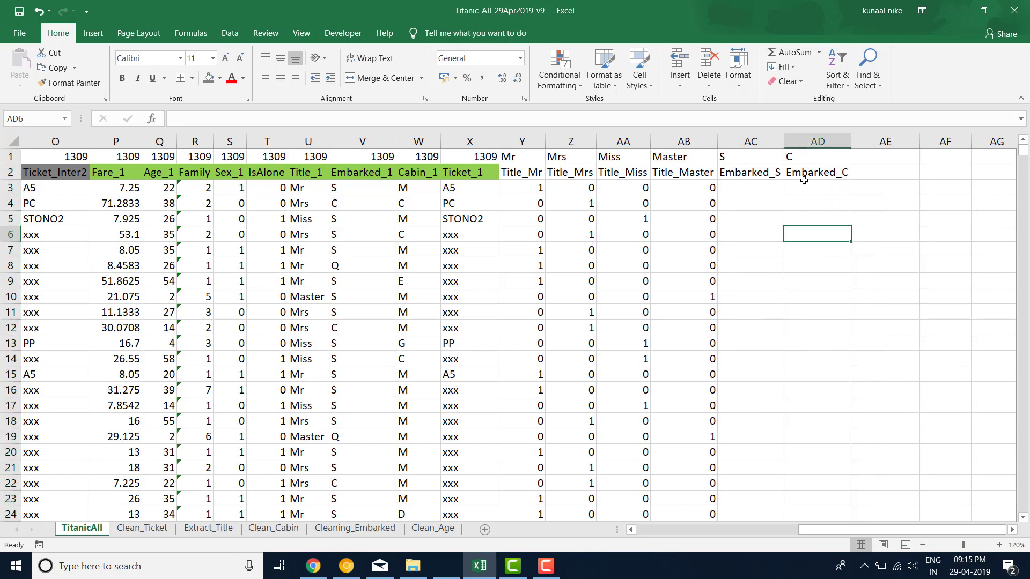
- Extend the AB3 dummy formula into AC3 and point it at Embarked_1 so it reads =IF($V3=AC$1,1,0)
click(711, 189)
drag(717, 195, 736, 191)
double_click(767, 186)
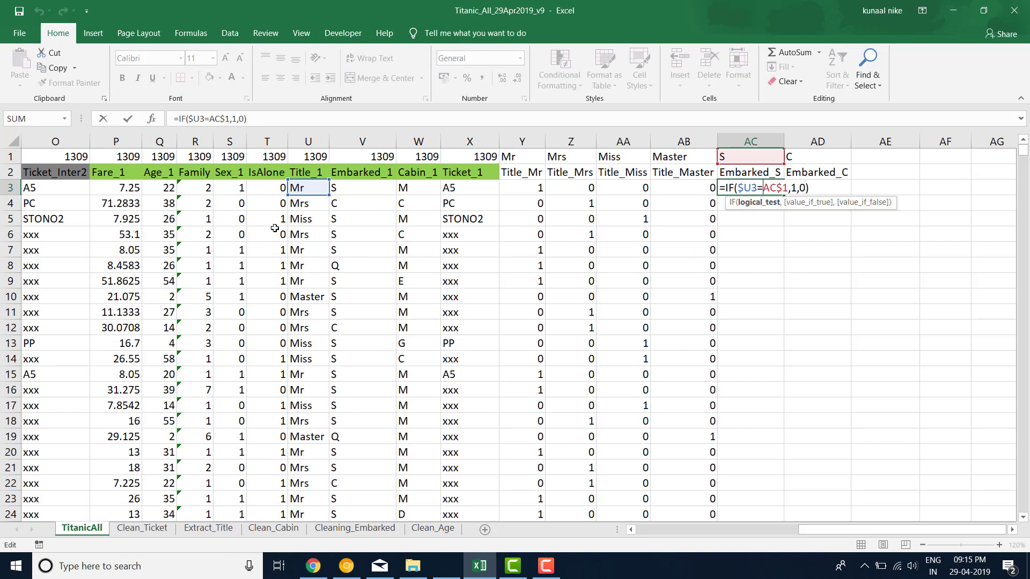
drag(301, 197, 362, 196)
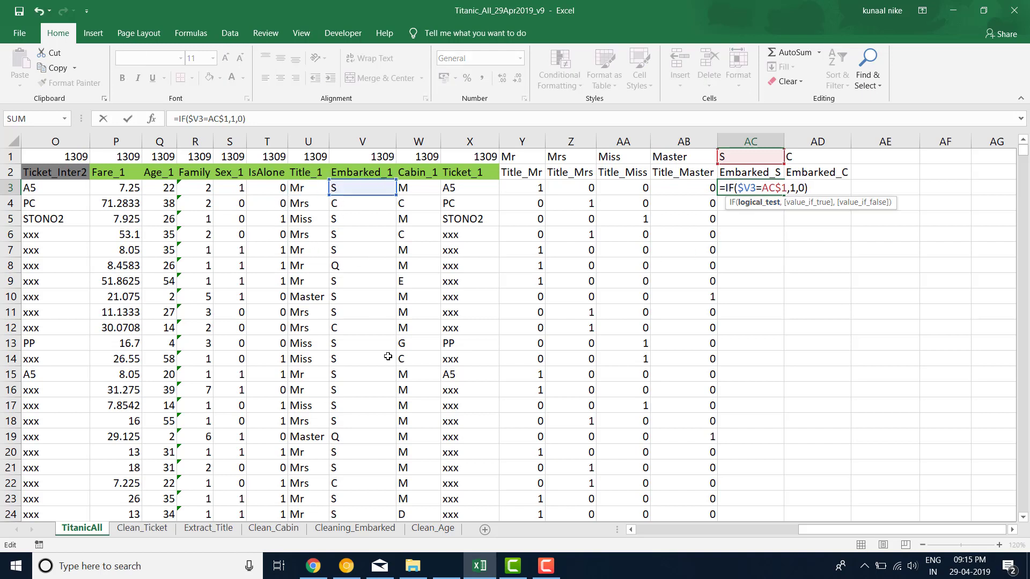
key(Return)
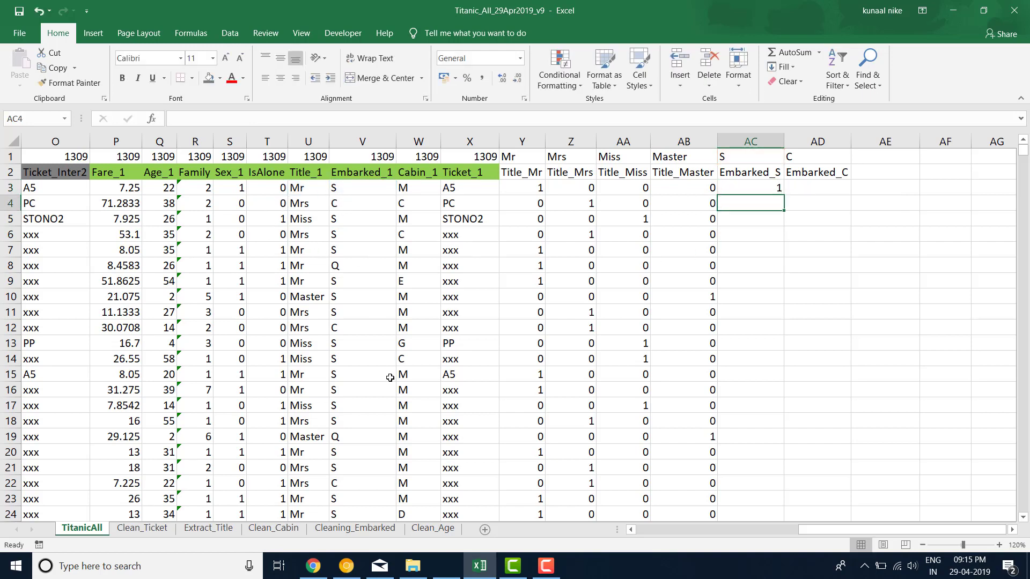
- Fill the Embarked_S dummy formula down to row 1311 and across into the Embarked_C column
click(778, 192)
double_click(783, 198)
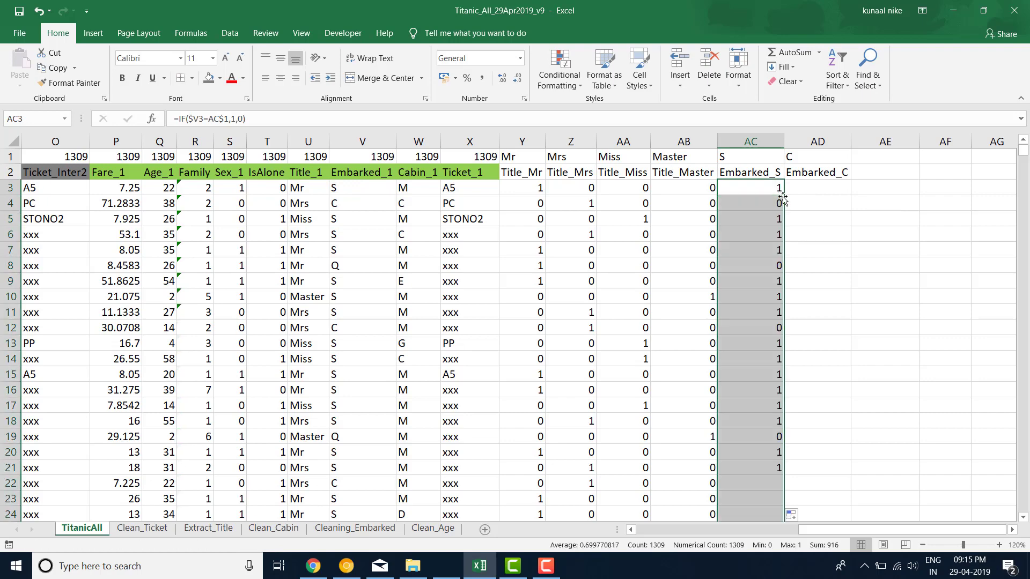
key(shift+Right)
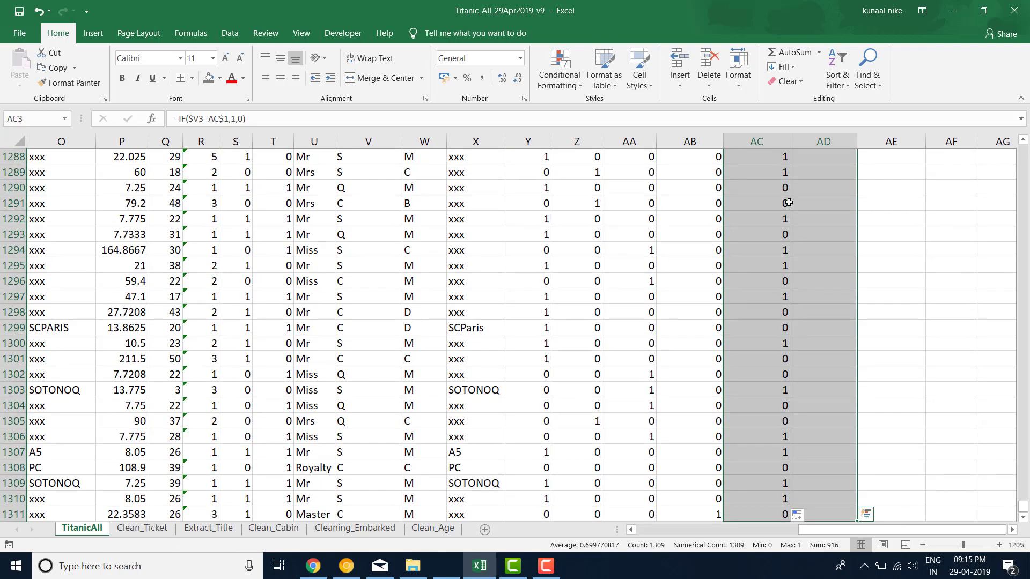
key(ctrl+r)
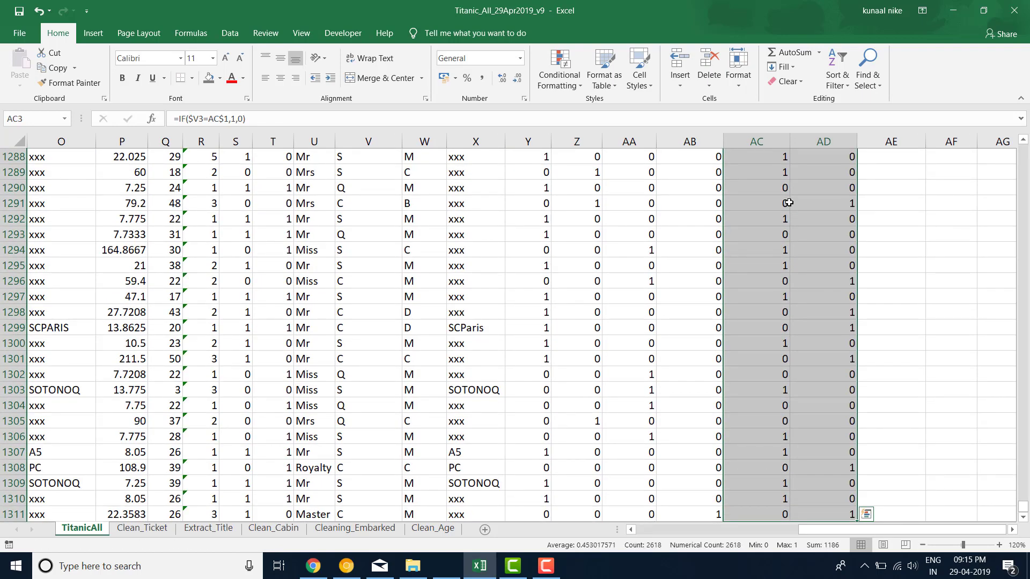
- Copy the Cabin_1 category list in G3:G11 of the Clean_Cabin sheet
key(ctrl+Up)
key(Down)
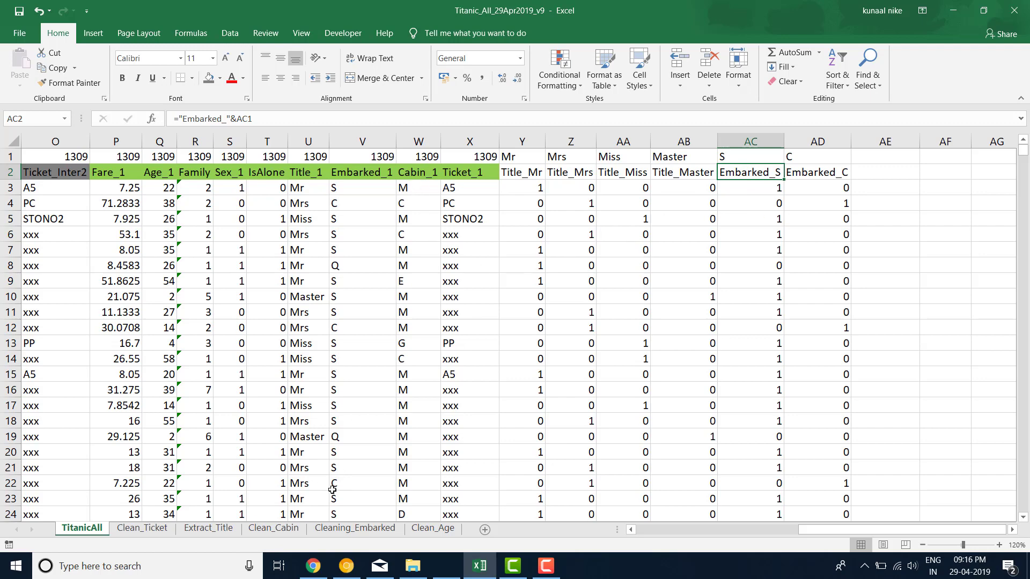
click(270, 530)
drag(422, 206, 437, 337)
key(ctrl+c)
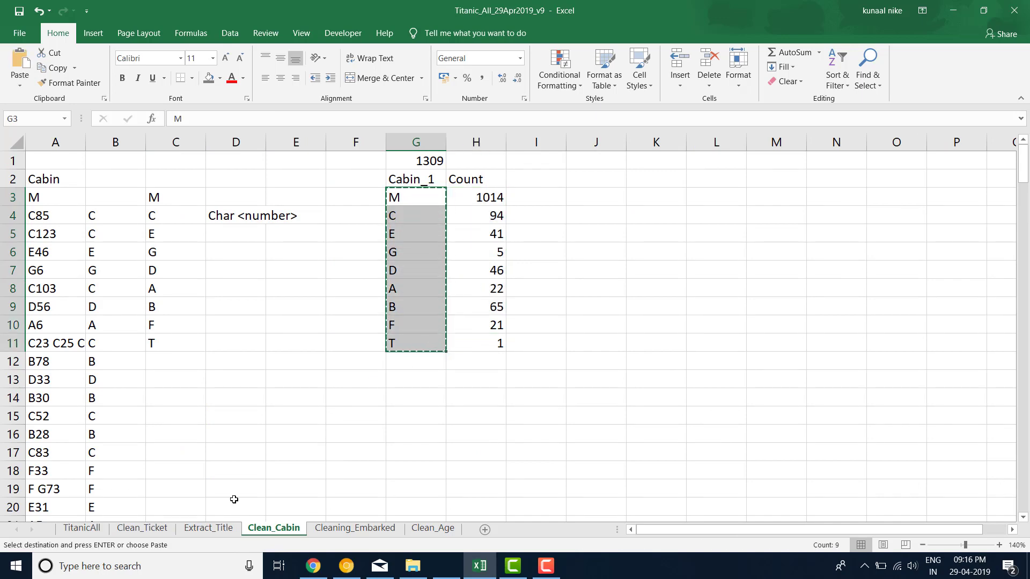
- Paste the copied cabin categories transposed into row 2 of the TitanicAll sheet, starting at AE2
key(ctrl+Page_Up)
key(ctrl+Page_Up)
key(ctrl+Page_Up)
click(883, 172)
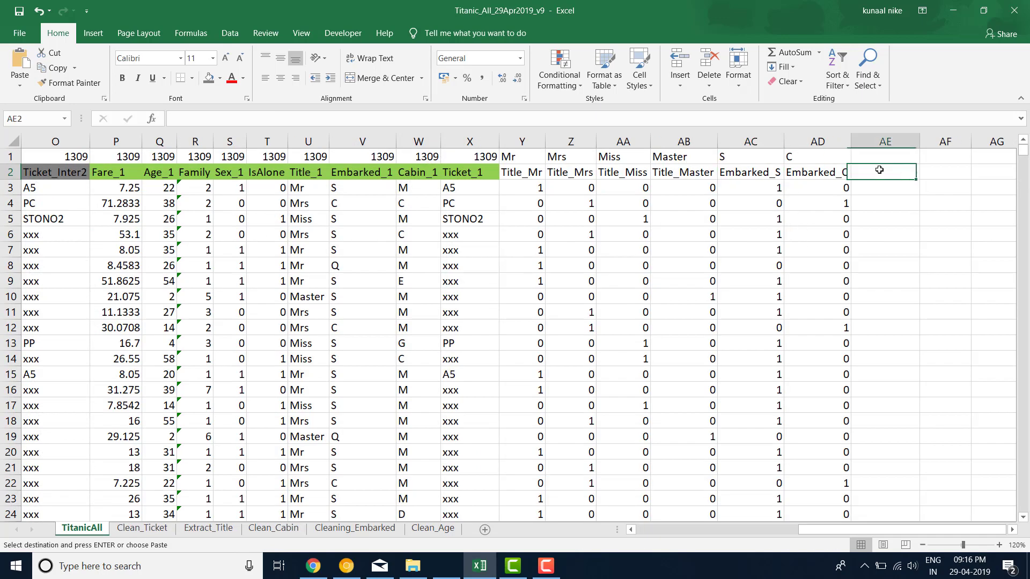
right_click(881, 172)
click(968, 228)
- Clear column AM to drop the cabin category T, and move the remaining cabin labels up into AE1:AL1
click(1012, 530)
click(1012, 530)
click(1012, 530)
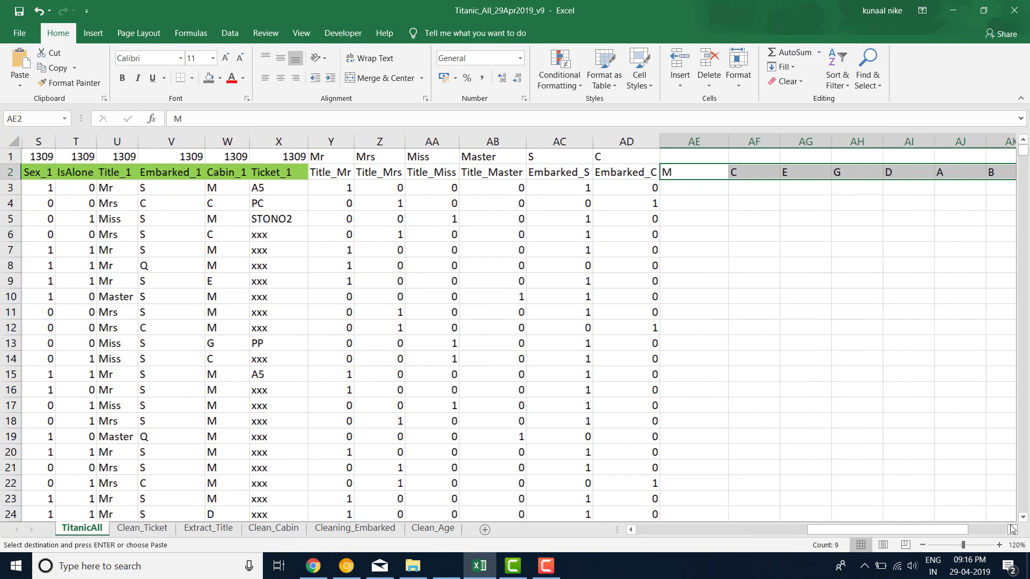
click(1012, 530)
click(1012, 531)
click(1012, 530)
click(1012, 530)
click(931, 141)
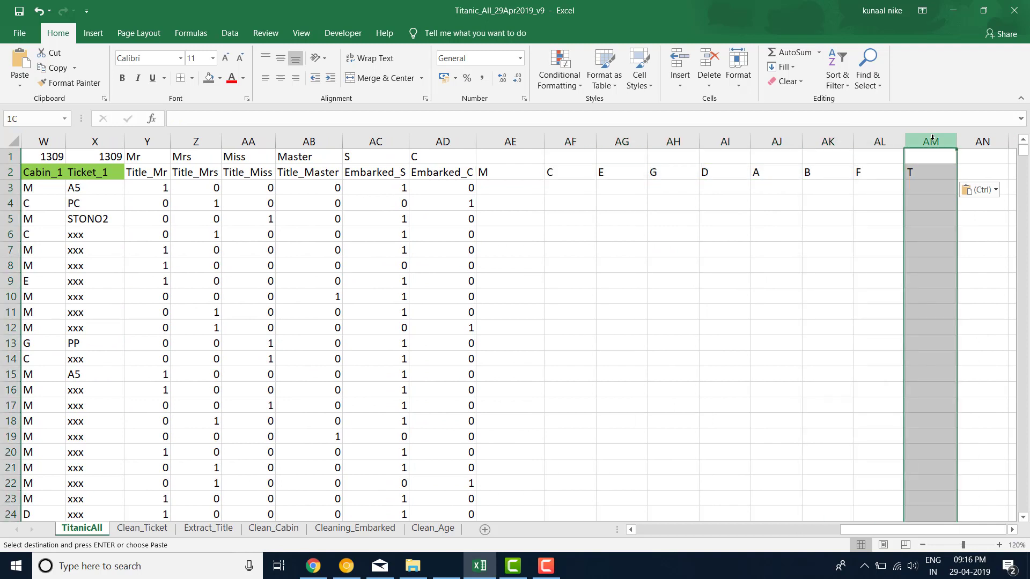
key(Delete)
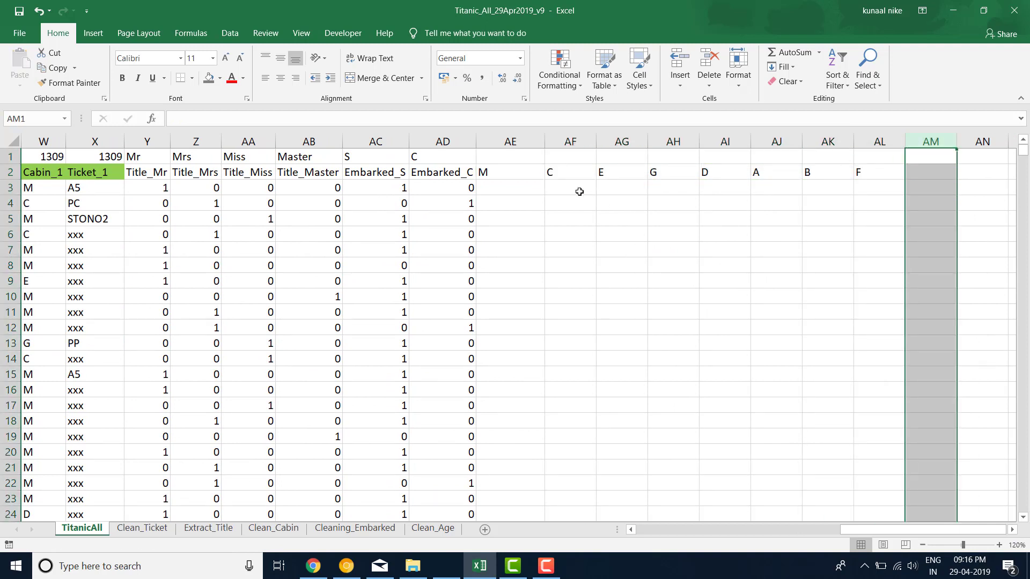
click(513, 190)
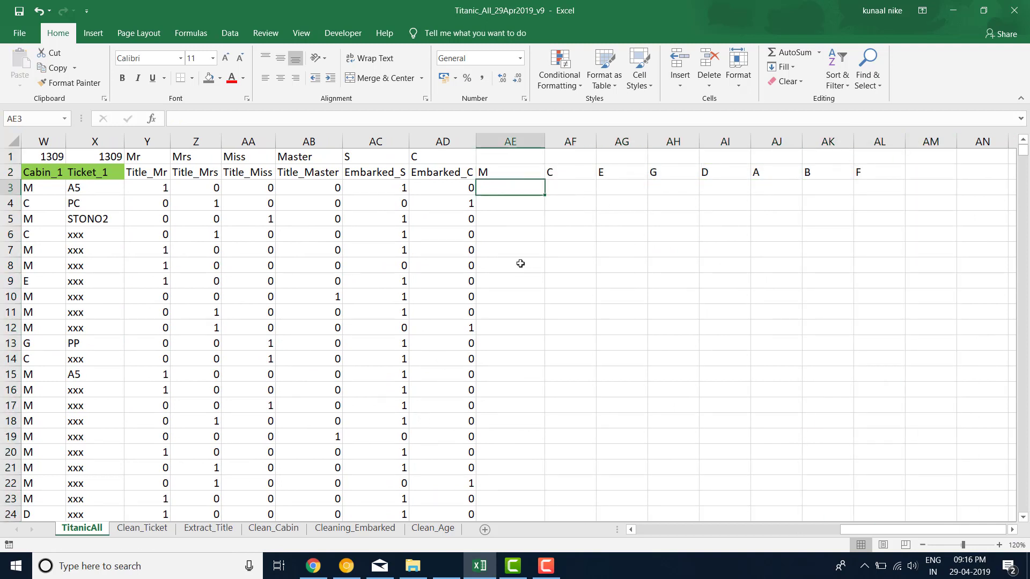
drag(524, 174, 856, 159)
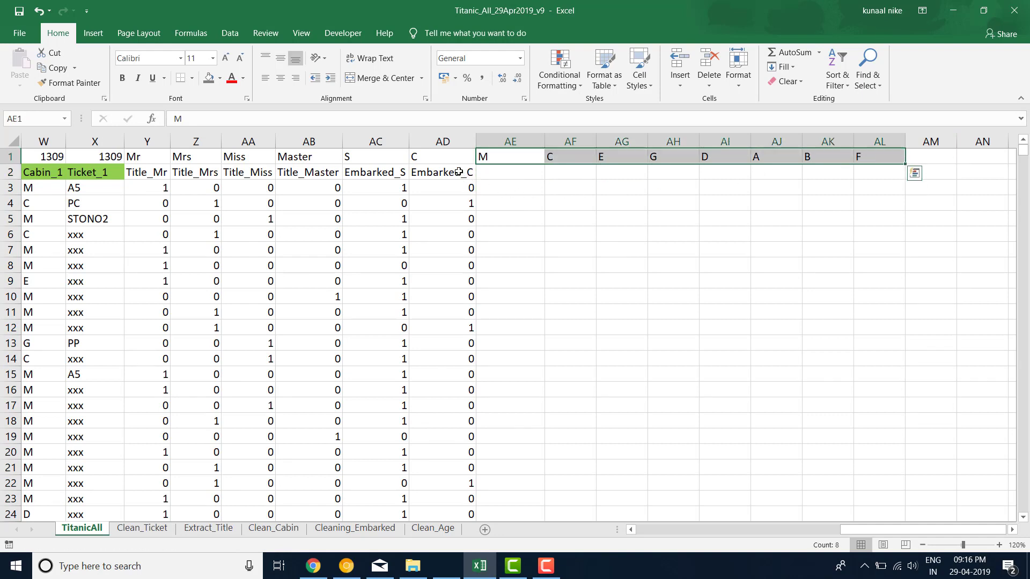
- Extend the AD2 header formula into AE2 and change its prefix so it reads ="Cabin_"&AE1
drag(458, 172, 519, 168)
key(ctrl+r)
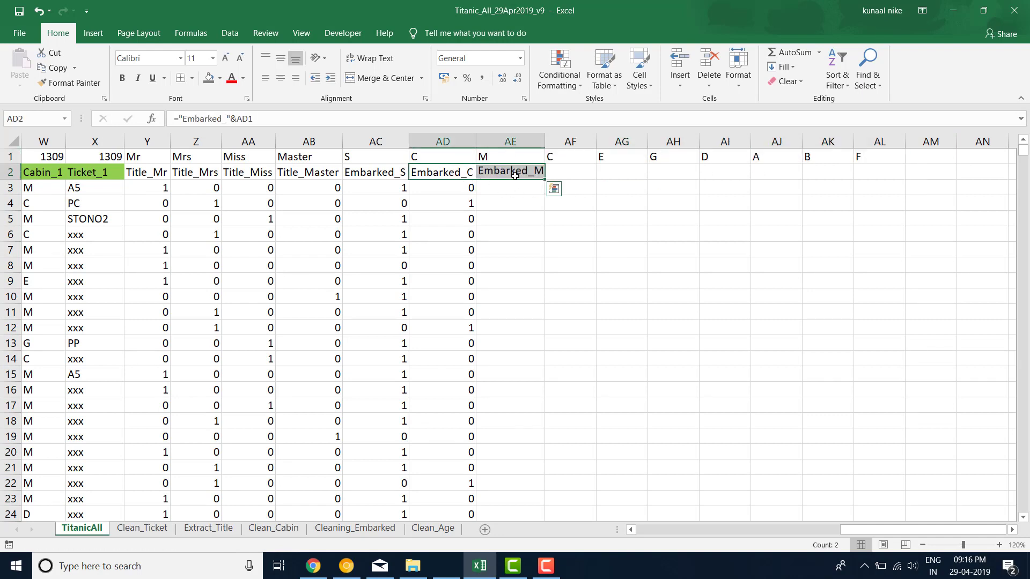
click(486, 172)
click(220, 117)
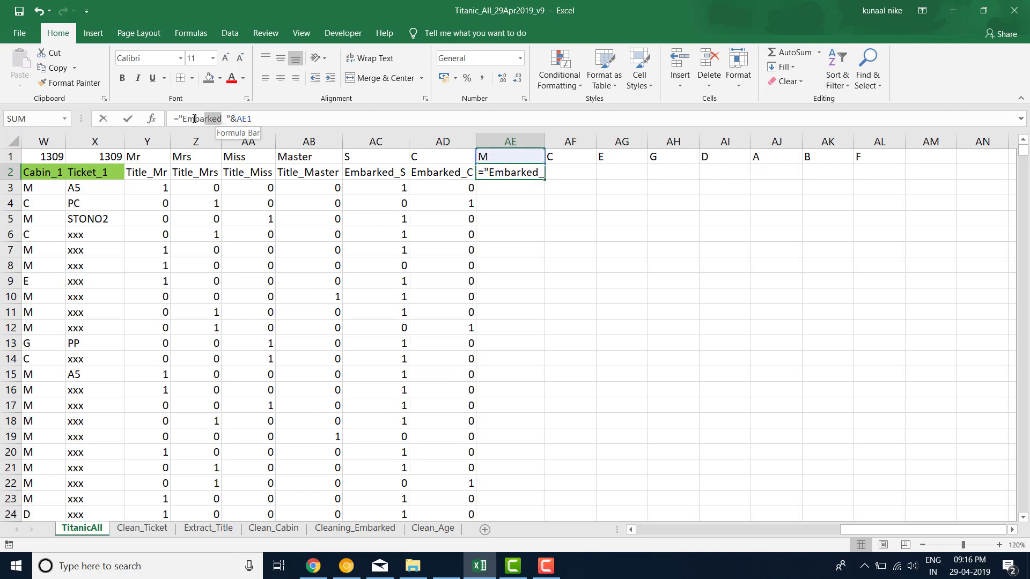
drag(220, 117, 182, 118)
text(Cabin)
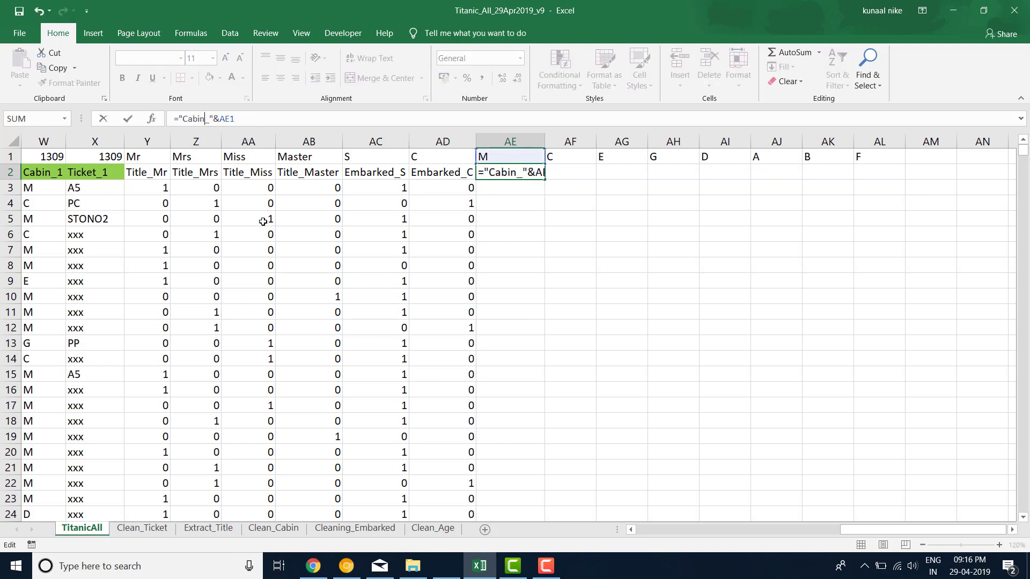
key(Return)
- Fill the Cabin header formula from AE2 across to AL2 and autofit columns AE to AL
click(505, 174)
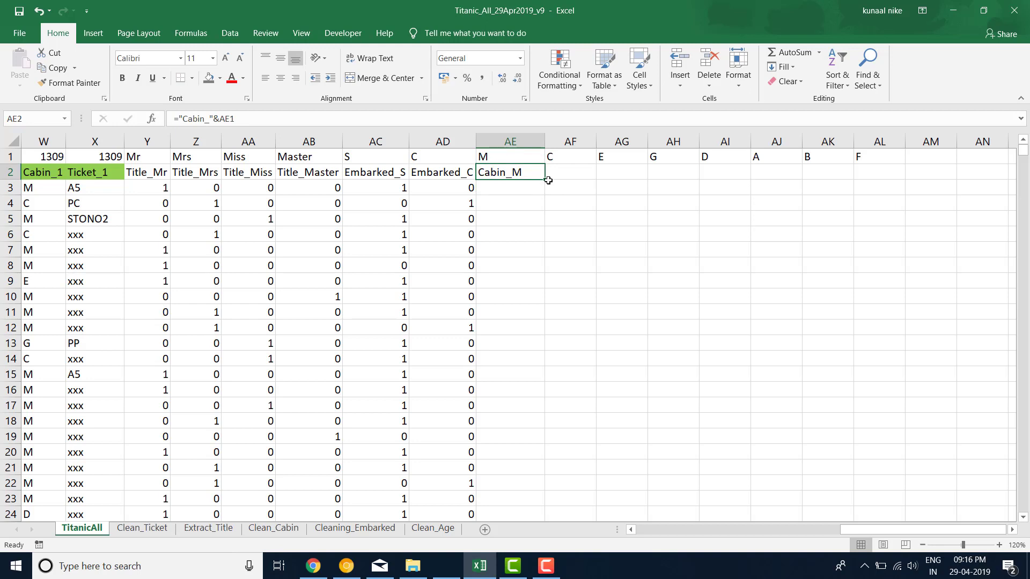
drag(547, 181, 884, 175)
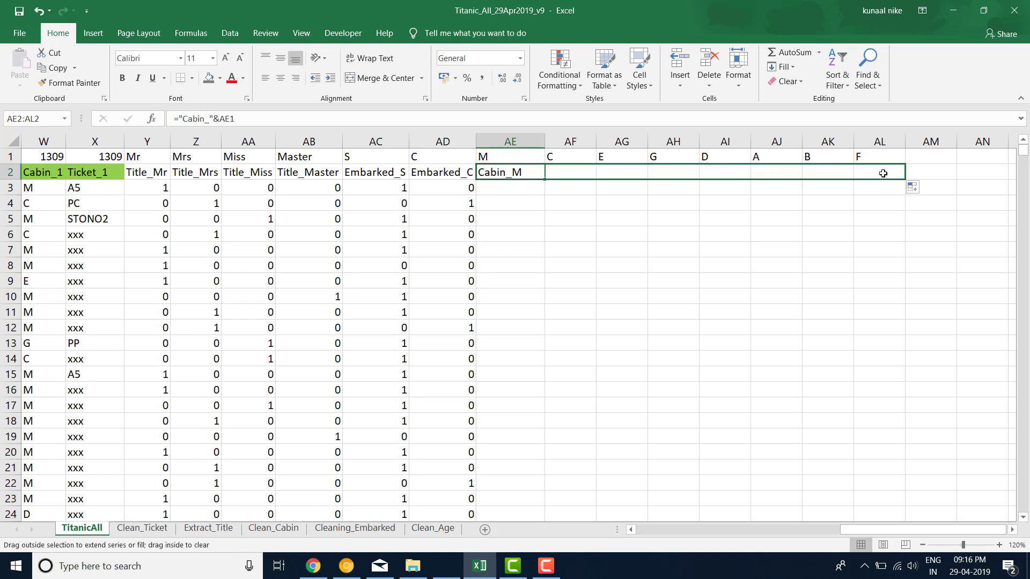
drag(881, 135, 509, 141)
double_click(545, 141)
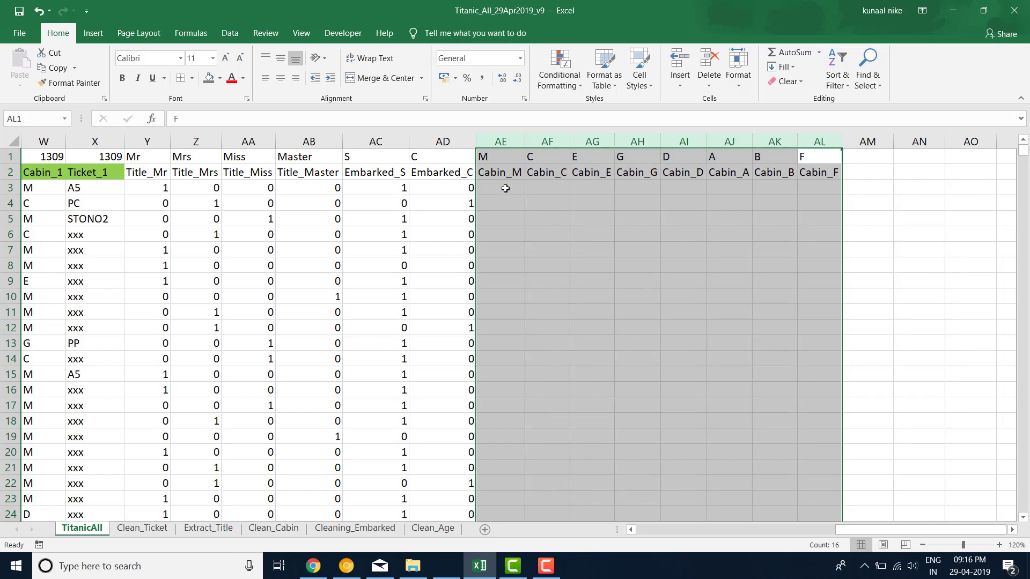
- Extend the AD3 dummy formula into AE3 and point it at Cabin_1 so it reads =IF($W3=AE$1,1,0)
click(504, 186)
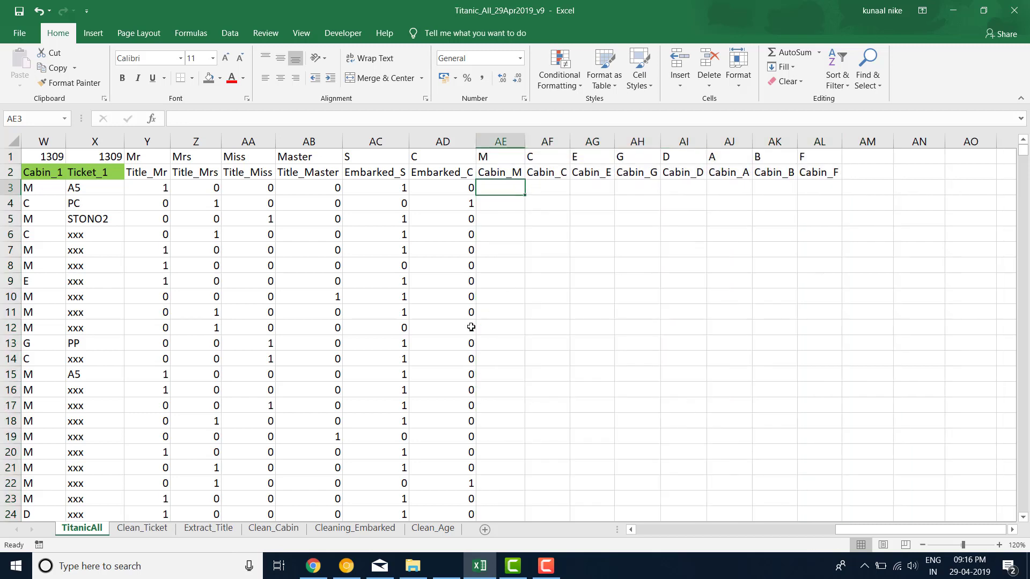
click(470, 189)
drag(474, 195, 499, 191)
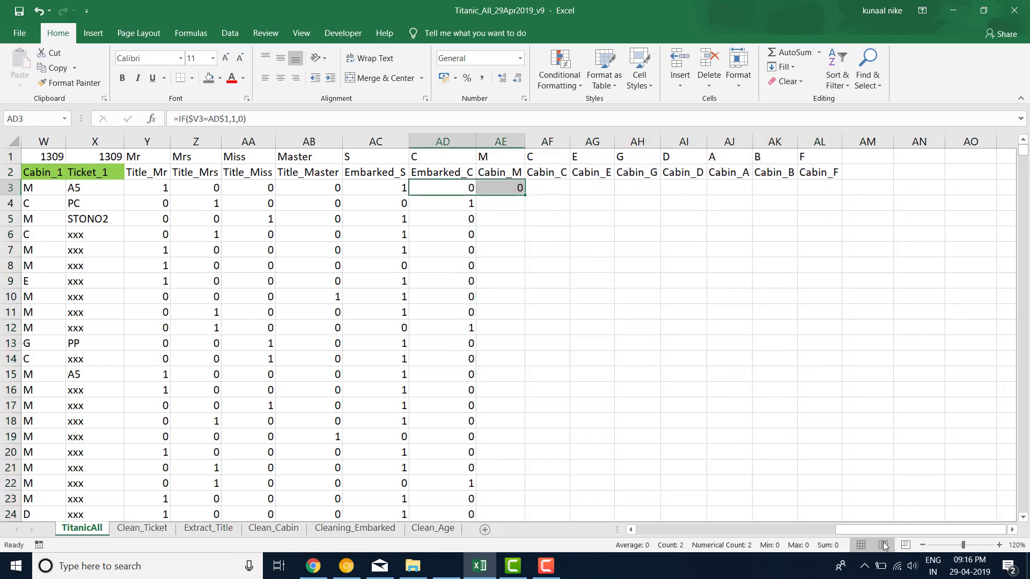
drag(849, 530, 822, 533)
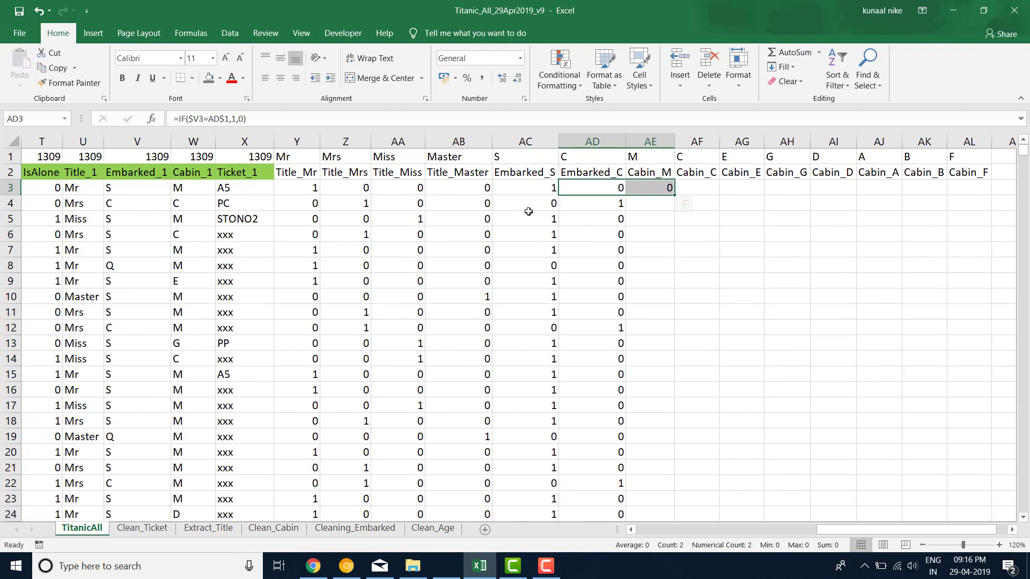
double_click(637, 187)
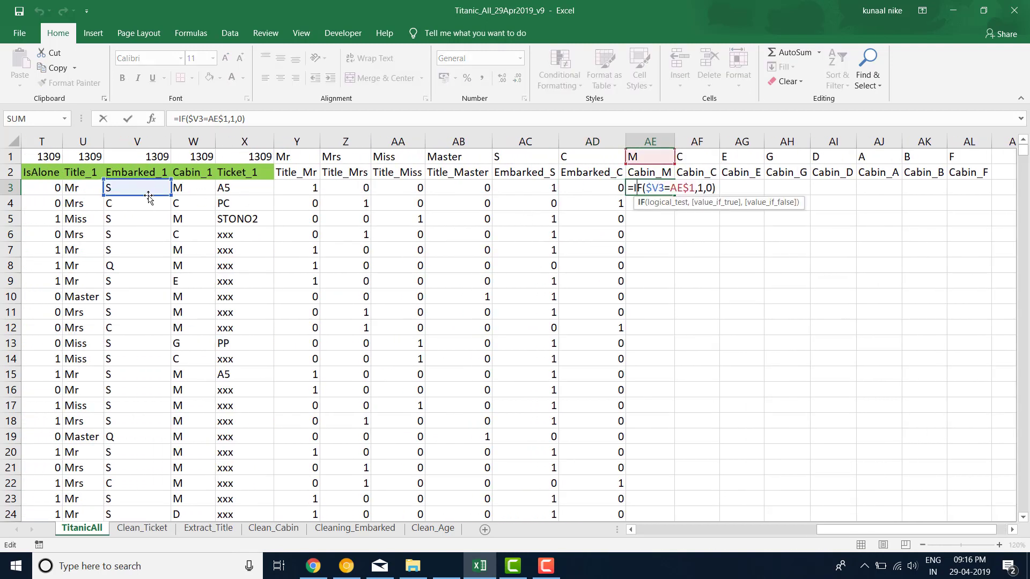
drag(148, 187, 180, 191)
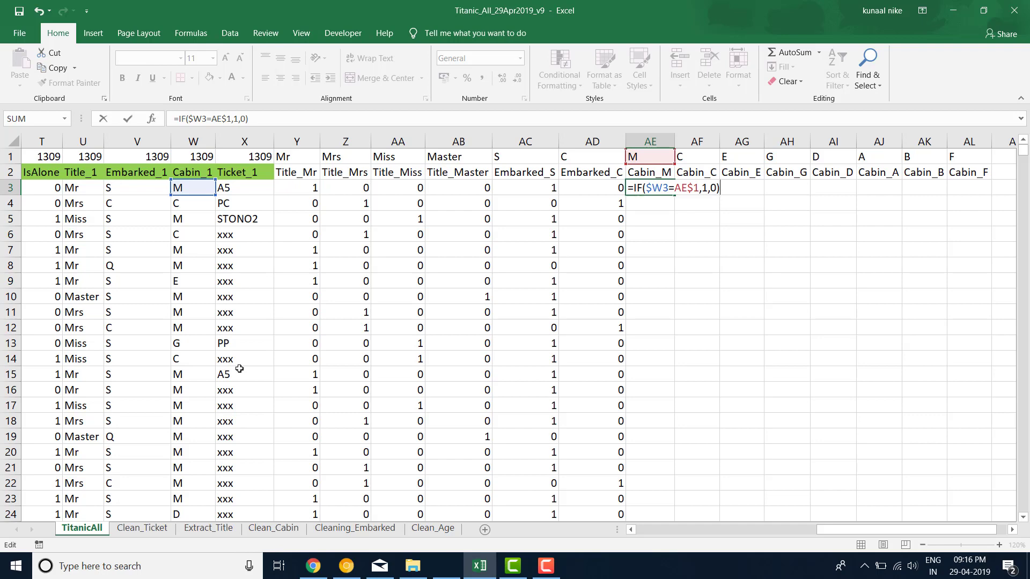
key(Return)
- Fill the Cabin_M dummy formula from AE3 down to row 1311
key(Up)
key(Left)
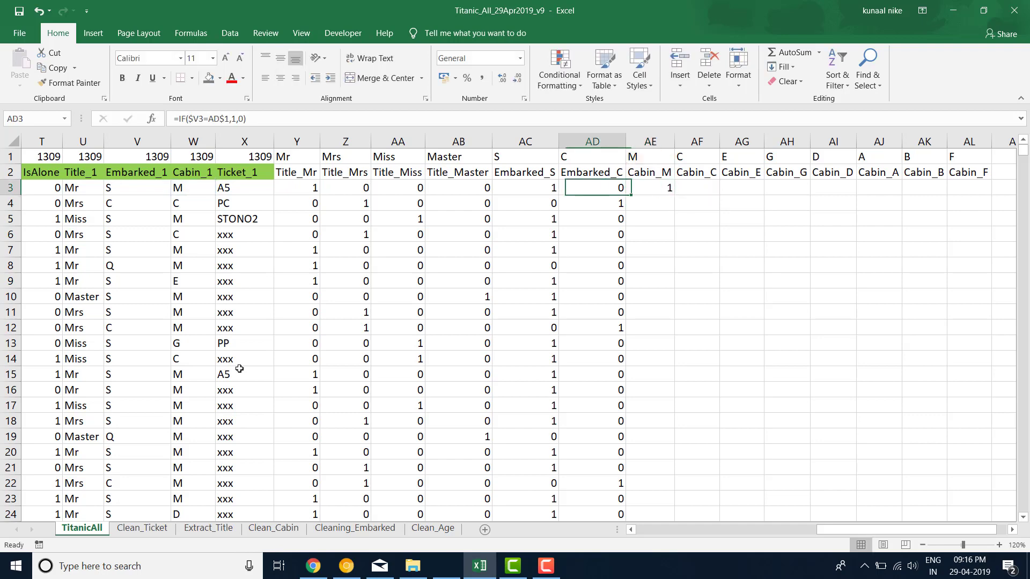
key(ctrl+Down)
key(Right)
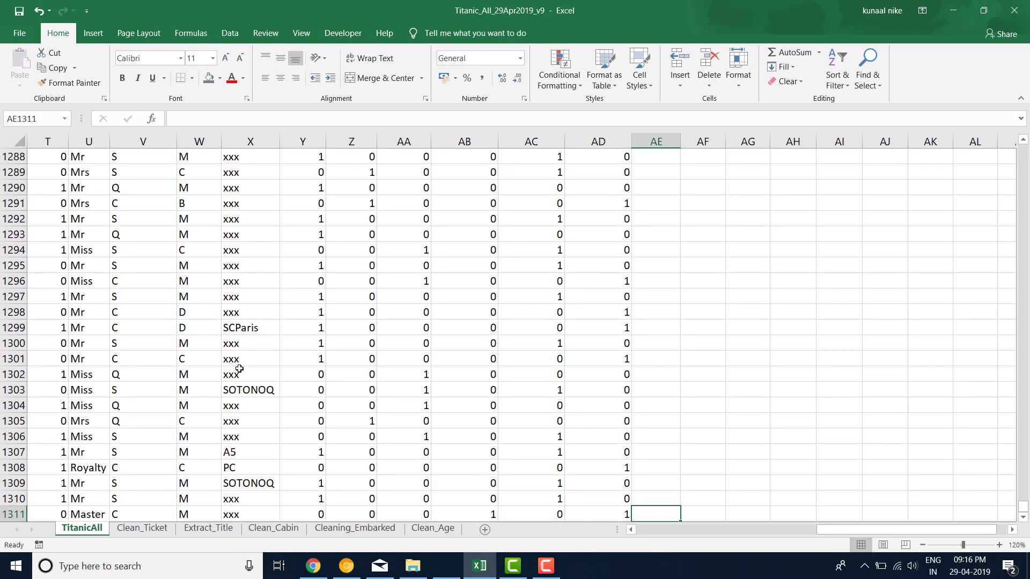
key(ctrl+shift+Up)
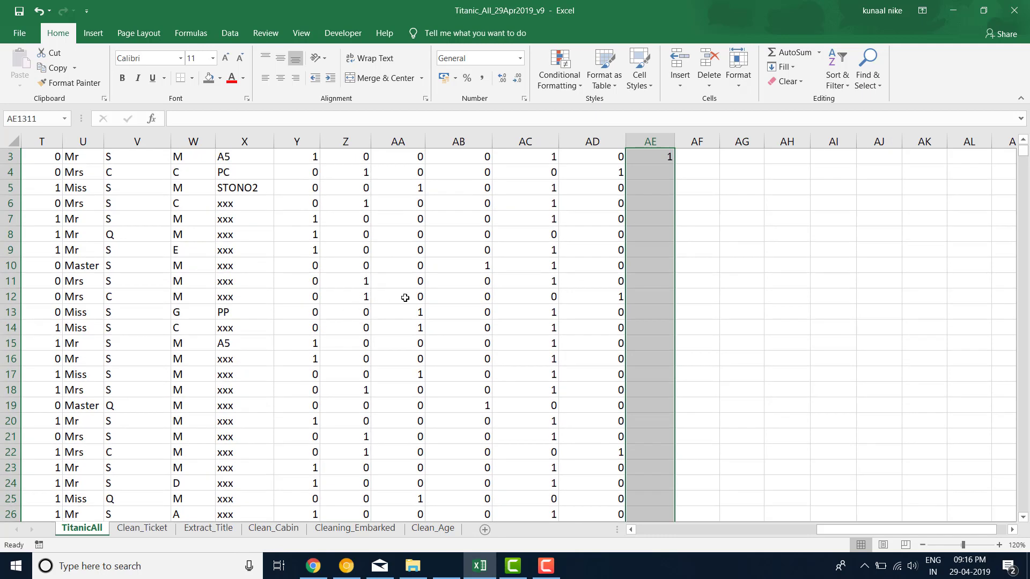
scroll(405, 298, up, 1)
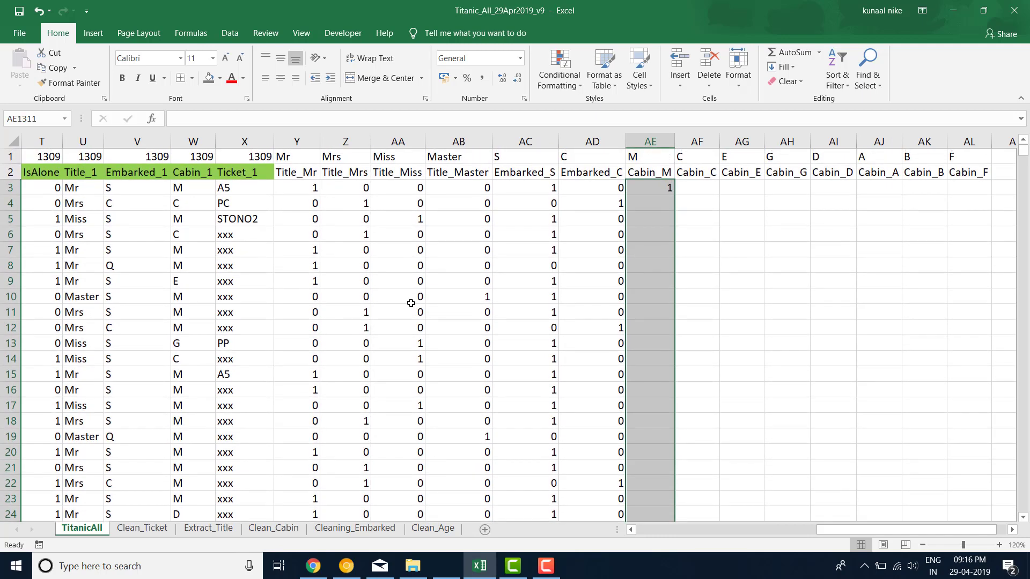
key(ctrl+d)
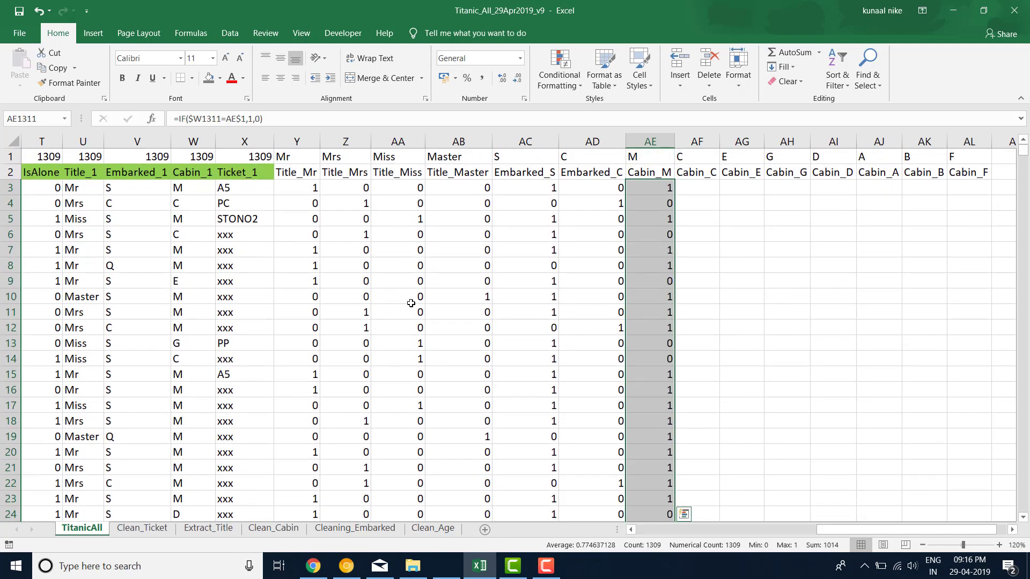
- Fill the Cabin_M dummy formulas across through the Cabin_F column for all data rows
key(shift+Right)
key(shift+Right)
key(shift+Right)
key(shift+Right)
key(shift+Right)
key(shift+Right)
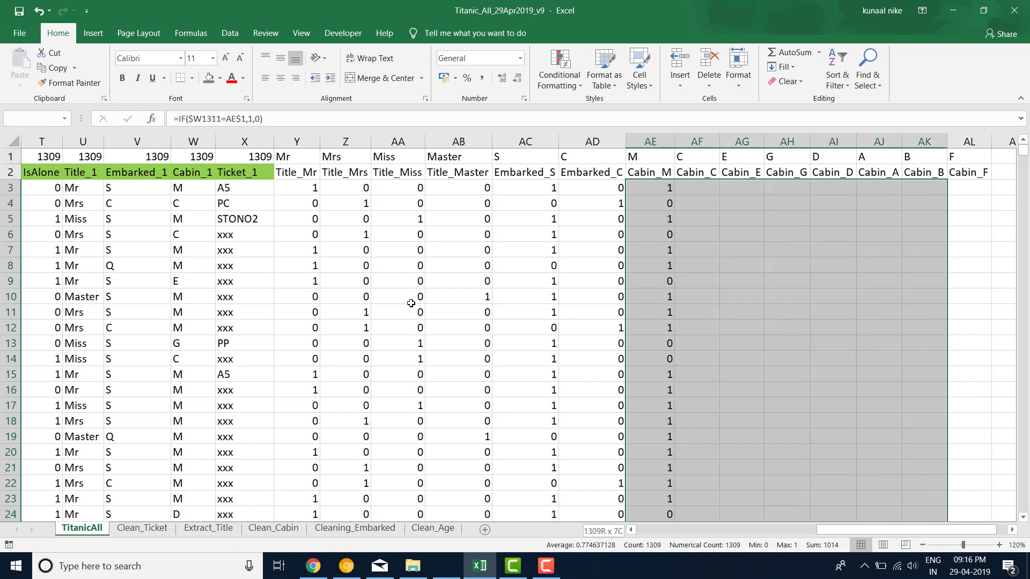
key(shift+Right)
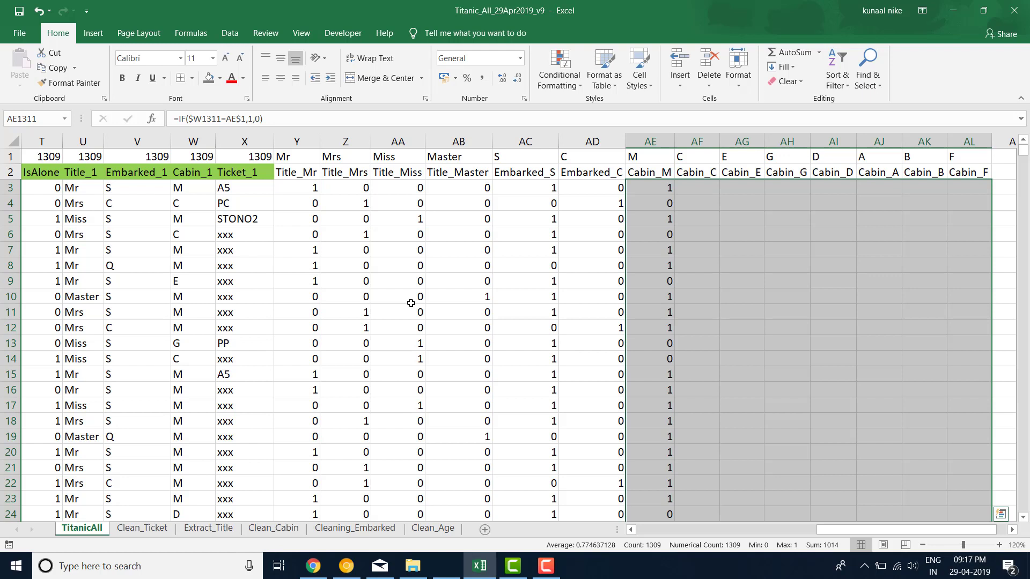
key(ctrl+r)
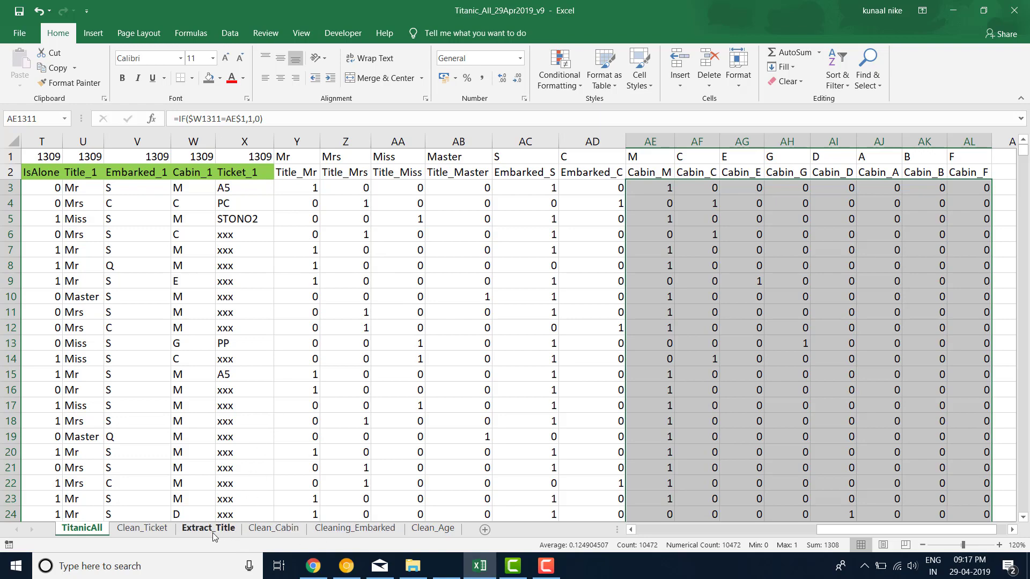
- Copy the Ticket_1 category list in I3:I27 of the Clean_Ticket sheet
click(166, 532)
scroll(601, 274, down, 4)
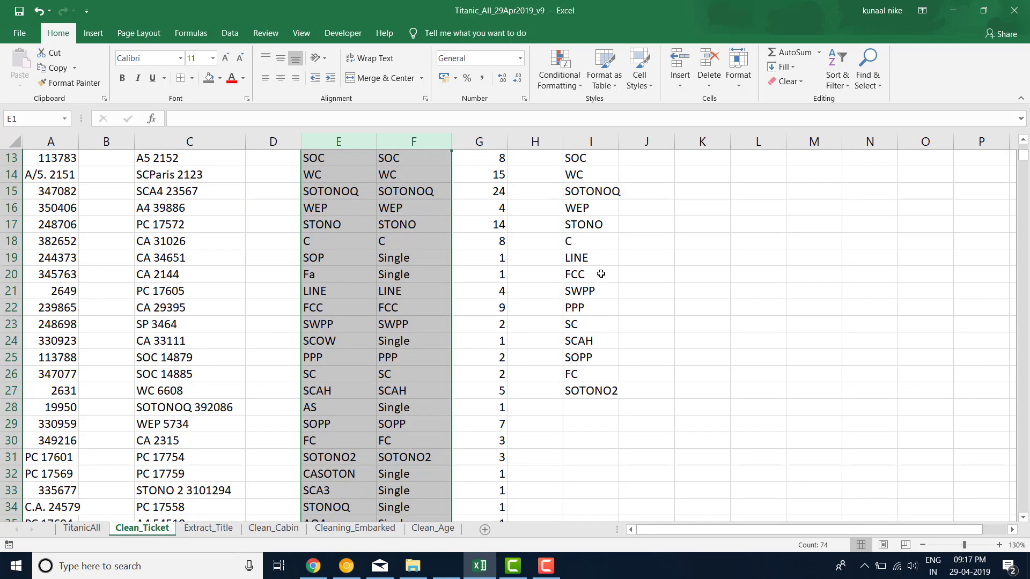
drag(597, 395, 607, 192)
key(ctrl+c)
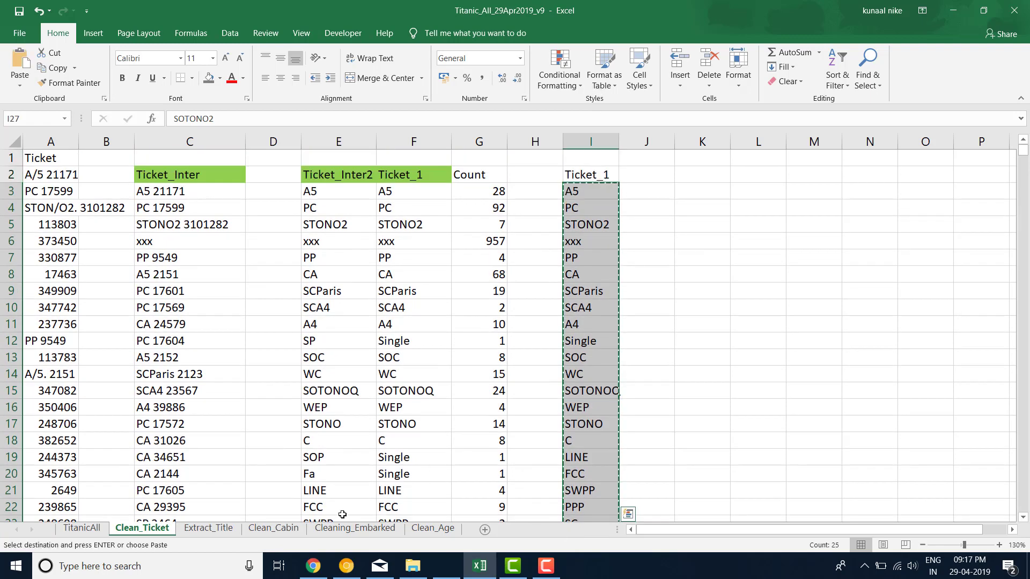
scroll(469, 403, down, 4)
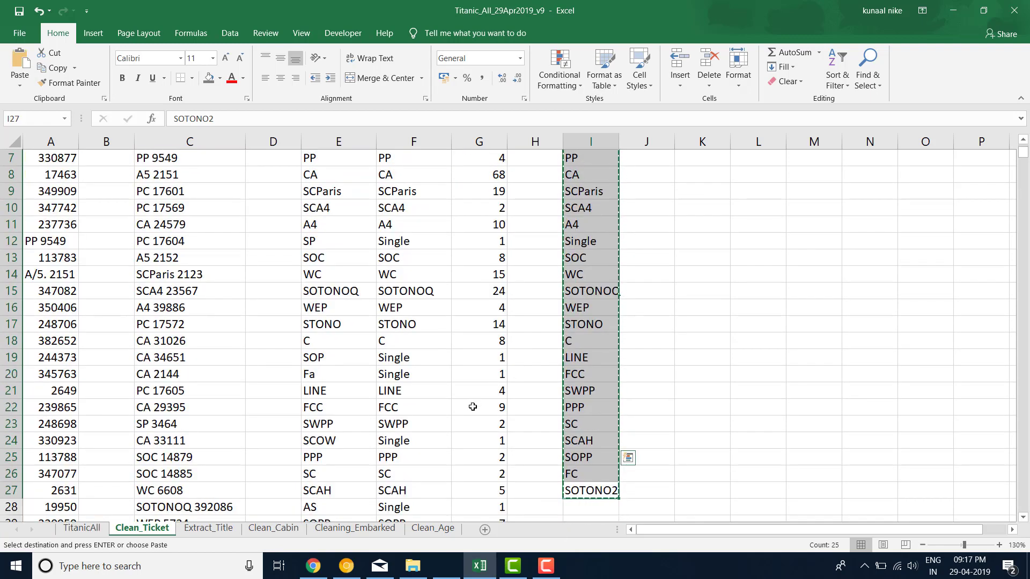
scroll(545, 407, down, 2)
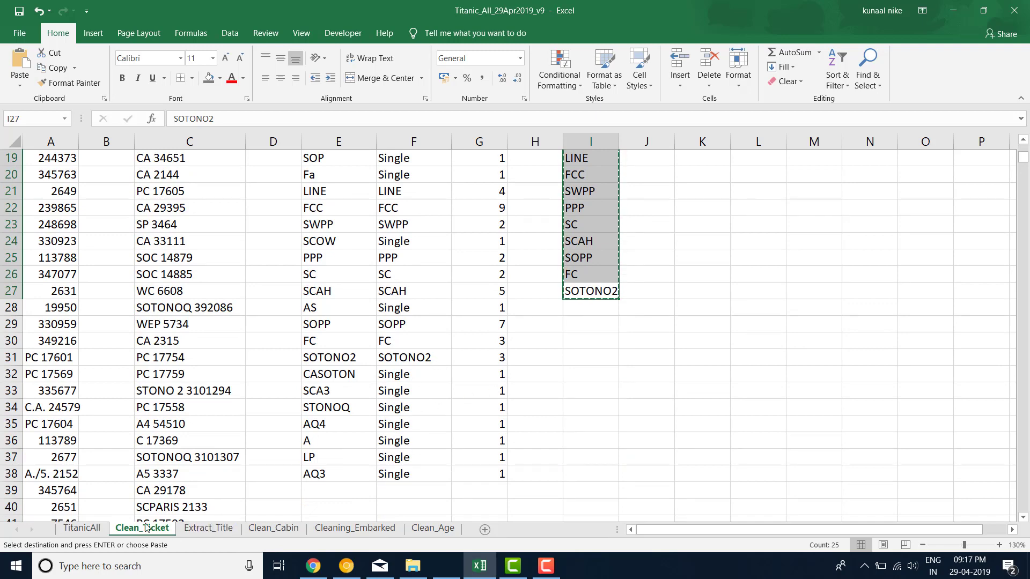
- Paste the copied ticket categories transposed into row 2 of the TitanicAll sheet, starting at AM2
click(81, 528)
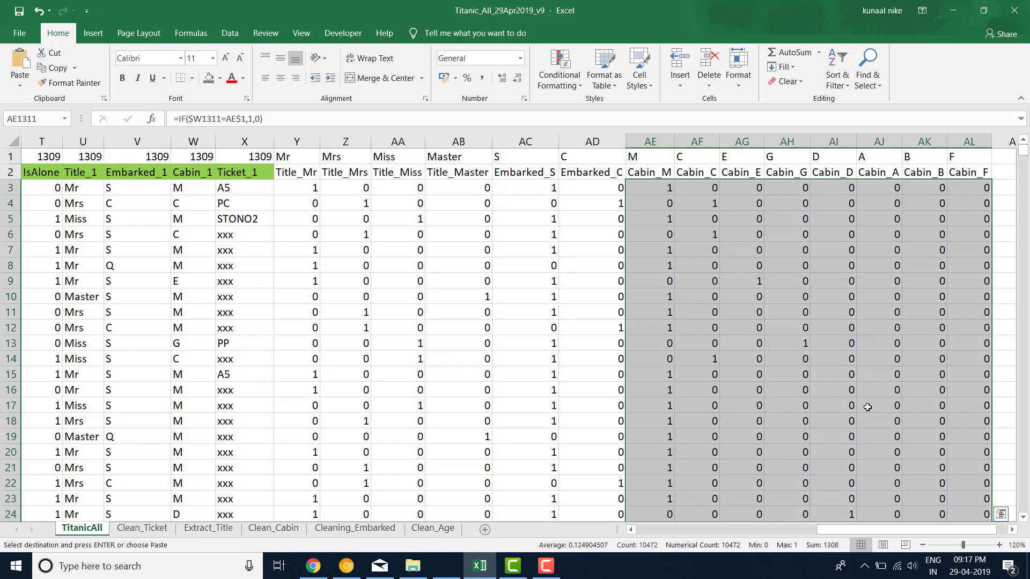
click(1013, 529)
click(1012, 529)
click(821, 168)
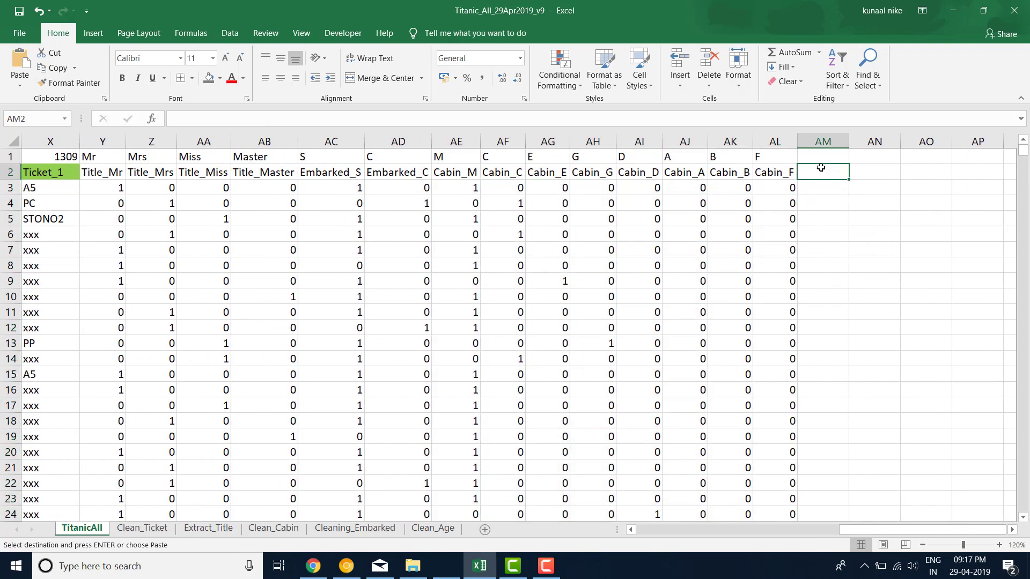
right_click(821, 168)
click(908, 225)
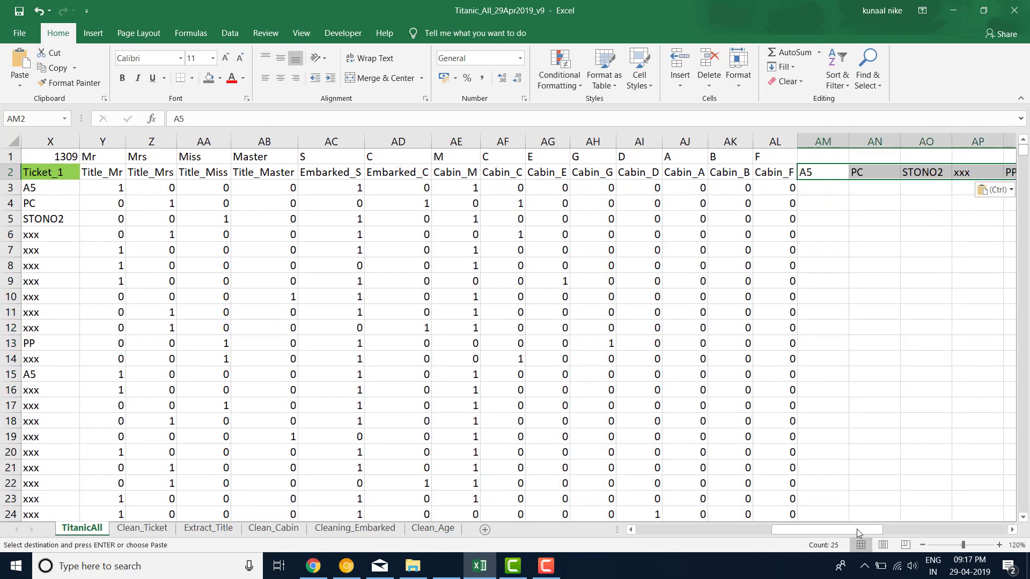
drag(857, 529, 914, 528)
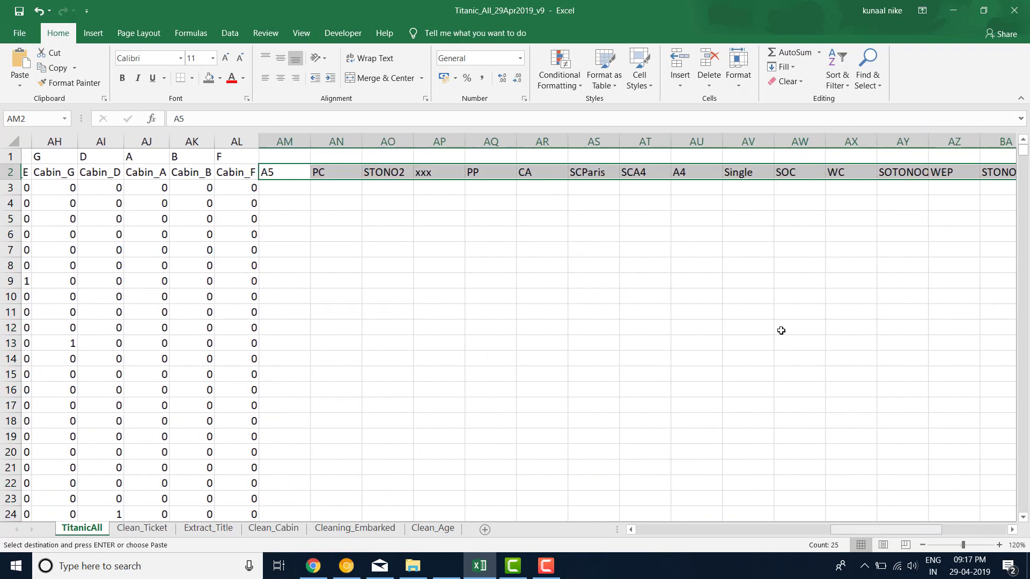
- Delete the column AV that holds the Single ticket category
click(739, 142)
right_click(740, 142)
click(796, 252)
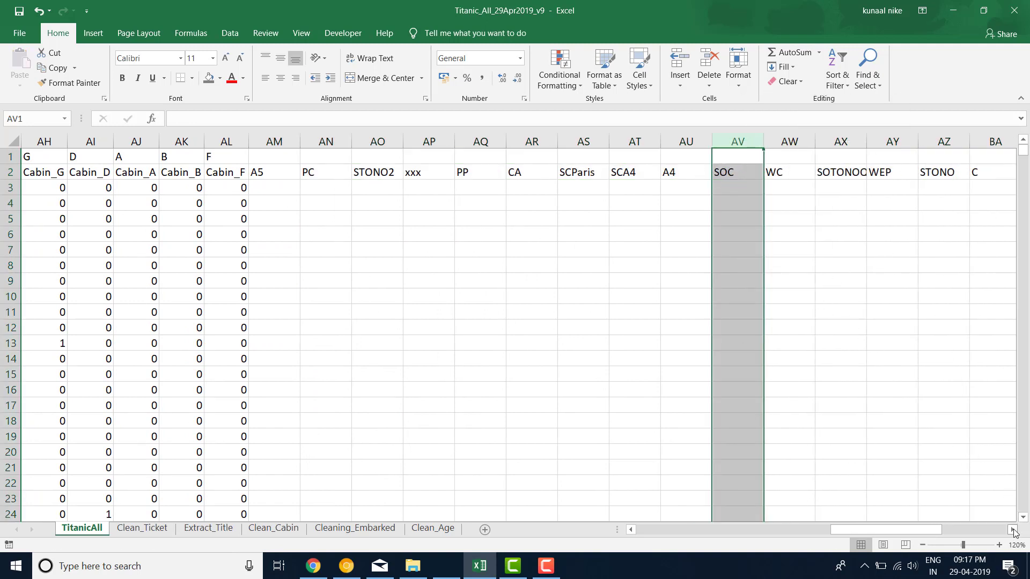
- Move the ticket categories in AM2:BJ2 up to row 1, starting at AM1
drag(1013, 531, 879, 533)
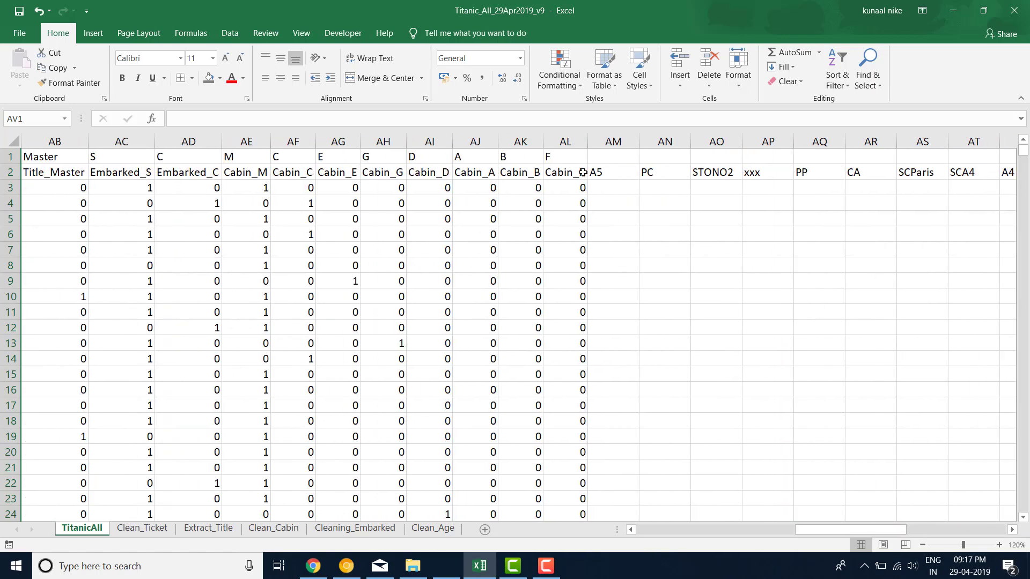
click(605, 168)
key(ctrl+shift+Right)
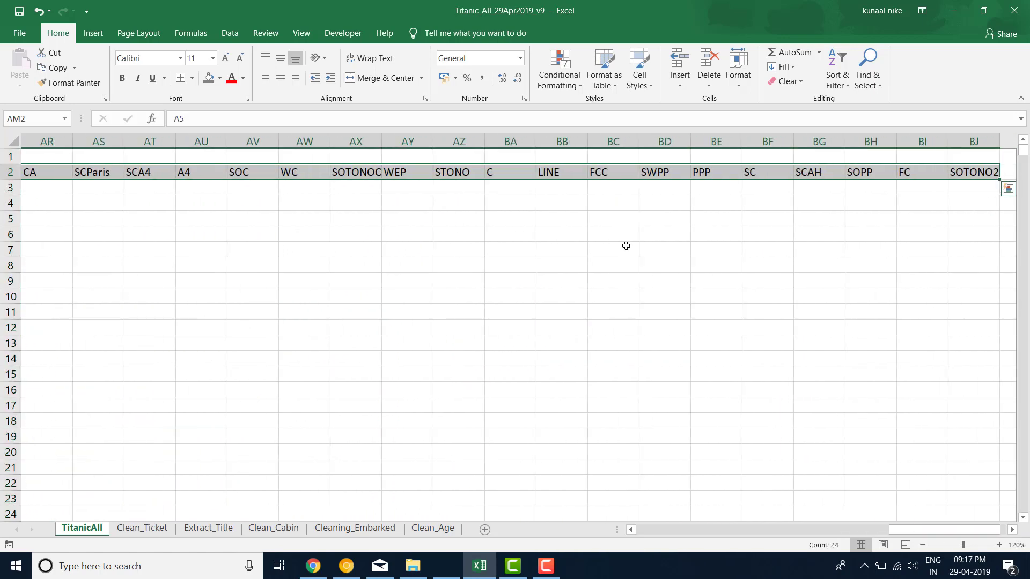
key(ctrl+c)
key(Up)
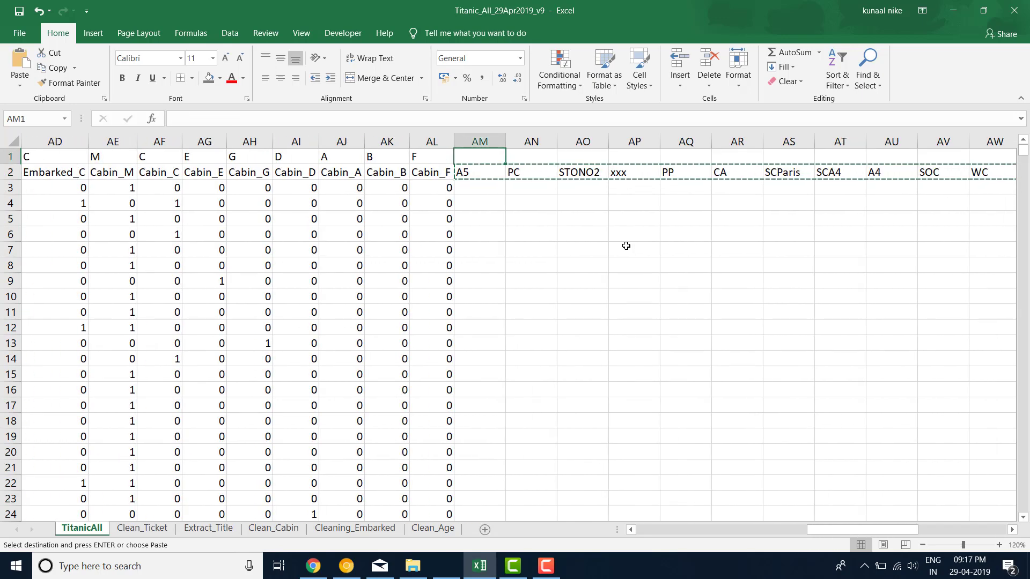
key(Return)
- Fill the header formula from AL2 into AM2 and change its prefix so it reads ="Ticket_"&AM1
key(Down)
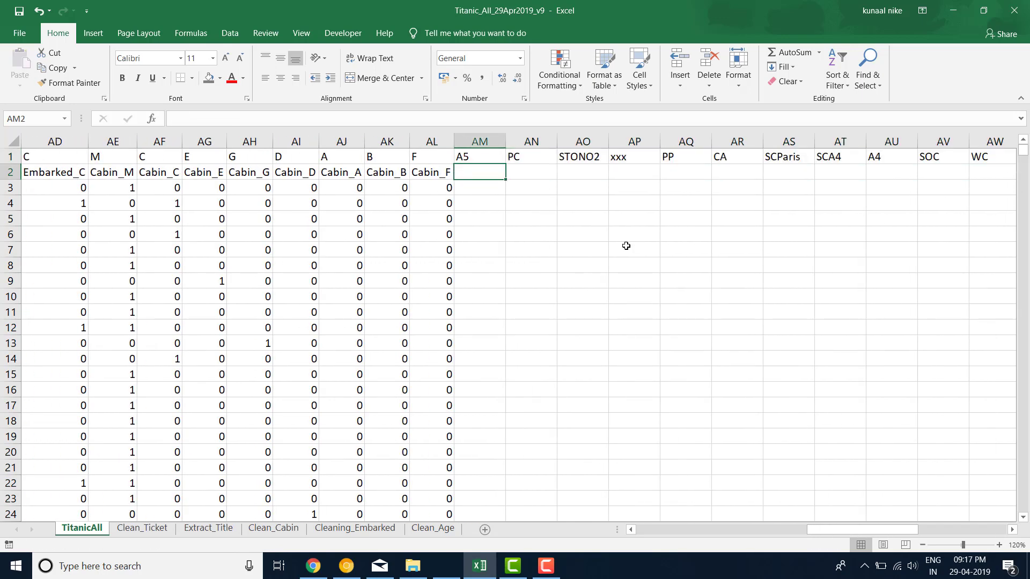
key(Left)
key(shift+Right)
key(ctrl+r)
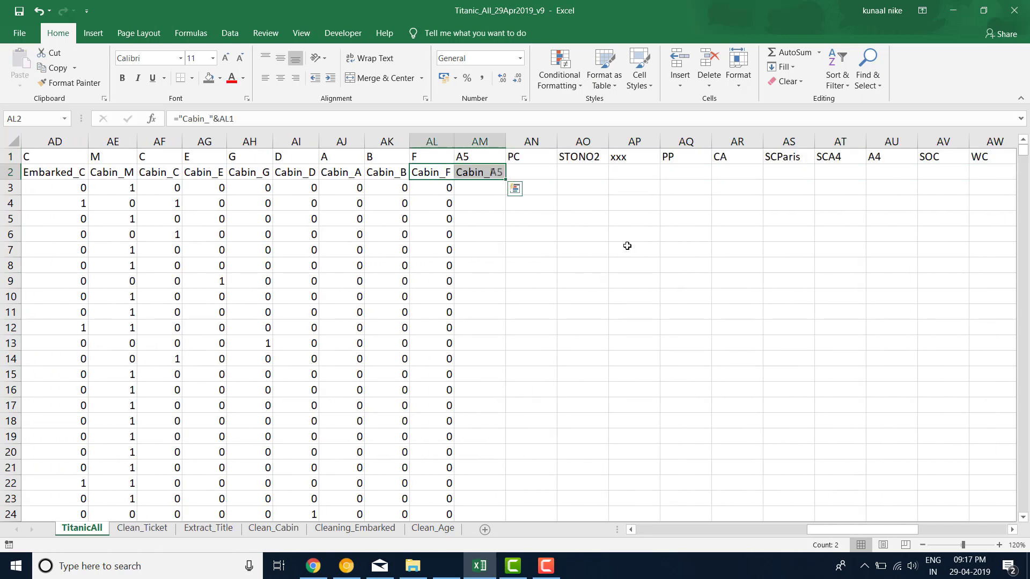
click(476, 172)
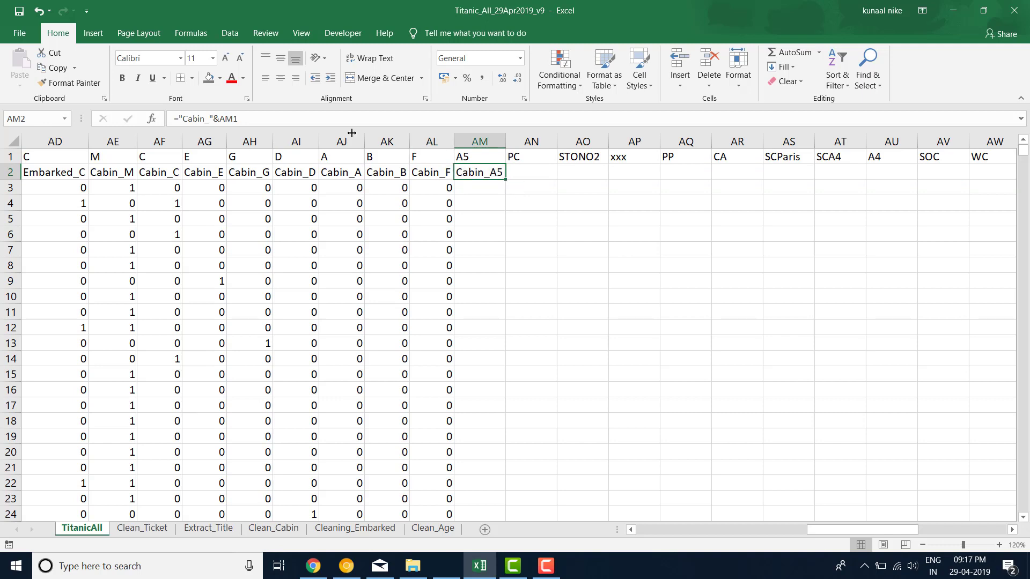
click(205, 117)
key(BackSpace)
key(BackSpace)
key(BackSpace)
key(BackSpace)
key(BackSpace)
text(Ticke)
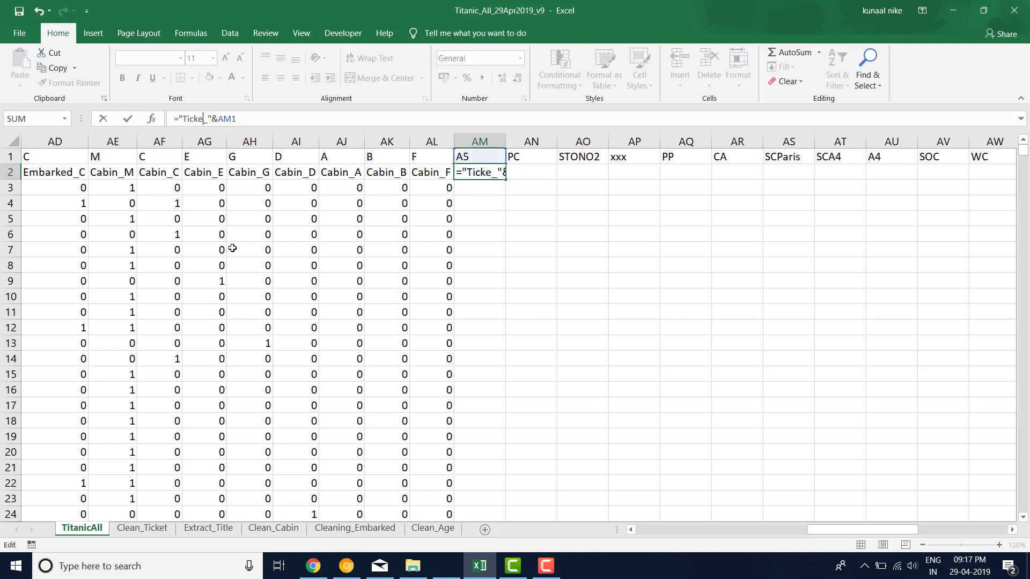
text(t)
key(Return)
- Fill the Ticket_ header formula from AM2 across through BJ2
key(Up)
key(shift+Right)
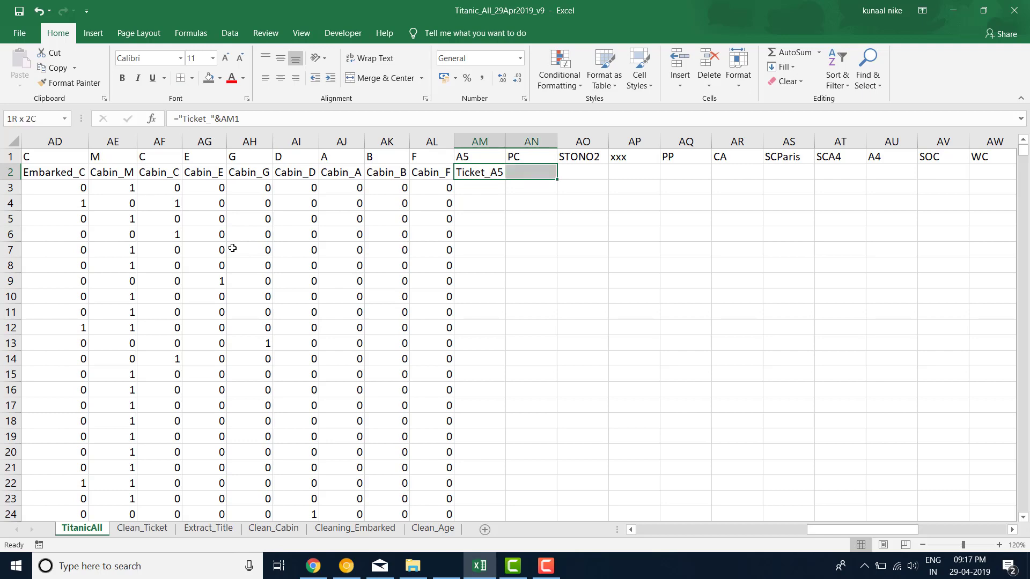
key(shift+Right)
key(shift+Right)
key(shift+Right)
key(shift+Right)
key(shift+Right)
key(shift+Right)
key(shift+Right)
key(shift+Right)
key(shift+Right)
key(shift+Right)
key(shift+Right)
key(shift+Right)
key(shift+Right)
key(shift+Right)
key(shift+Right)
key(shift+Right)
key(shift+Right)
key(shift+Right)
key(shift+Right)
key(shift+Right)
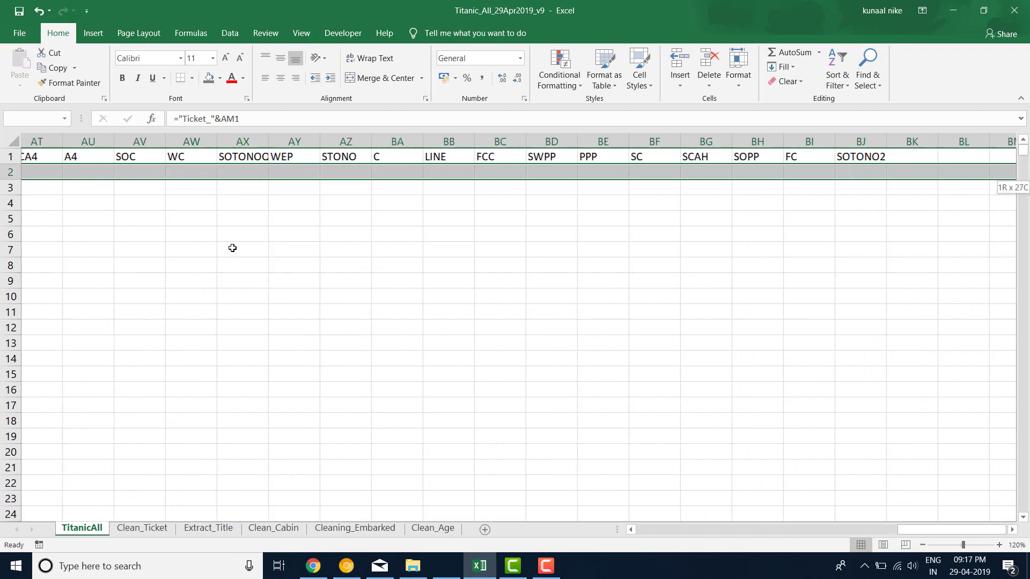
key(shift+Left)
key(shift+Left)
key(shift+Left)
key(ctrl+r)
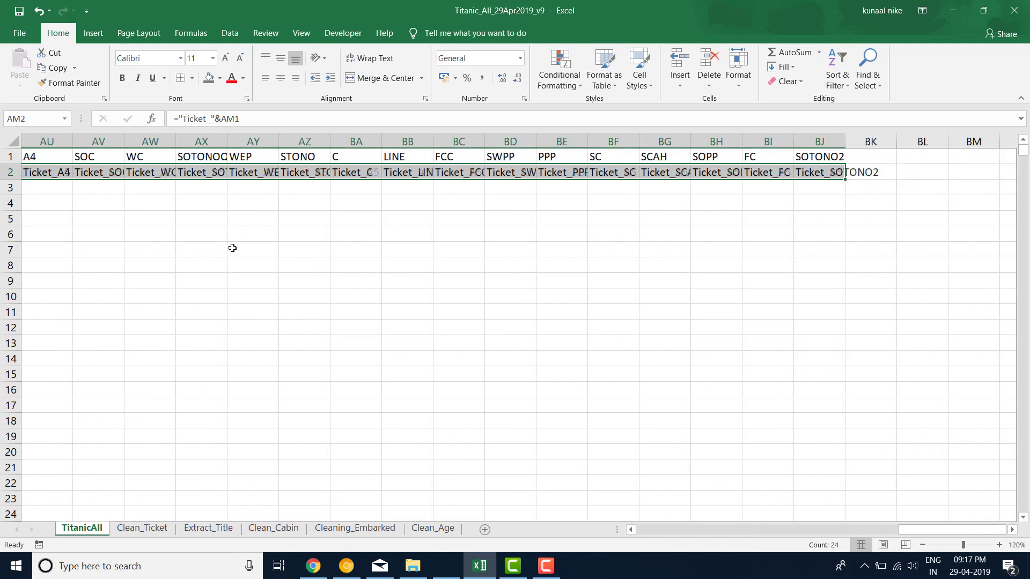
- Fill the dummy formula from AL3 into AM3 and point it at Ticket_1, giving =IF($X3=AM$1,1,0)
key(Left)
key(Left)
key(Left)
key(Right)
key(Right)
key(Down)
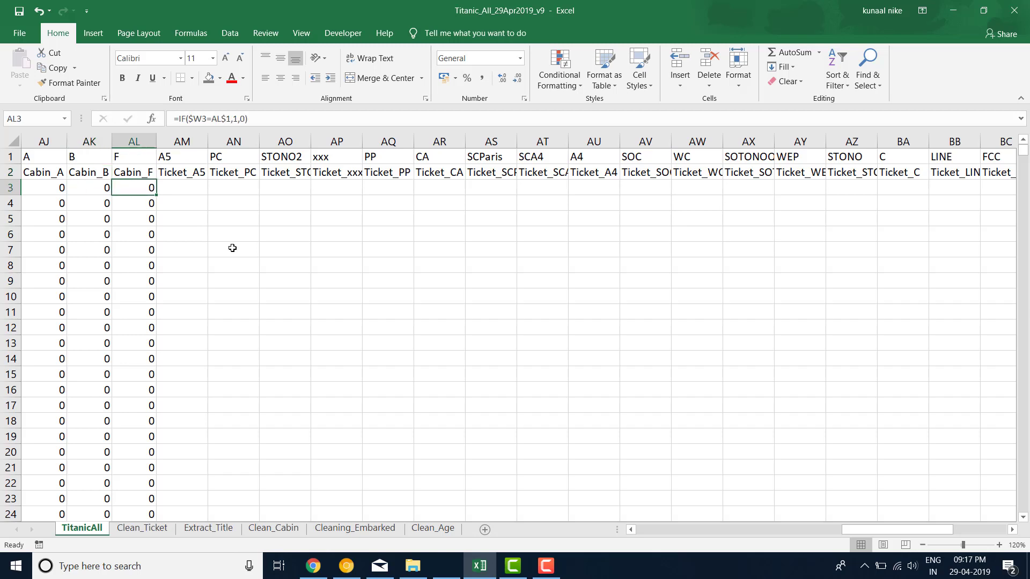
key(shift+Right)
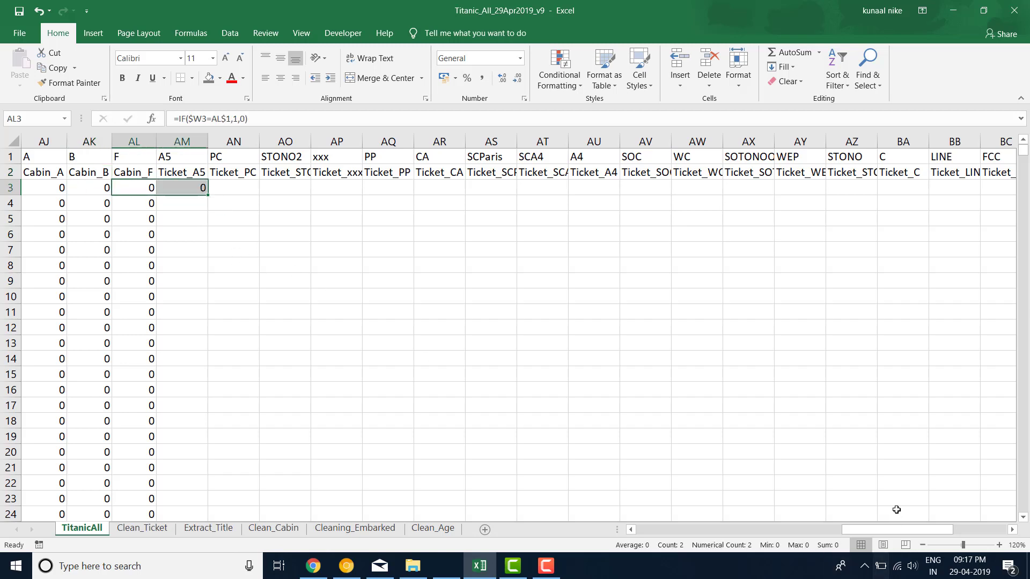
drag(897, 530, 822, 532)
double_click(867, 188)
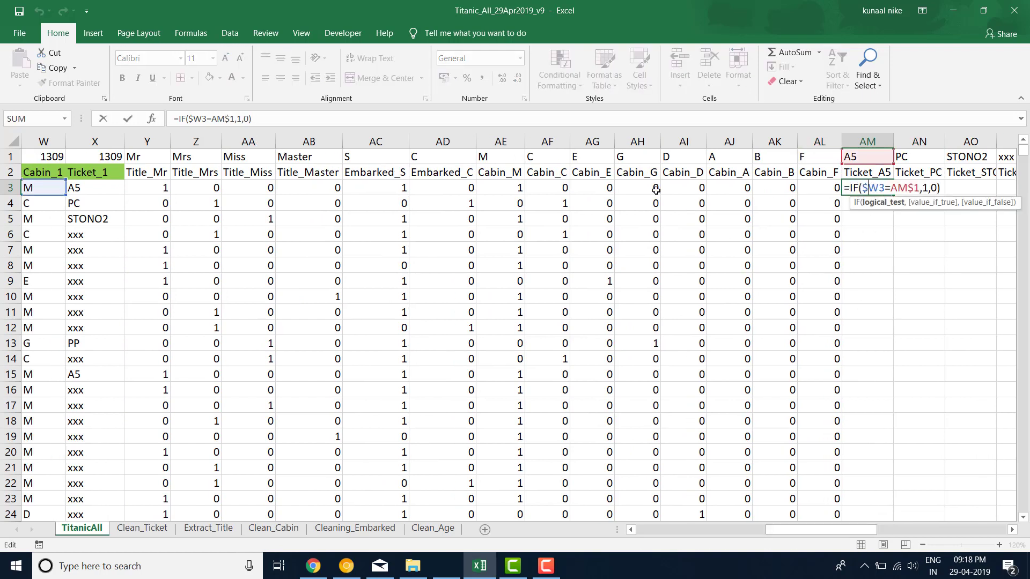
drag(50, 195, 97, 195)
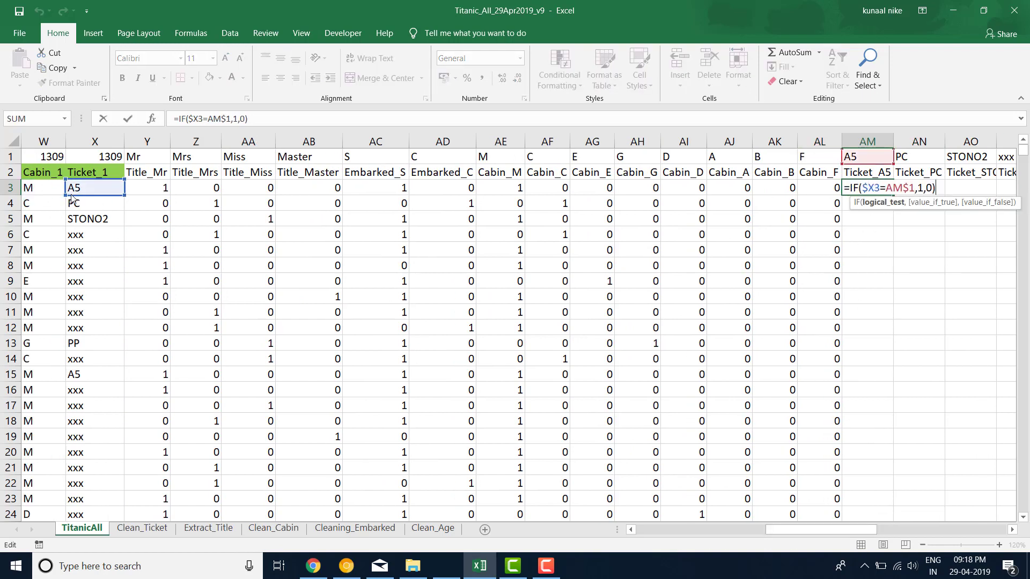
key(Return)
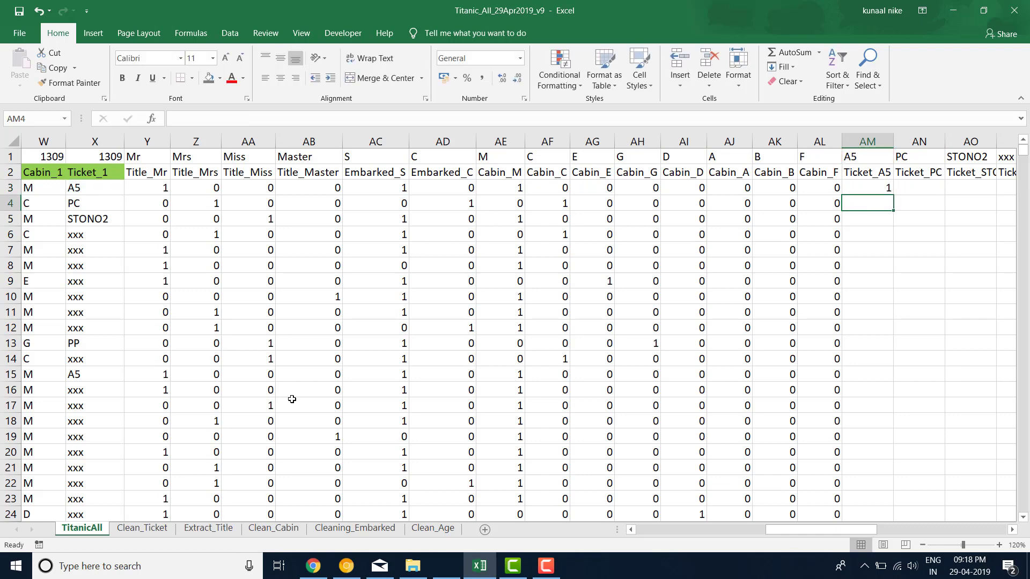
- Fill the Ticket_A5 dummy formula from AM3 down to row 1311
key(Left)
key(ctrl+Down)
key(Right)
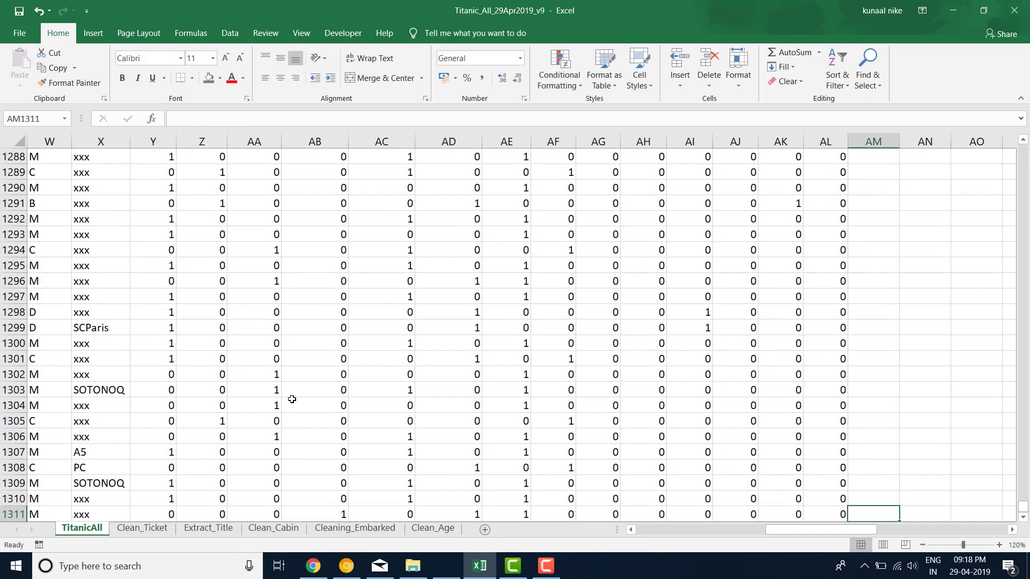
key(ctrl+shift+Up)
key(ctrl+d)
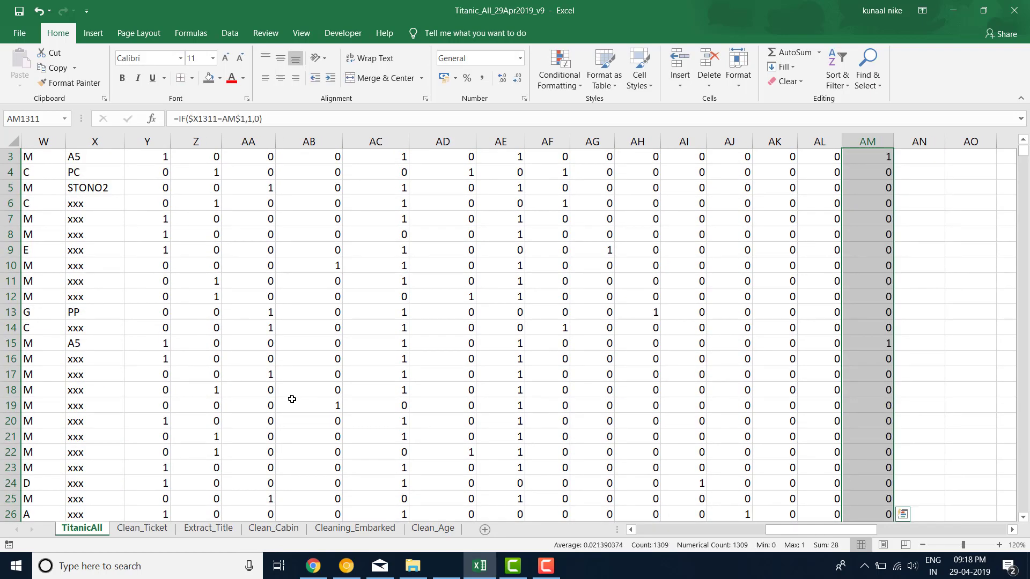
key(Up)
key(Up)
key(Up)
key(Up)
key(Up)
key(Up)
key(Up)
key(Up)
key(Up)
key(Up)
key(Up)
key(Up)
key(Up)
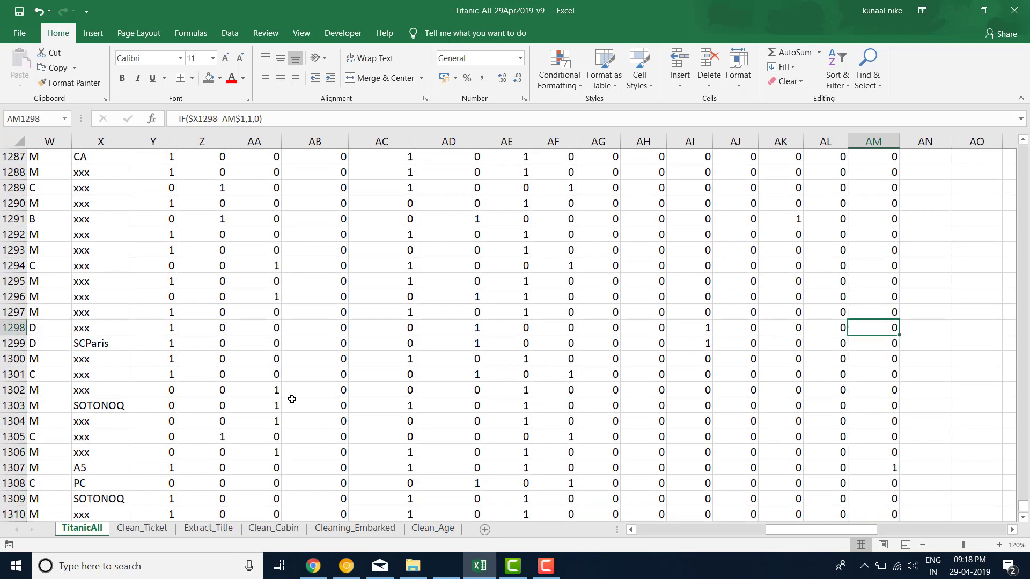
key(ctrl+Up)
key(Down)
key(Down)
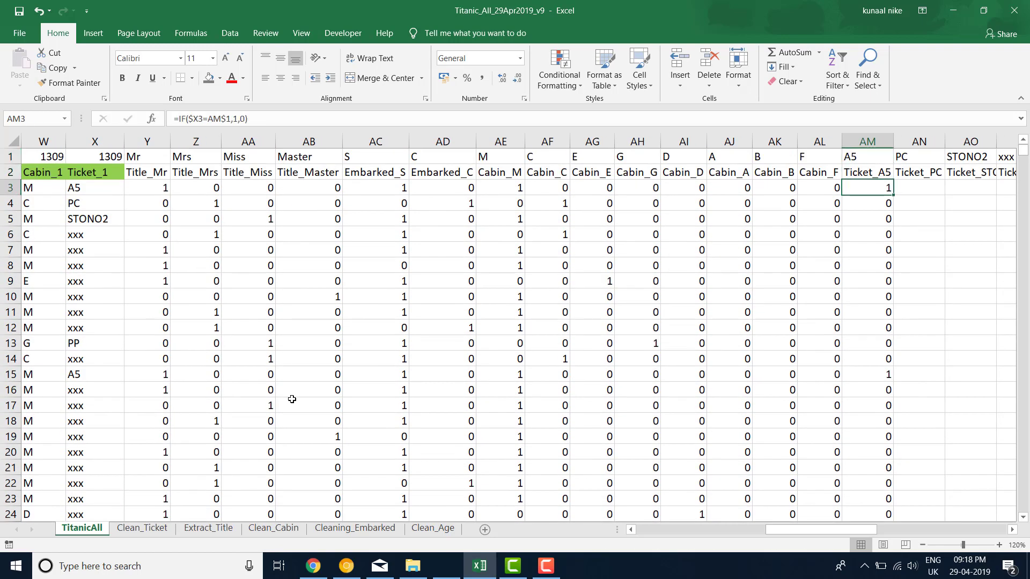
key(ctrl+shift+Down)
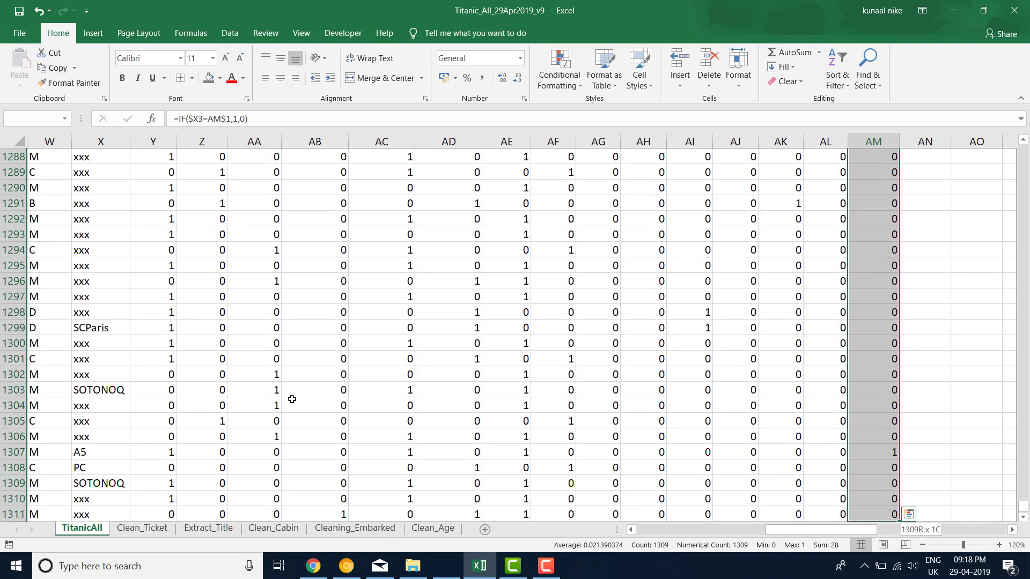
key(shift+Right)
key(shift+Right)
key(shift+Right)
key(shift+Right)
key(shift+Right)
key(shift+Right)
key(shift+Right)
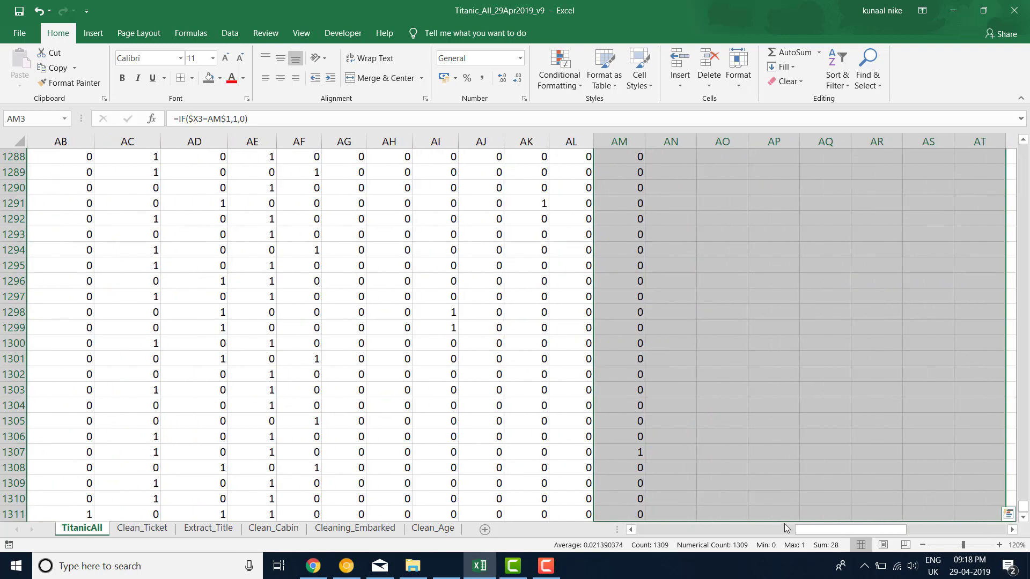
drag(1025, 511, 1023, 142)
key(shift+Right)
key(shift+Right)
key(shift+Right)
key(shift+Right)
key(shift+Right)
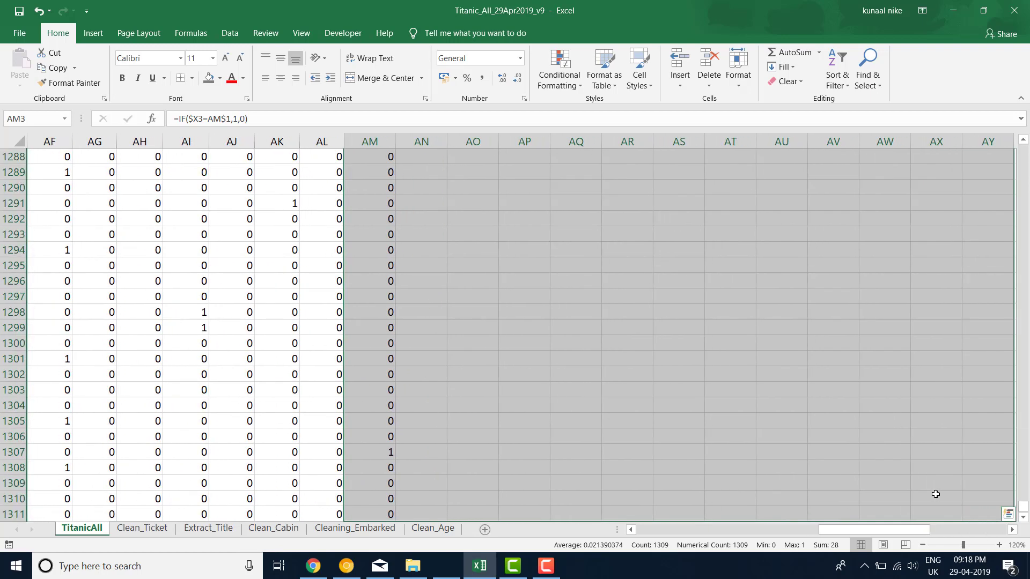
- Fill the Ticket_A5 dummy formulas in rows 3 to 1311 across through the Ticket_SOTONO2 column BJ
key(Left)
key(Right)
key(ctrl+Down)
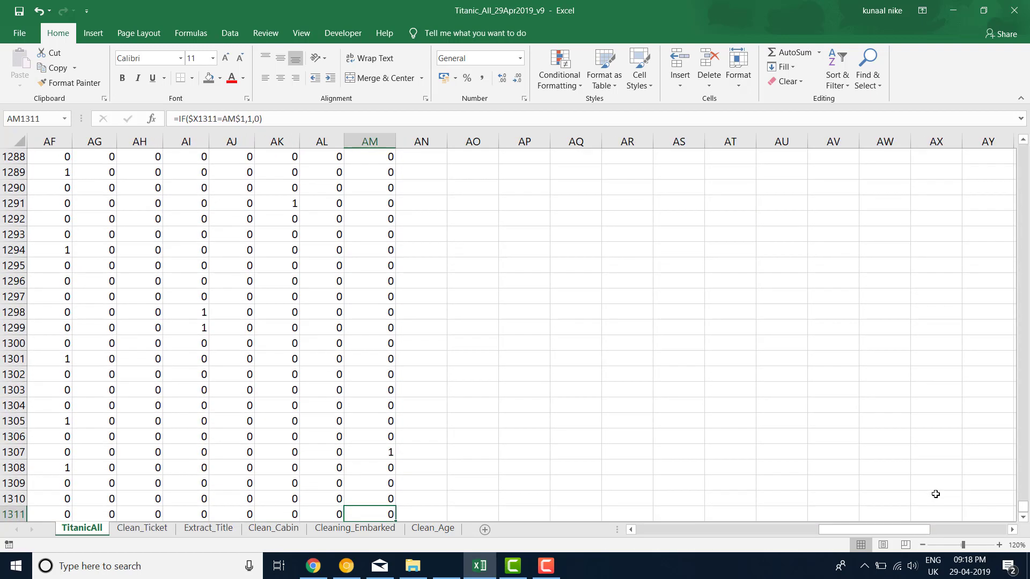
key(ctrl+shift+Up)
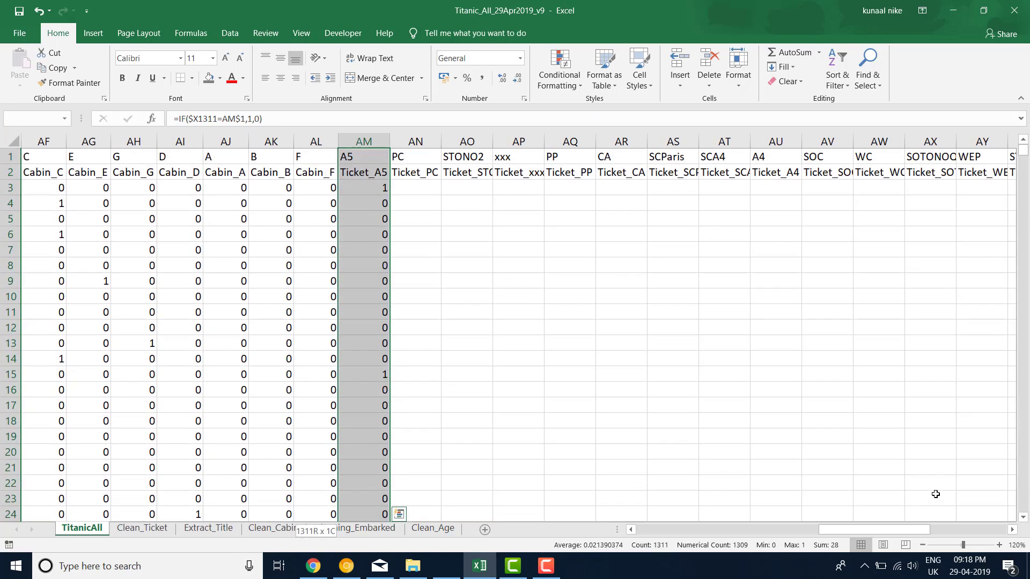
key(shift+Down)
key(shift+Down)
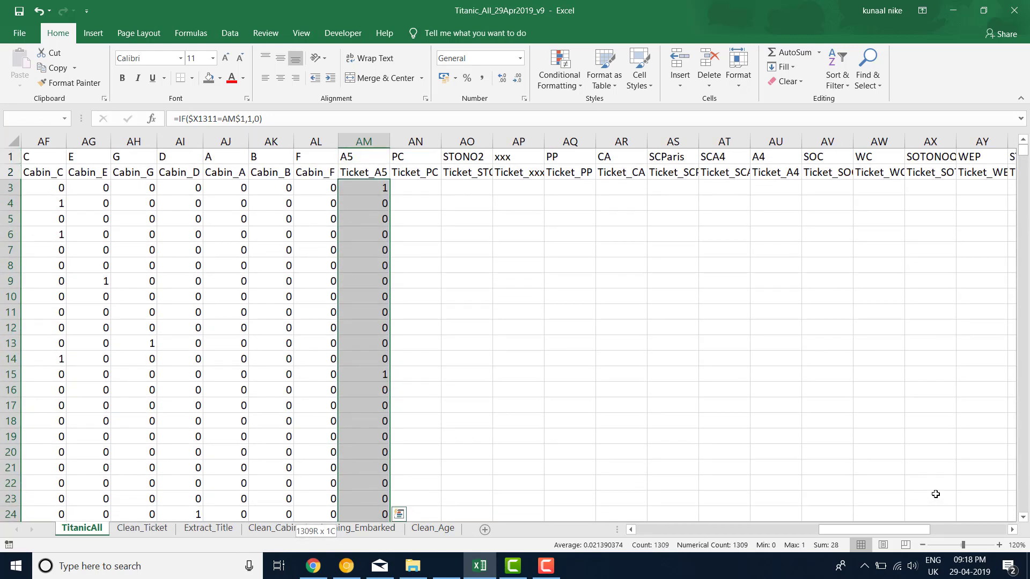
key(shift+Right)
key(shift+Right)
key(shift+Right)
key(shift+Right)
key(shift+Right)
key(shift+Right)
key(shift+Right)
key(shift+Right)
key(shift+Right)
key(shift+Right)
key(shift+Right)
key(shift+Right)
key(shift+Right)
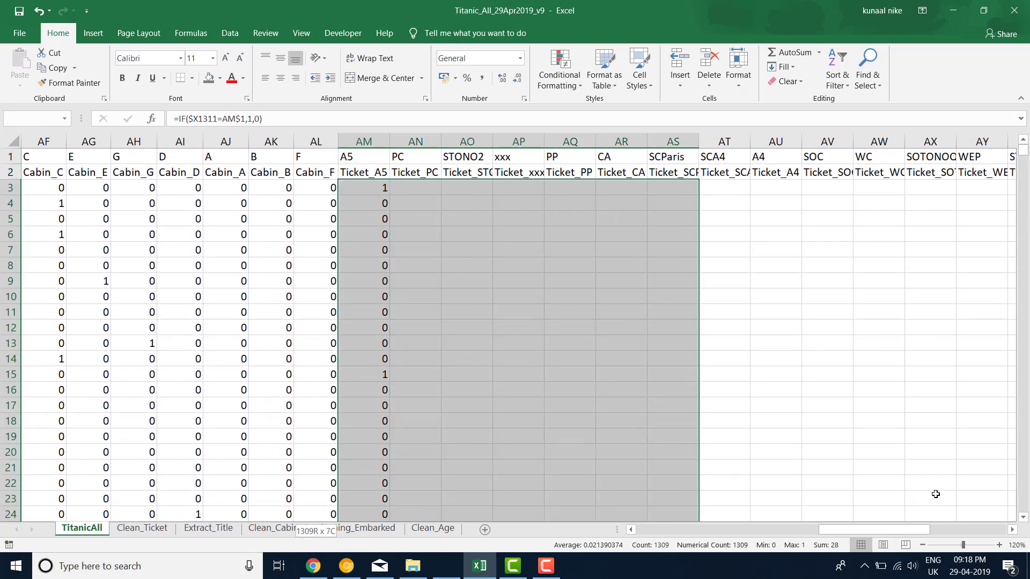
key(shift+Right)
key(shift+Right)
key(shift+Right)
key(shift+Right)
key(shift+Right)
key(shift+Right)
key(shift+Right)
key(shift+Right)
key(shift+Right)
key(shift+Right)
key(shift+Right)
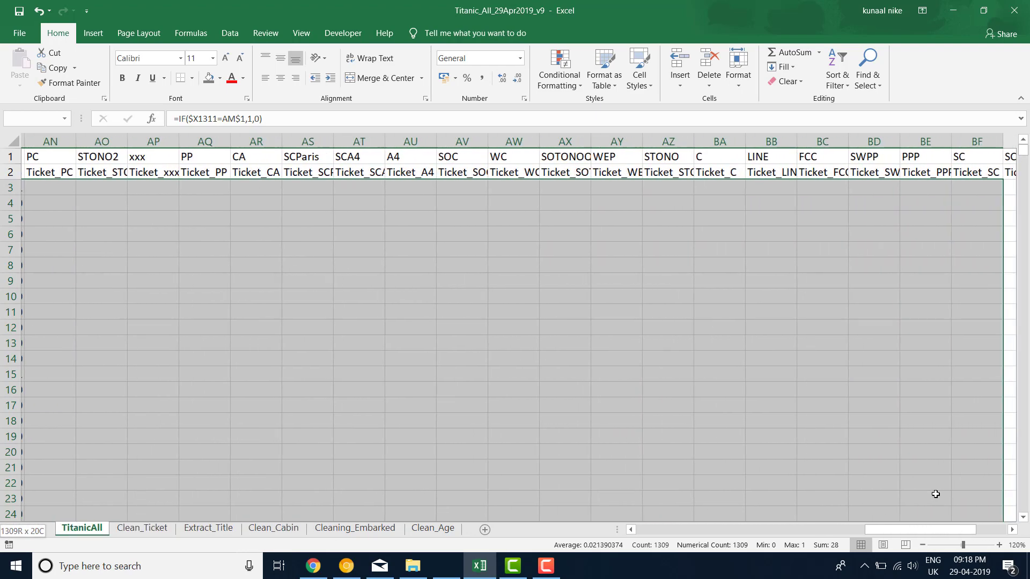
key(shift+Left)
key(shift+Left)
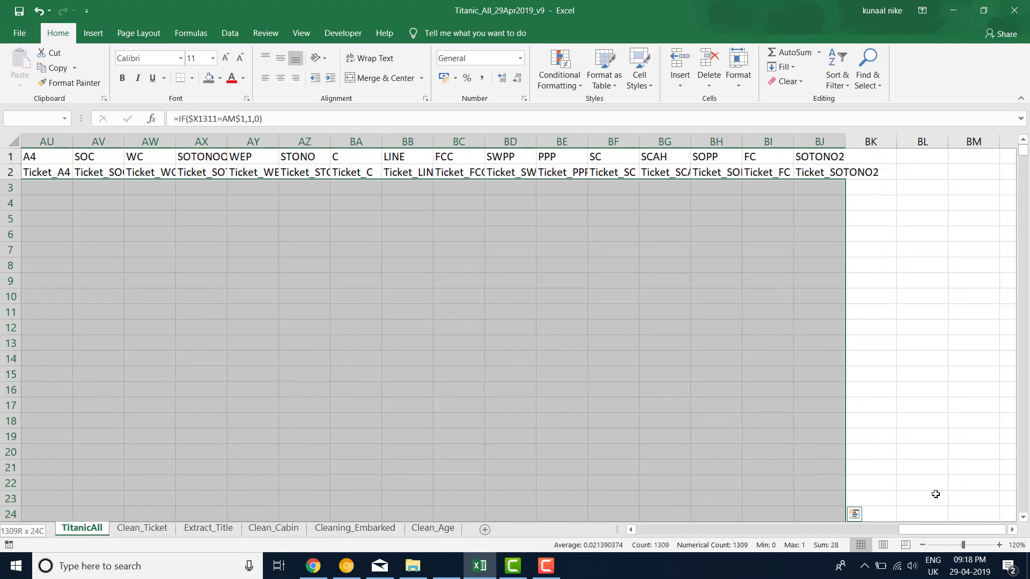
key(ctrl+r)
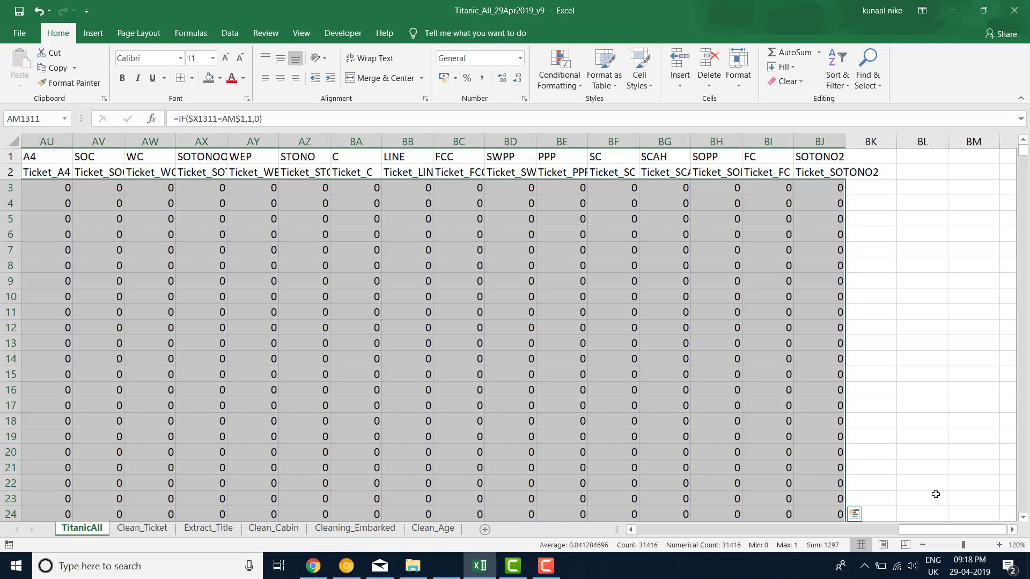
- Fill the Title_1, Embarked_1, Cabin_1 and Ticket_1 header cells U2:X2 with the standard Green colour
drag(953, 527, 604, 491)
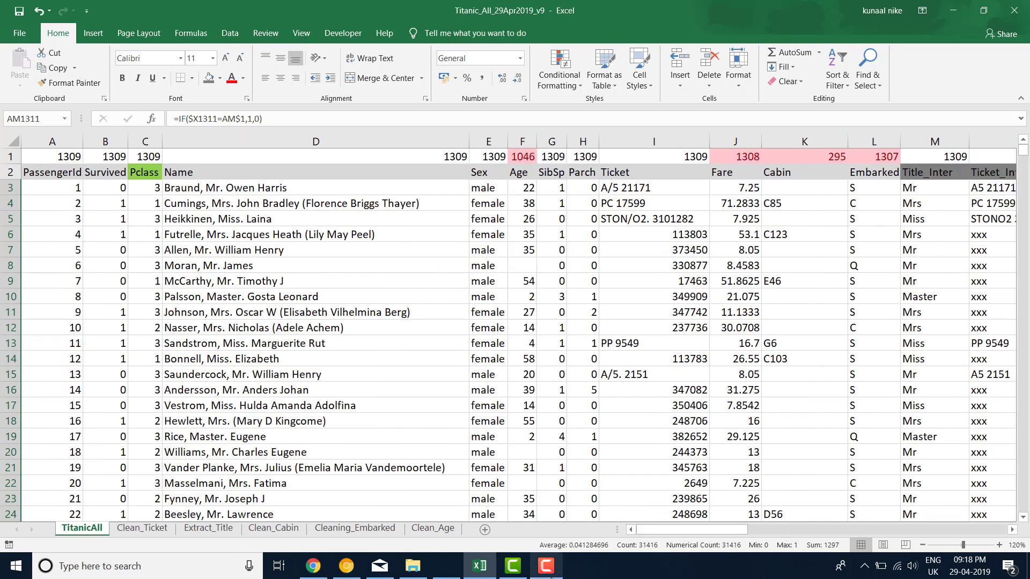
mouse_move(545, 566)
click(609, 327)
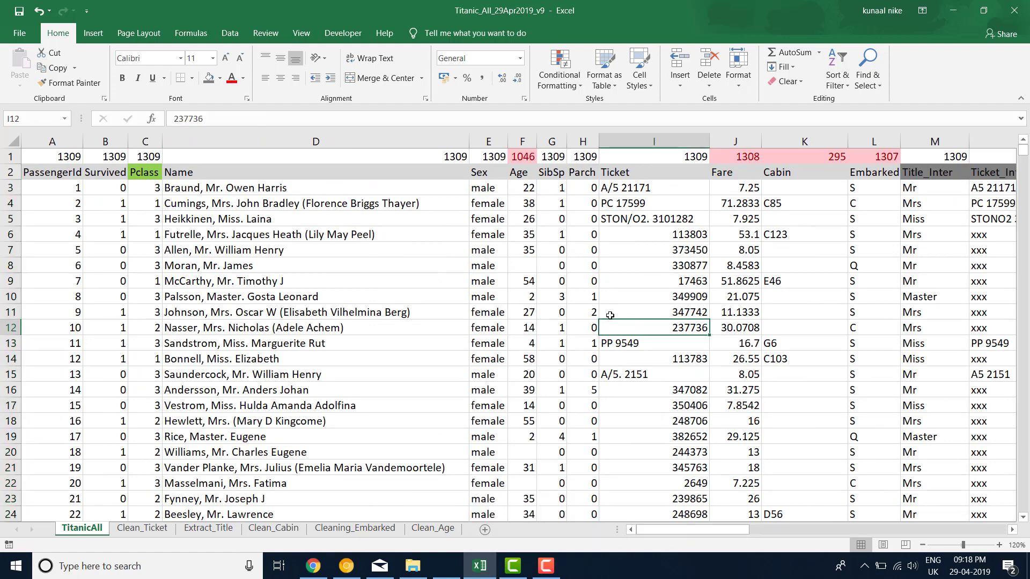
drag(674, 531, 745, 530)
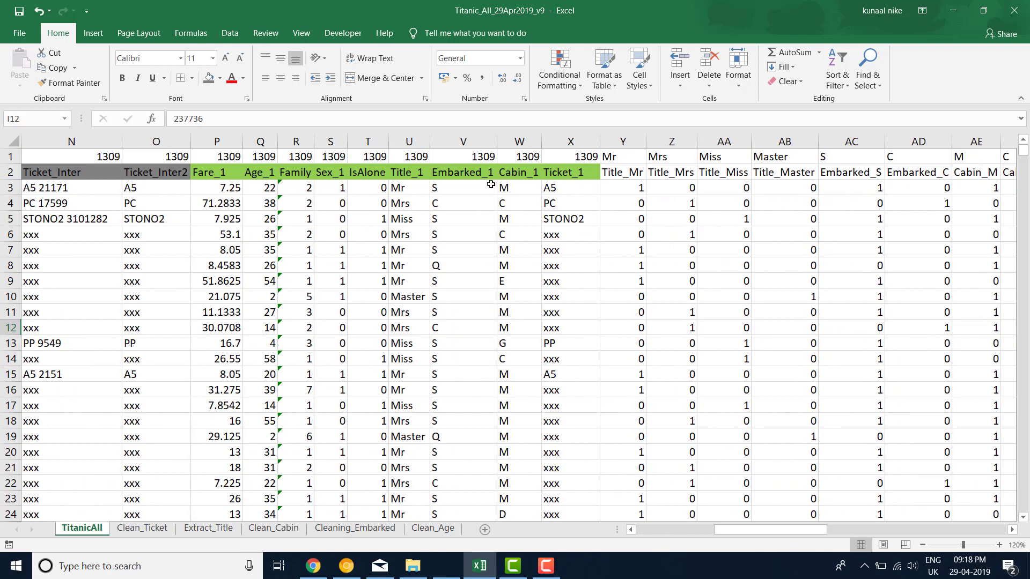
drag(401, 170, 562, 171)
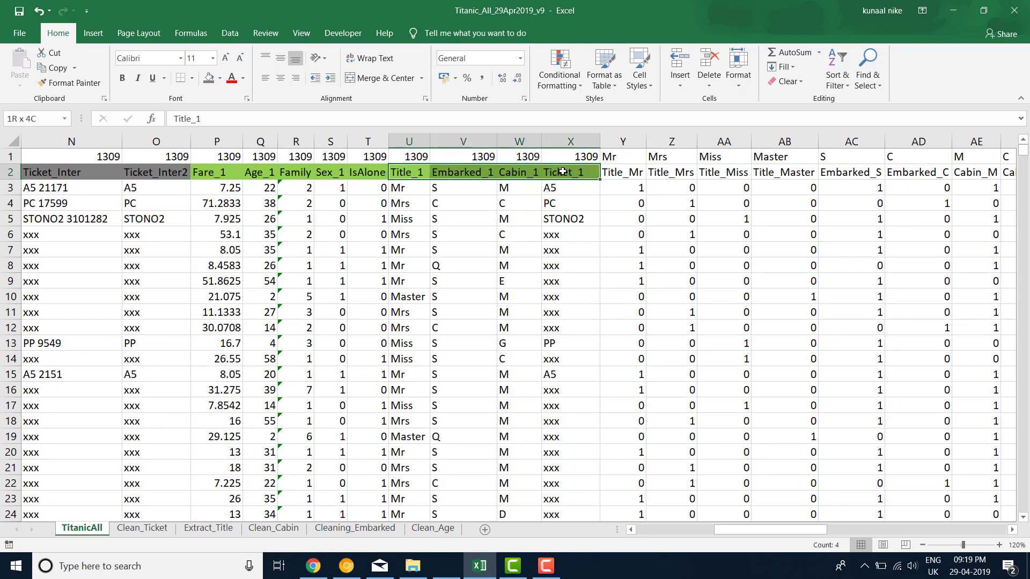
click(220, 78)
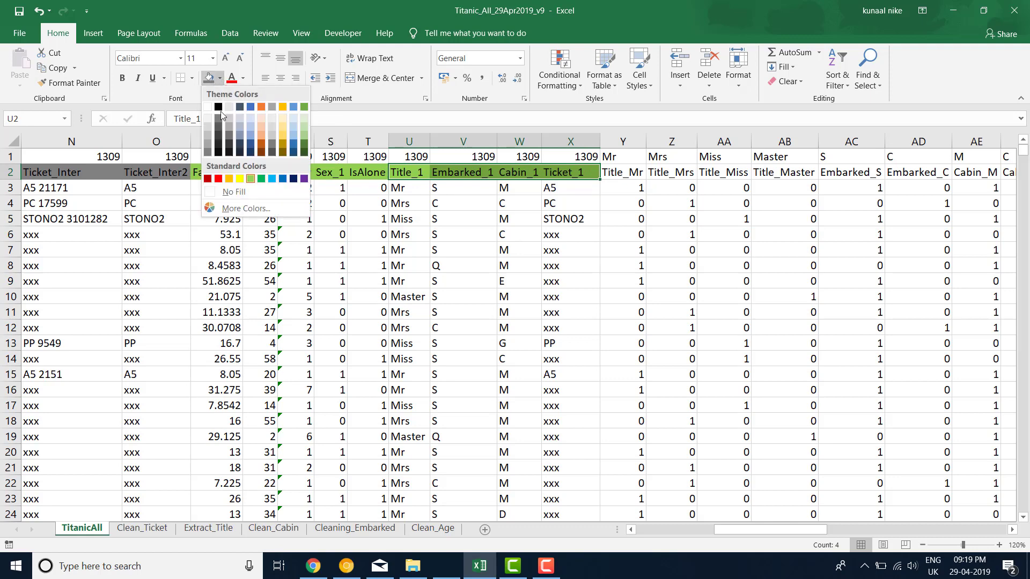
click(261, 179)
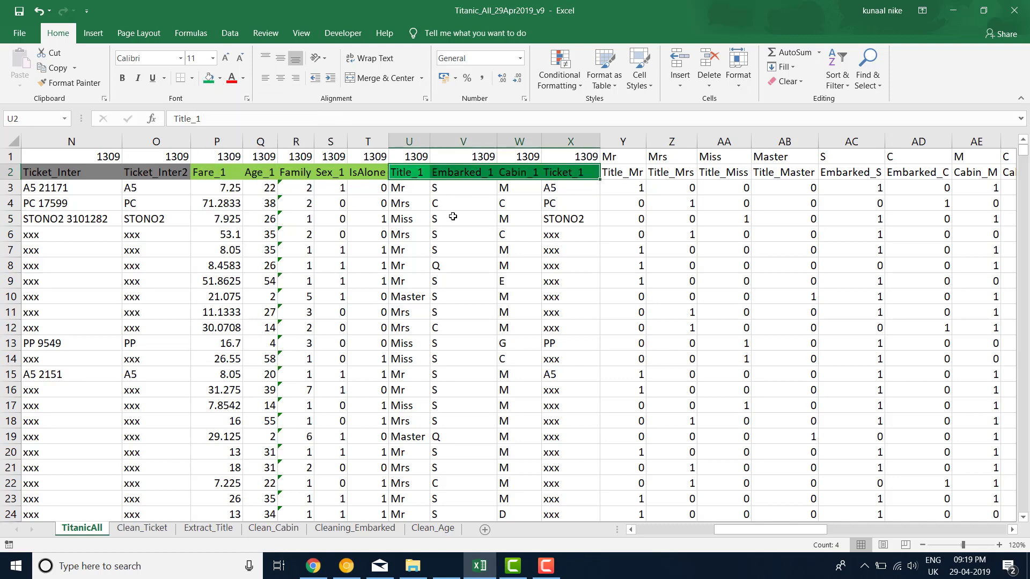
- Fill all dummy column headers in row 2, from Title_Mr through Ticket_SOTONO2, with the standard Light Green colour
click(633, 170)
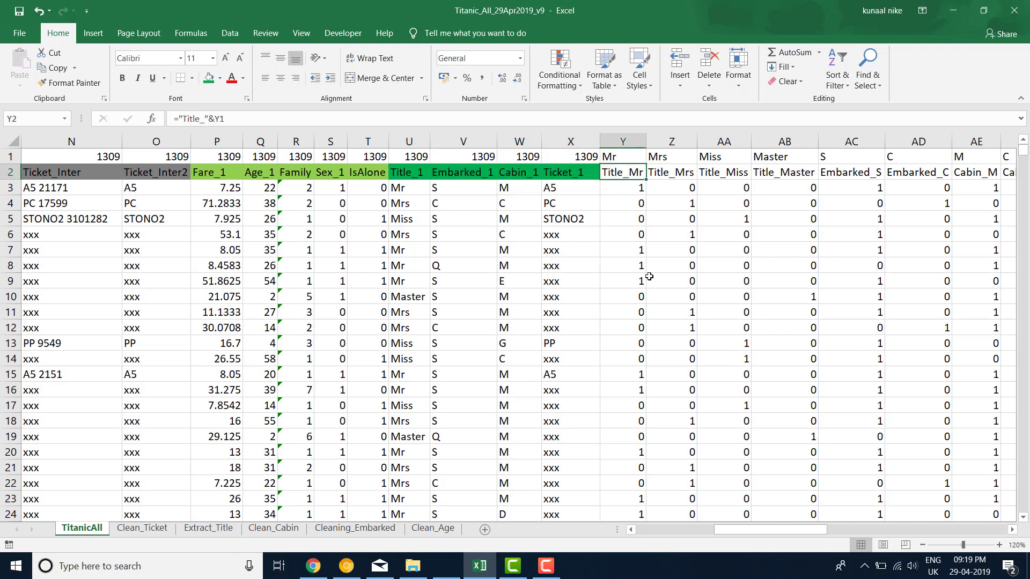
key(ctrl+shift+Right)
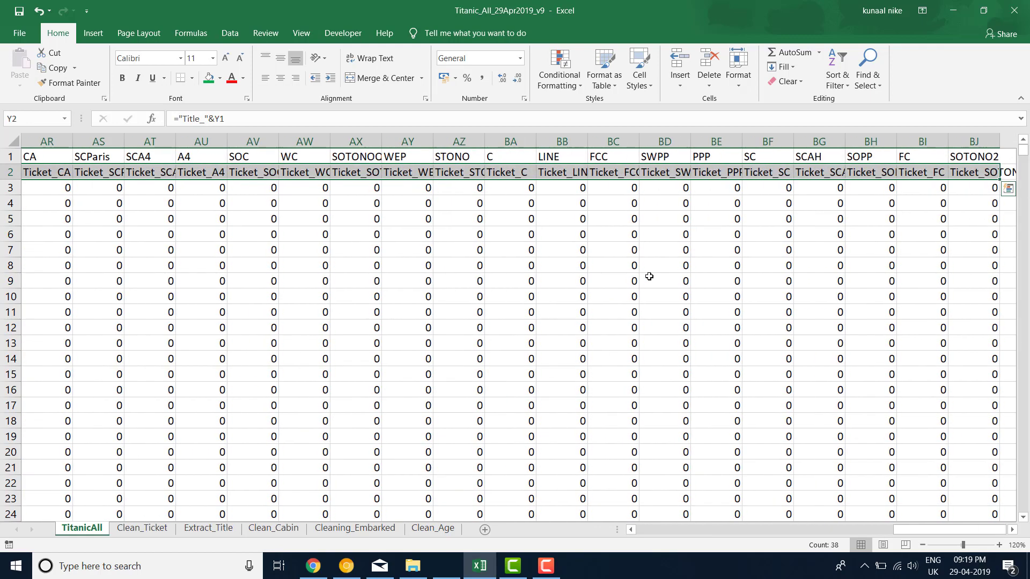
click(220, 80)
click(250, 178)
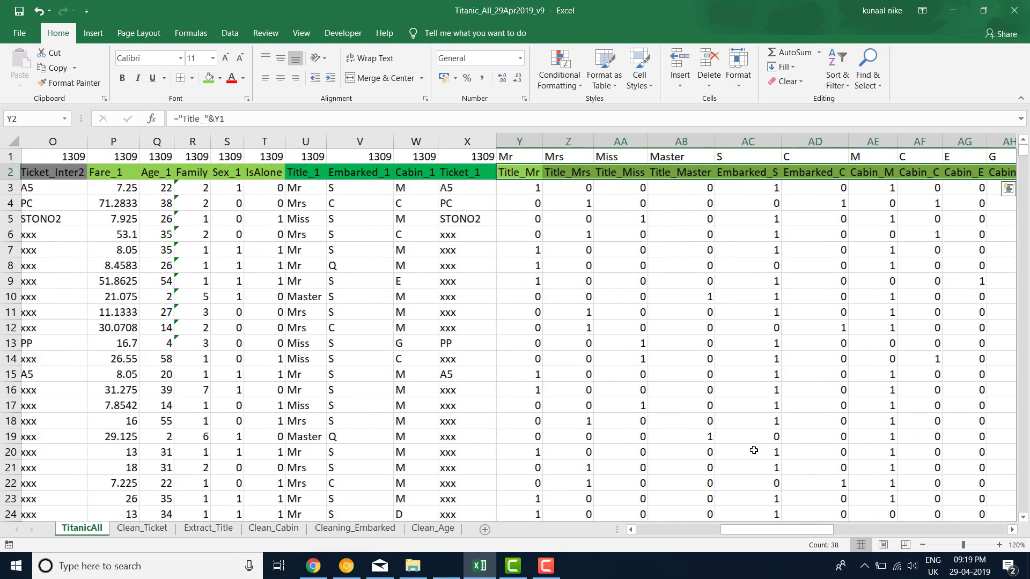
- Fill the PassengerId and Survived header cells A2:B2 with the same light green as the Pclass header
drag(745, 529, 713, 530)
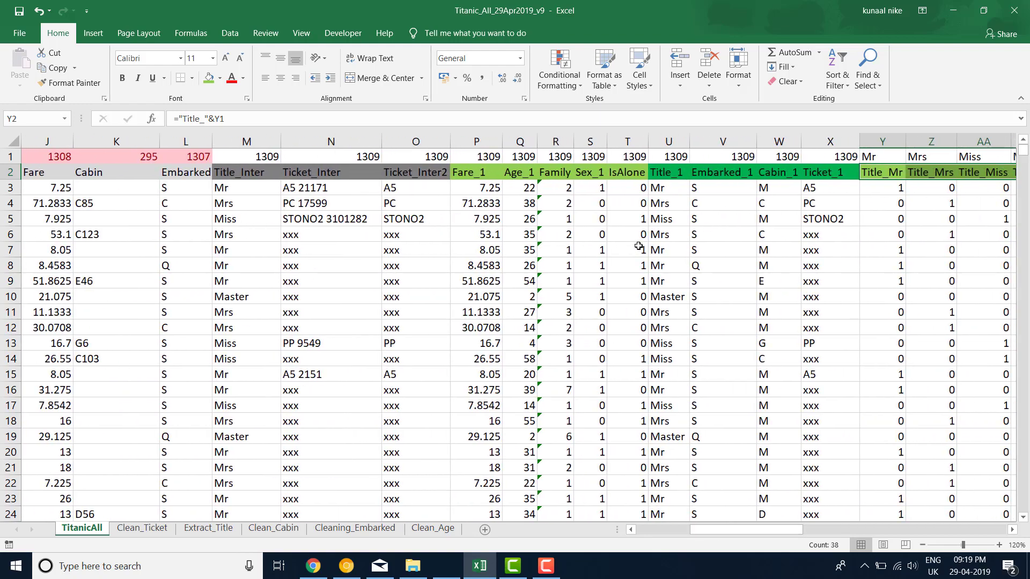
drag(621, 170, 483, 173)
drag(733, 531, 640, 531)
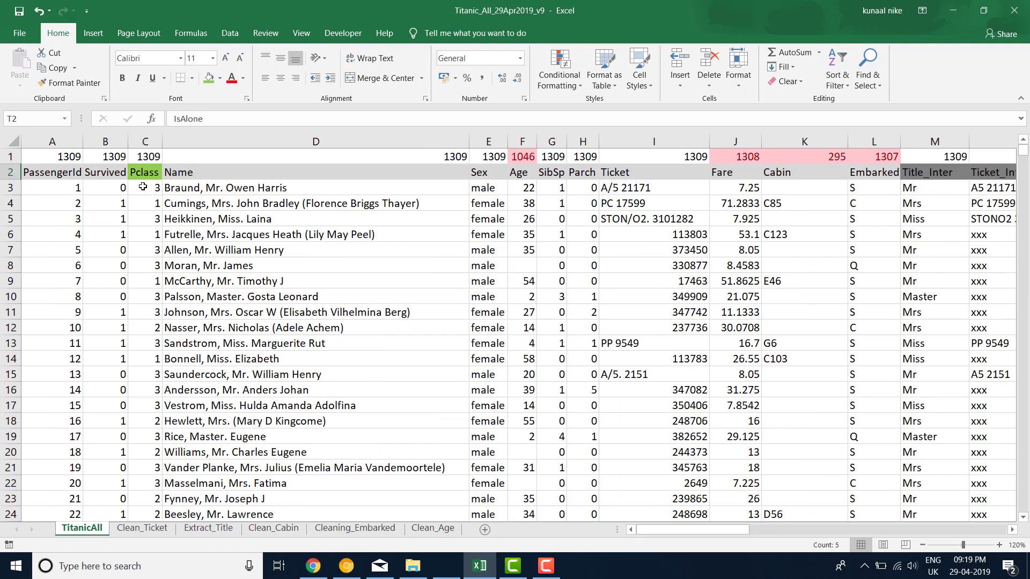
drag(117, 172, 33, 172)
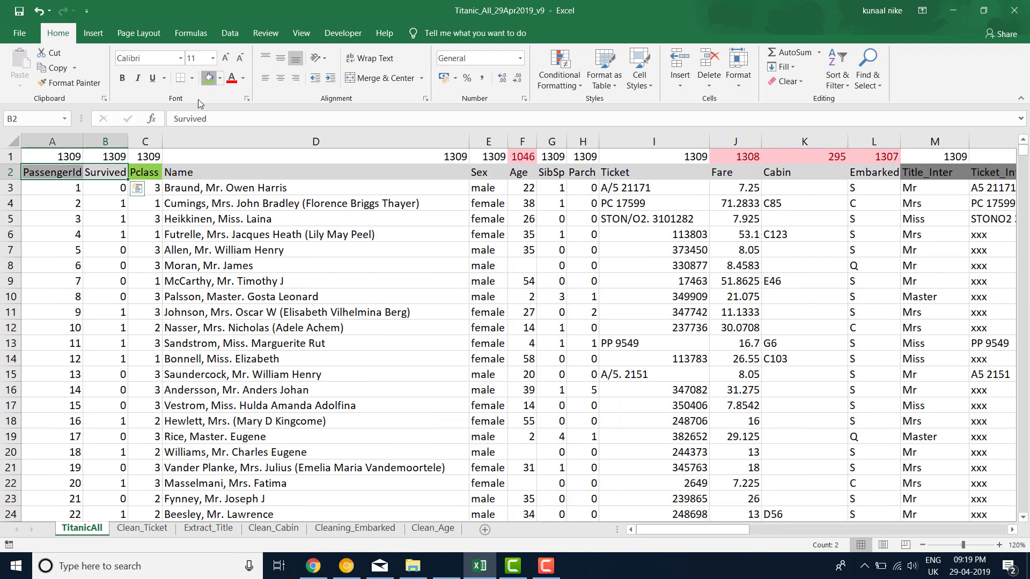
click(107, 286)
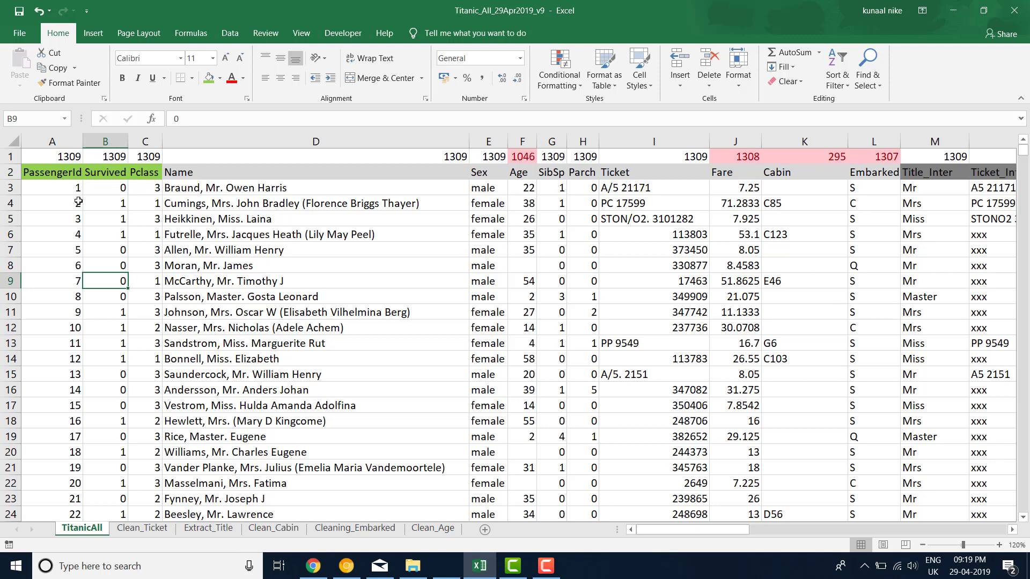